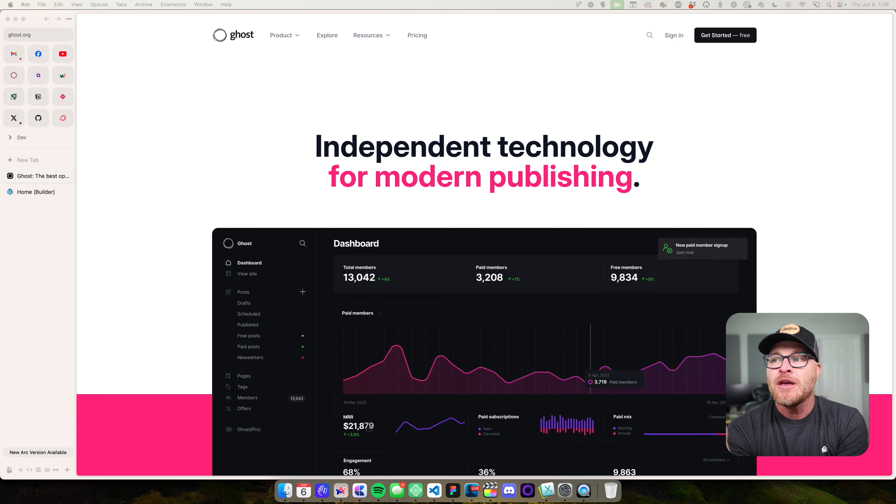
# Look through the Ghost homepage sections from the hero down to the integrations and creator stats.
pyautogui.scroll(-15, 187, 169)
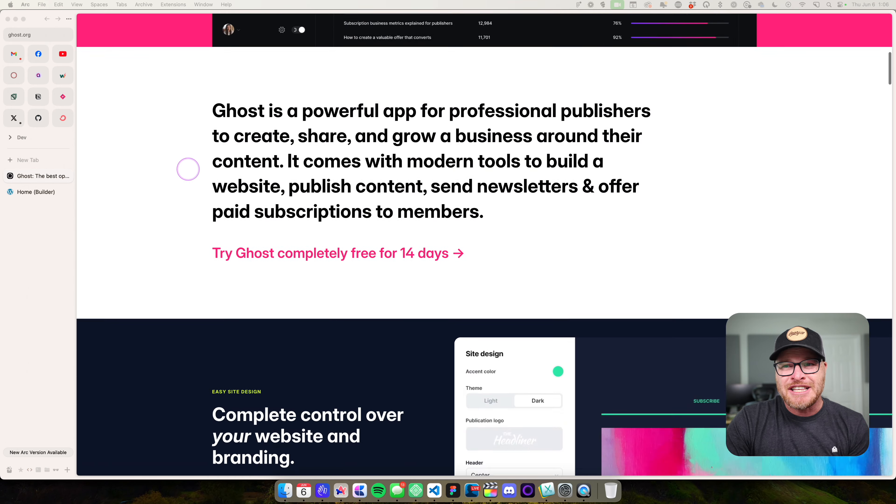
pyautogui.scroll(-10, 187, 170)
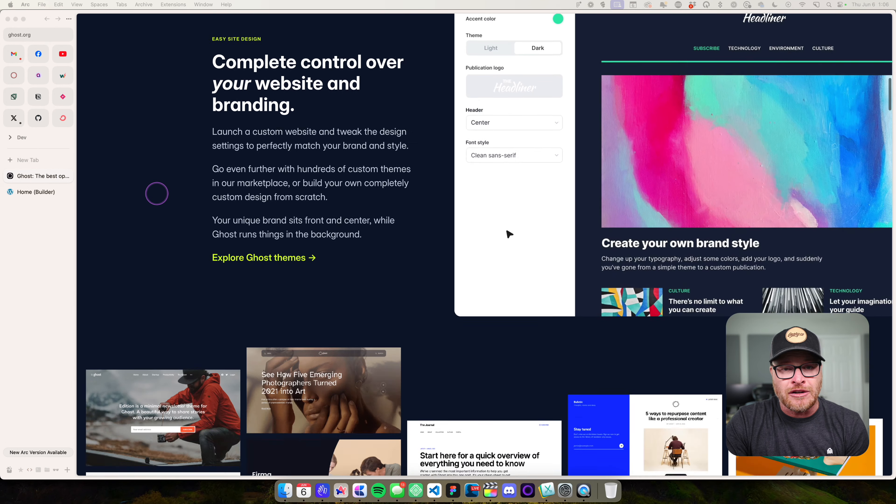
pyautogui.scroll(-15, 156, 194)
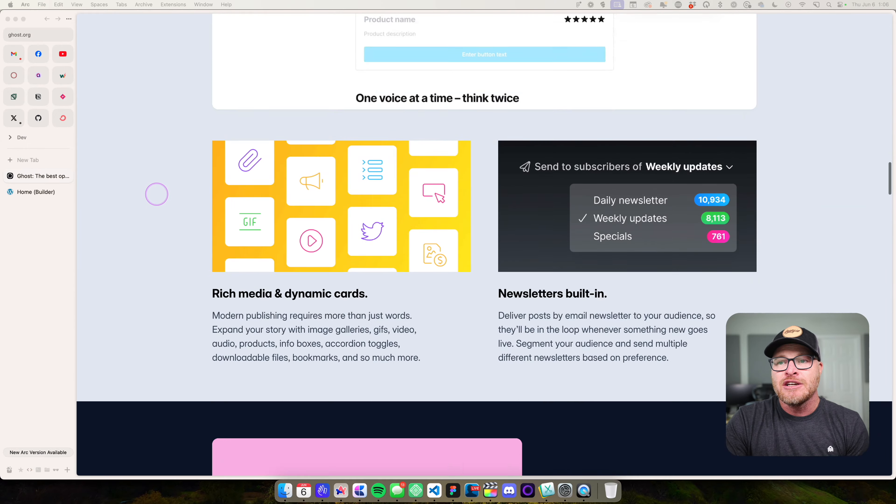
pyautogui.scroll(-15, 156, 193)
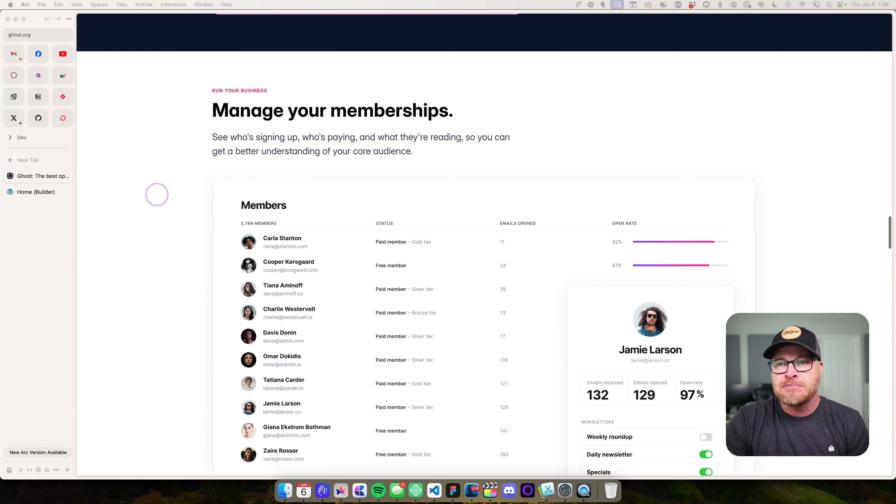
pyautogui.scroll(-15, 157, 194)
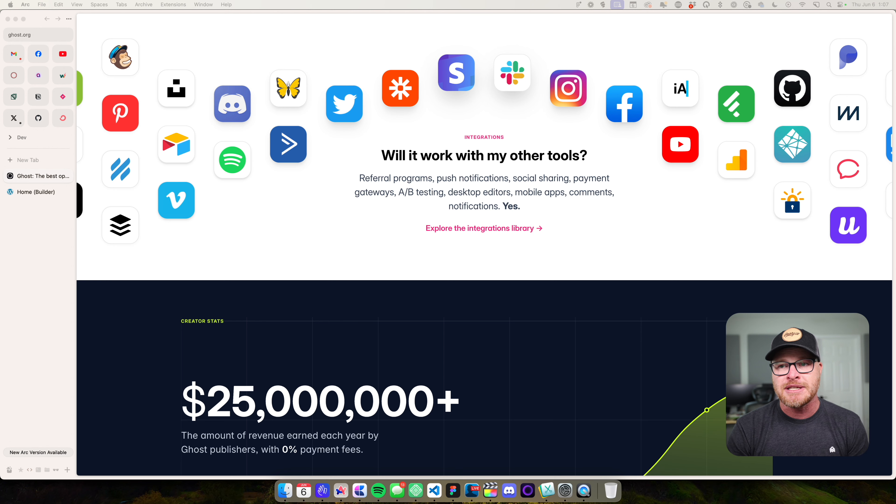
# Switch to the Home page in the Bricks builder and add ten empty sections to the blank canvas.
pyautogui.click(37, 191)
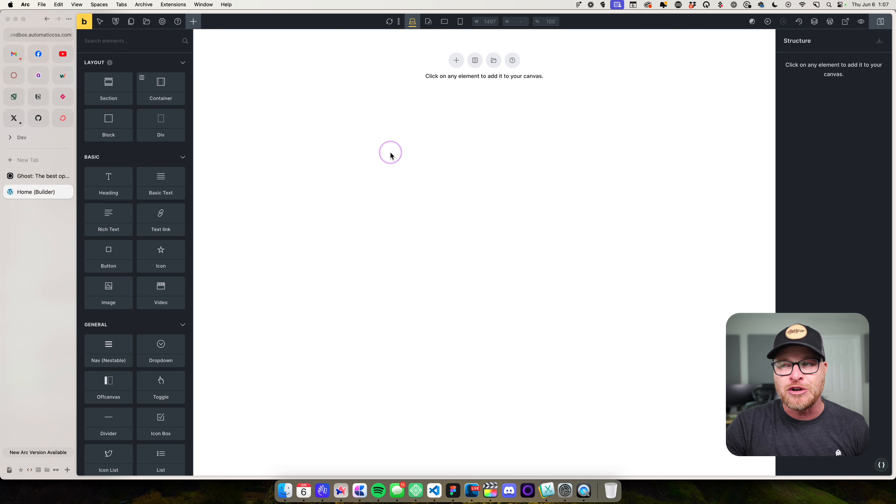
pyautogui.click(115, 84)
pyautogui.click(115, 84)
pyautogui.click(115, 84)
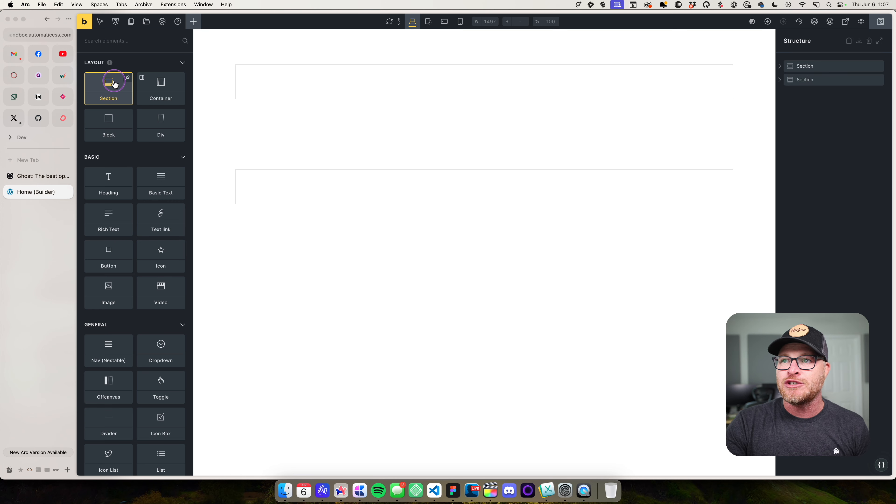
pyautogui.click(115, 84)
pyautogui.click(115, 84)
pyautogui.click(116, 84)
pyautogui.click(115, 84)
pyautogui.click(115, 84)
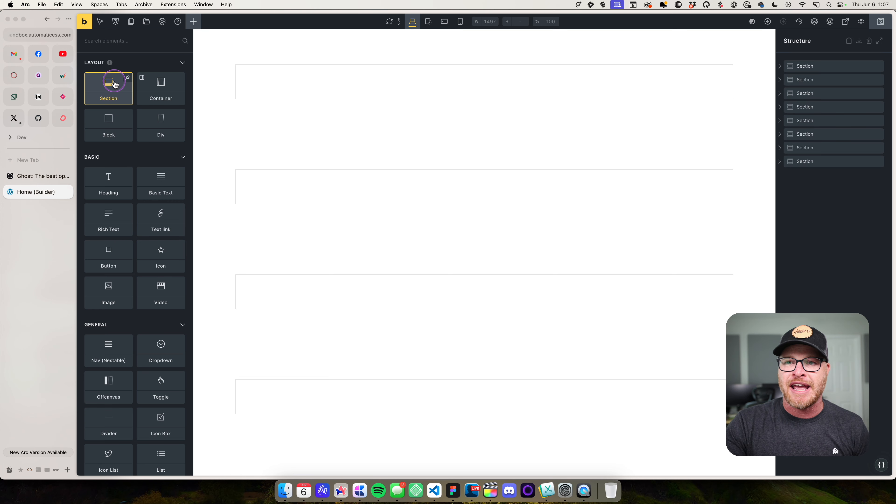
pyautogui.click(115, 84)
pyautogui.click(115, 84)
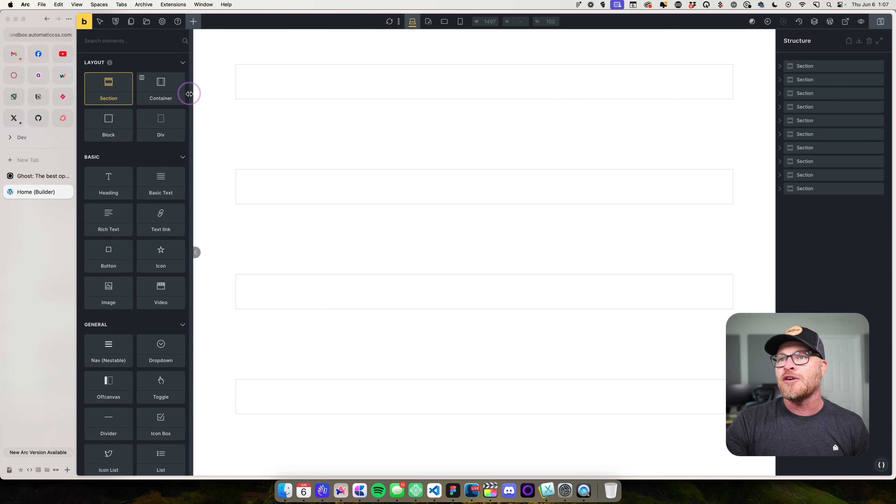
# Return to the Ghost homepage and examine the layout of its header, hero and site design sections.
pyautogui.click(35, 176)
pyautogui.scroll(20, 313, 213)
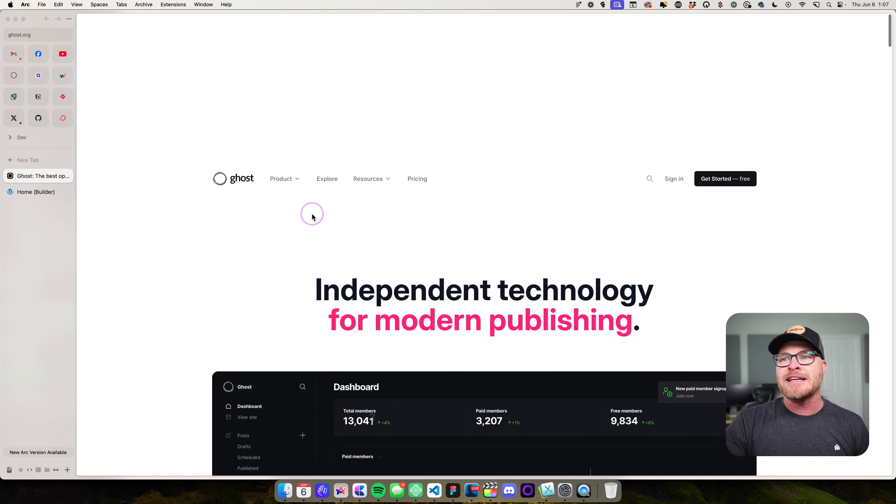
pyautogui.scroll(-13, 167, 113)
pyautogui.scroll(-8, 166, 112)
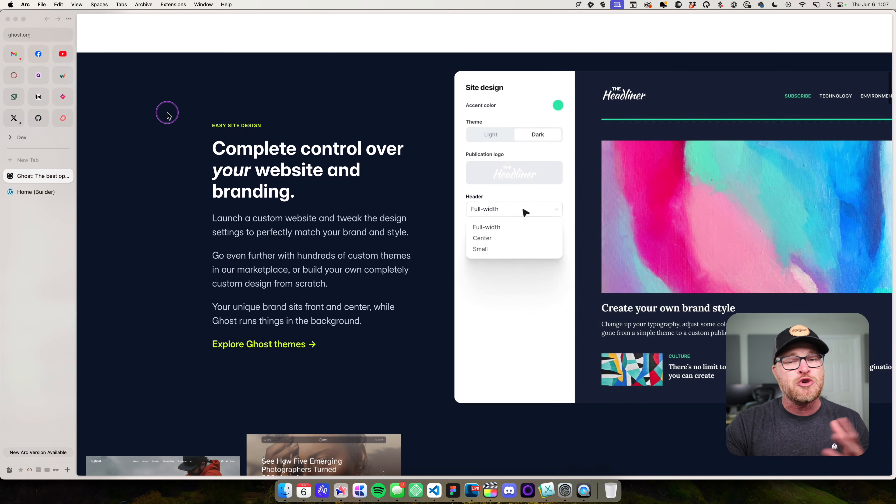
pyautogui.scroll(20, 166, 113)
pyautogui.scroll(-5, 274, 192)
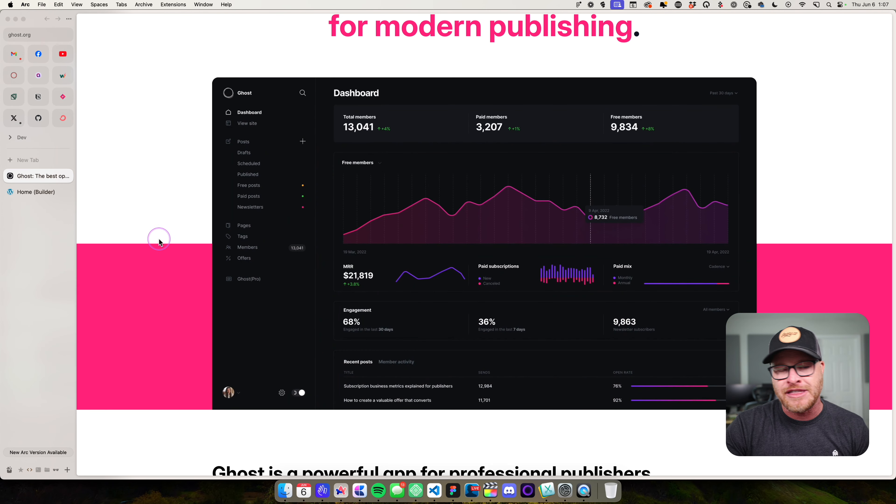
pyautogui.scroll(5, 159, 183)
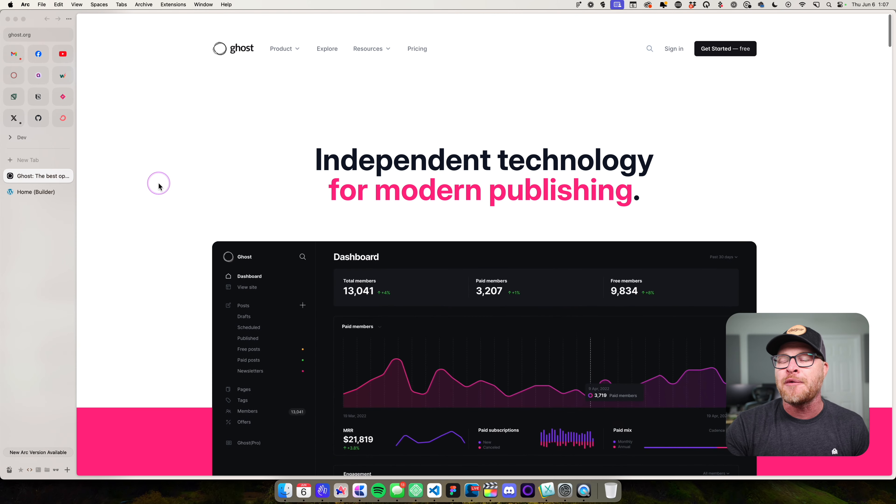
pyautogui.scroll(-1, 158, 184)
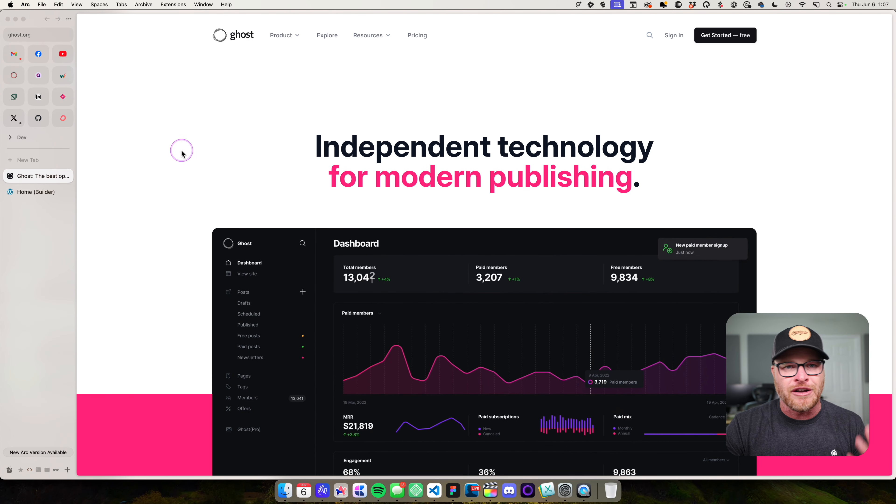
pyautogui.scroll(-3, 192, 213)
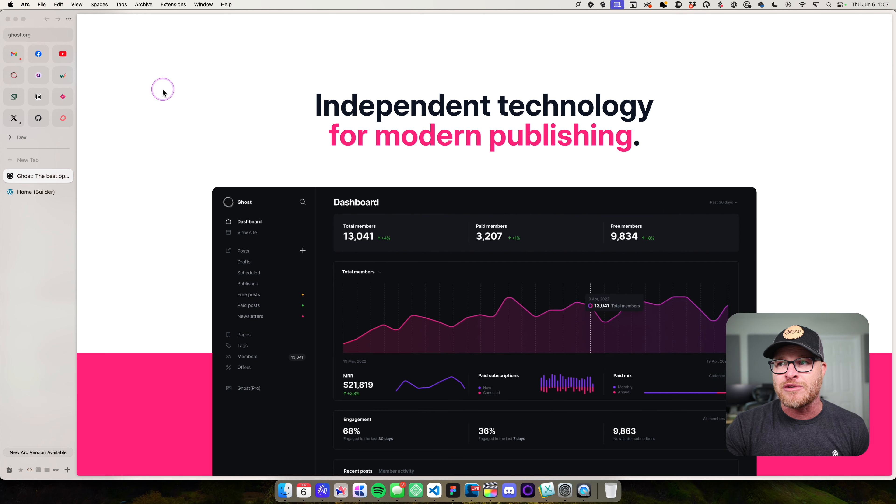
pyautogui.scroll(3, 163, 92)
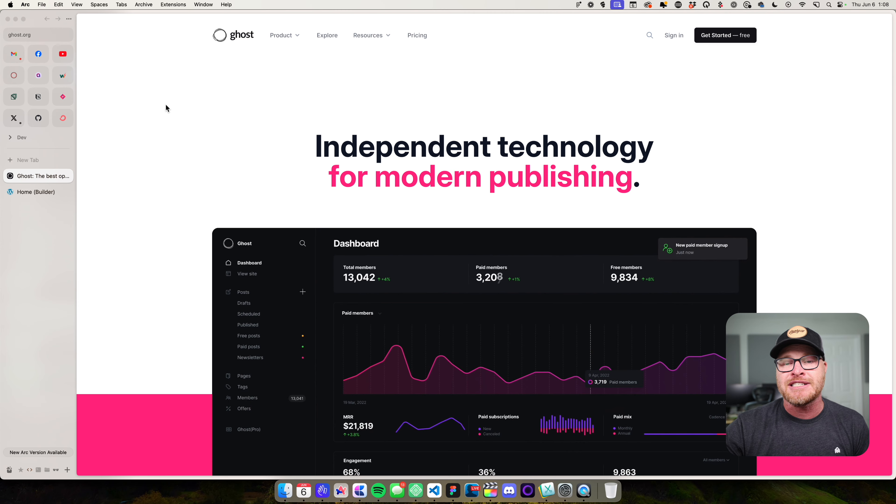
# Examine how the Ghost homepage sections differ in background and layout, from the intro text down to the Built to Last posts preview.
pyautogui.scroll(-15, 211, 167)
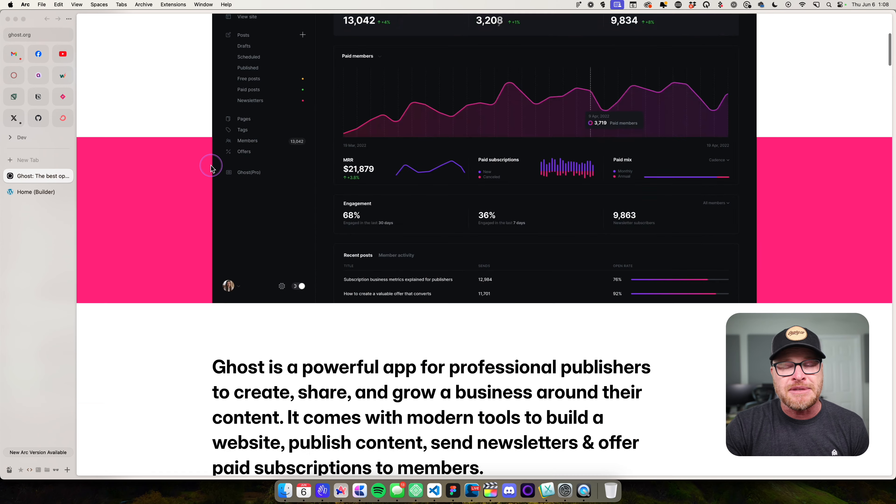
pyautogui.scroll(3, 150, 36)
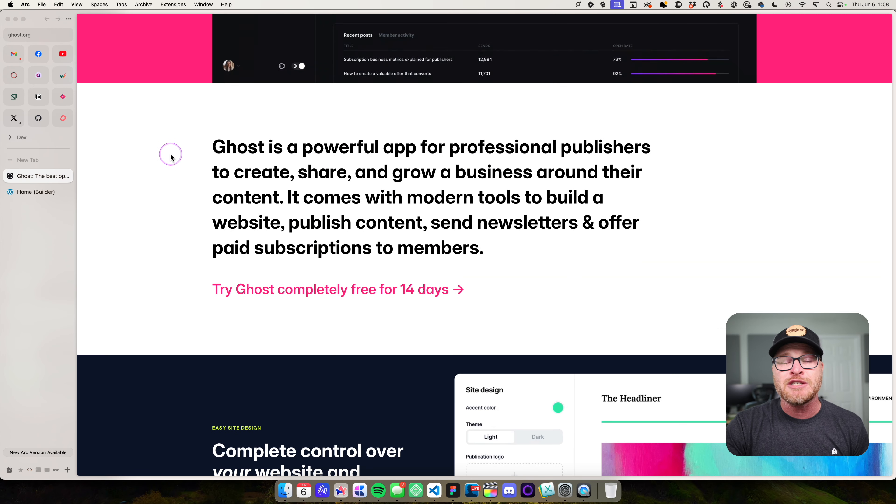
pyautogui.scroll(-5, 171, 160)
pyautogui.scroll(-5, 154, 260)
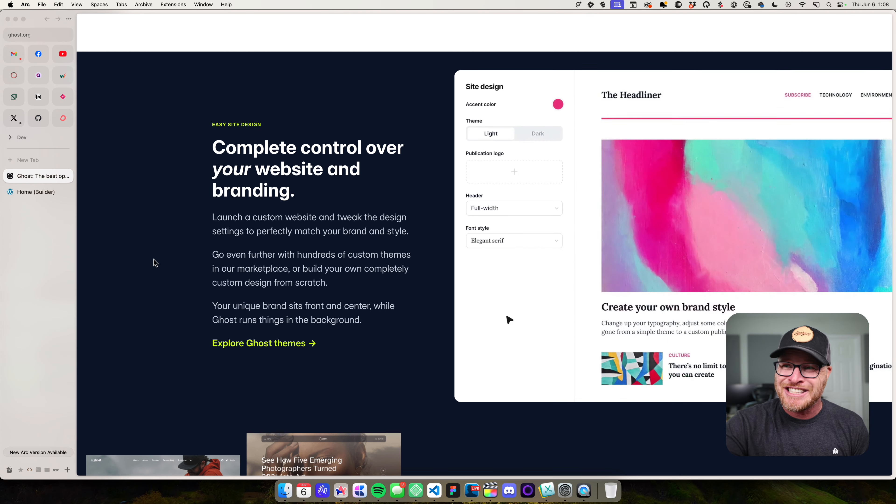
pyautogui.scroll(-15, 154, 257)
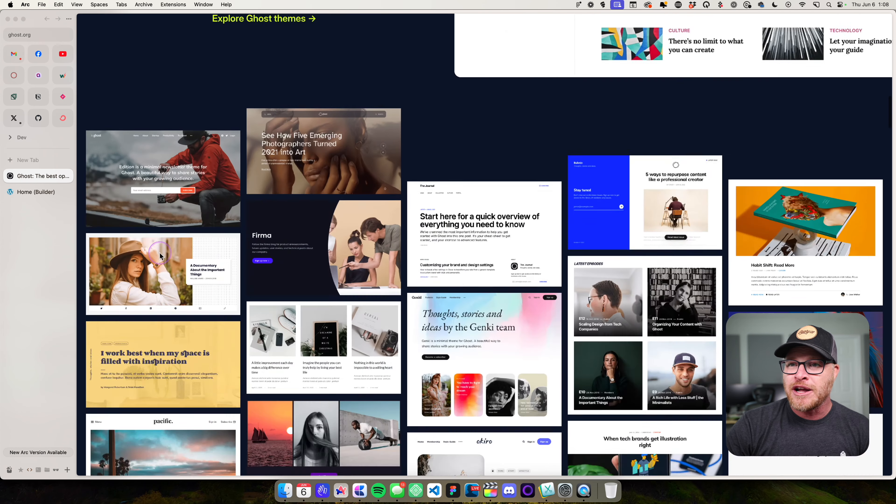
pyautogui.scroll(-10, 175, 217)
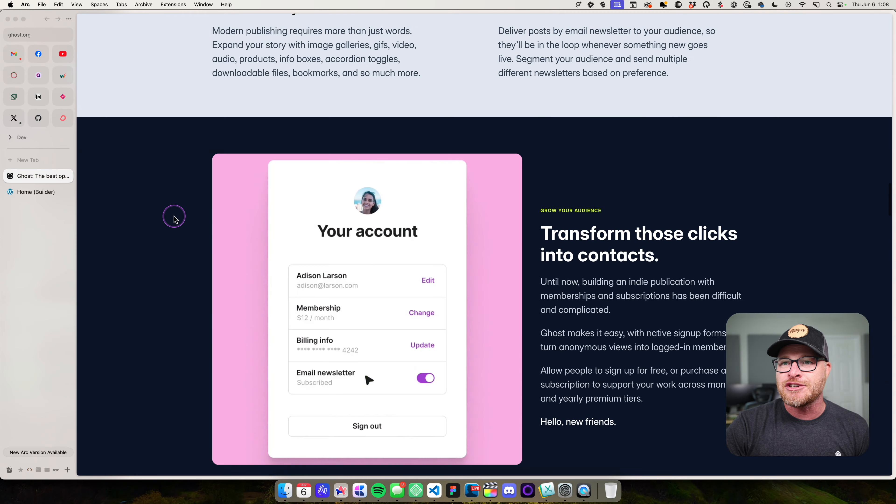
pyautogui.scroll(-15, 204, 152)
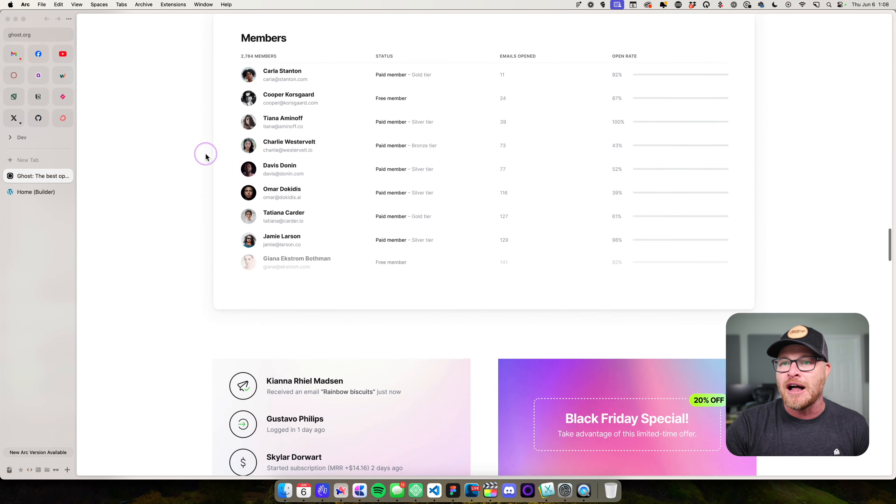
pyautogui.scroll(-15, 204, 156)
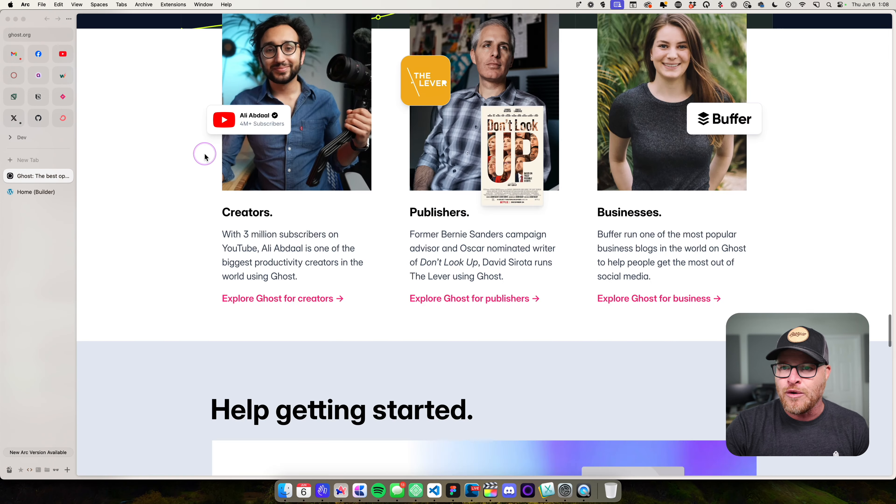
pyautogui.scroll(-12, 205, 155)
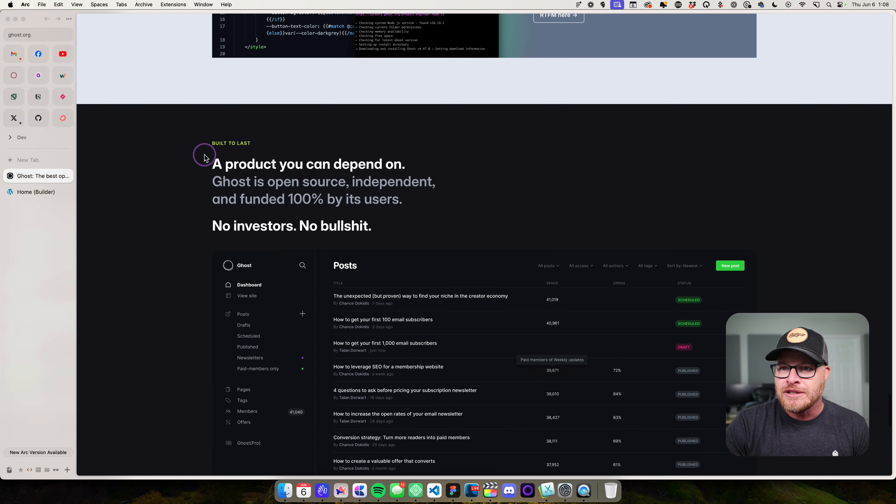
pyautogui.scroll(-3, 191, 157)
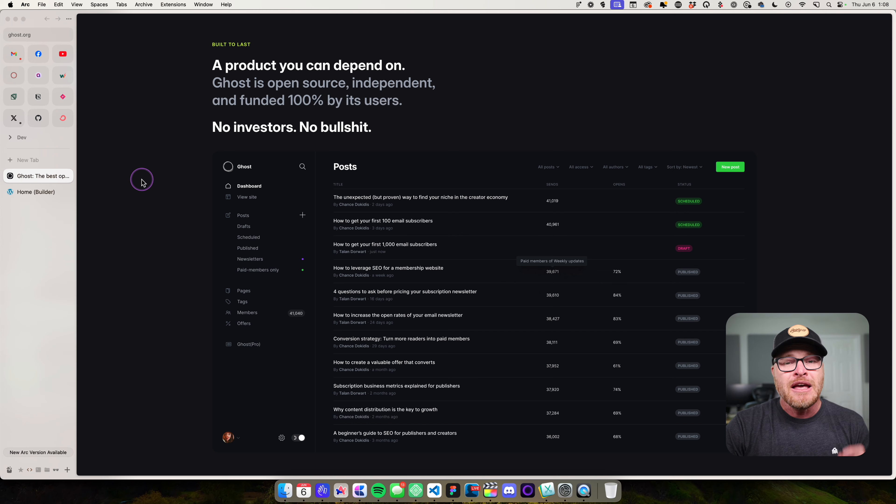
pyautogui.scroll(-3, 142, 182)
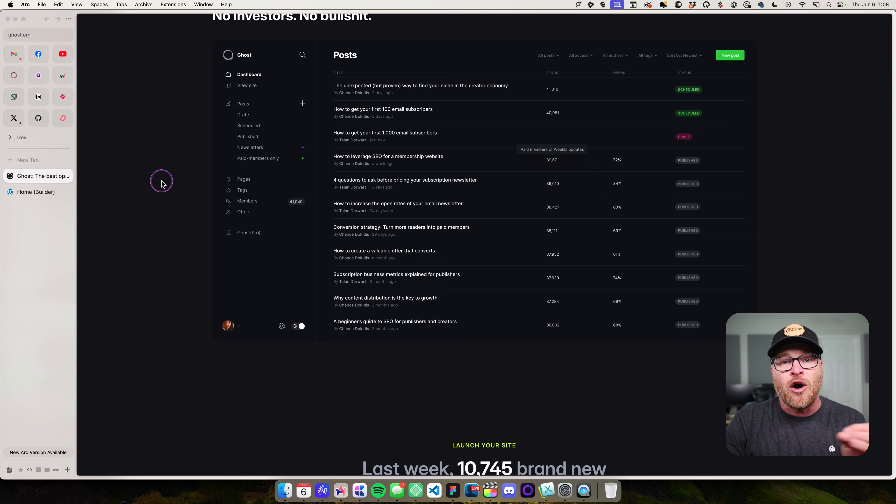
# Go back to the start of the Ghost homepage and review its theme gallery, newsletter, membership and creator stats sections.
pyautogui.scroll(2, 161, 183)
pyautogui.scroll(-20, 161, 183)
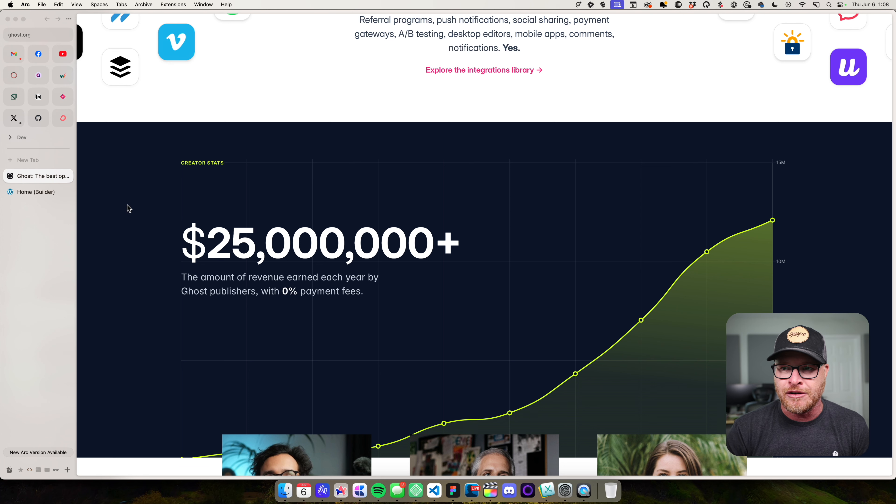
pyautogui.click(146, 248)
pyautogui.scroll(20, 148, 248)
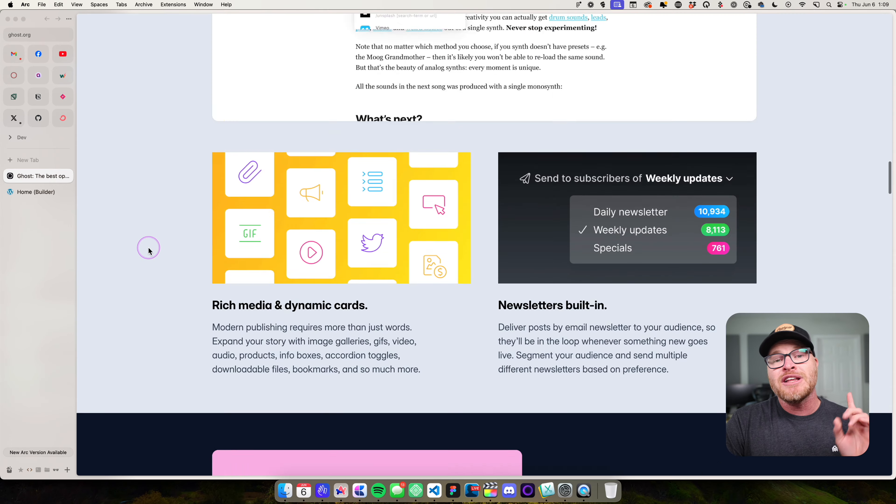
pyautogui.scroll(20, 149, 249)
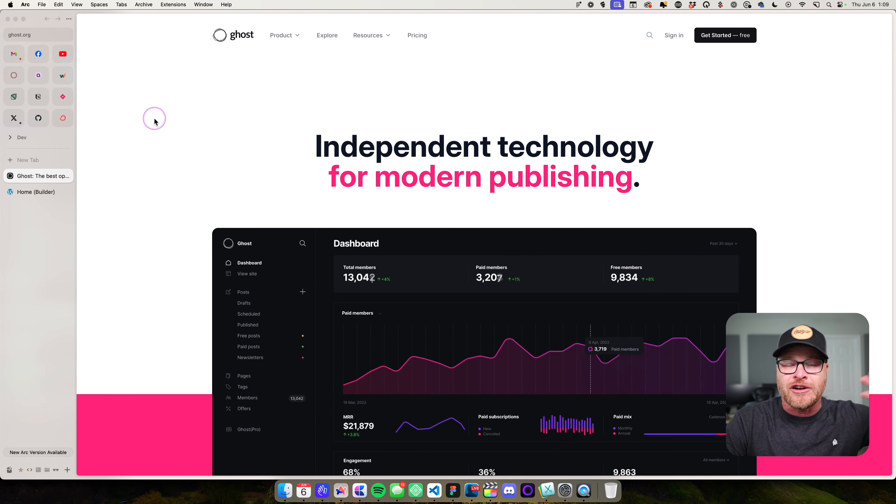
pyautogui.scroll(-5, 153, 120)
pyautogui.scroll(-15, 154, 120)
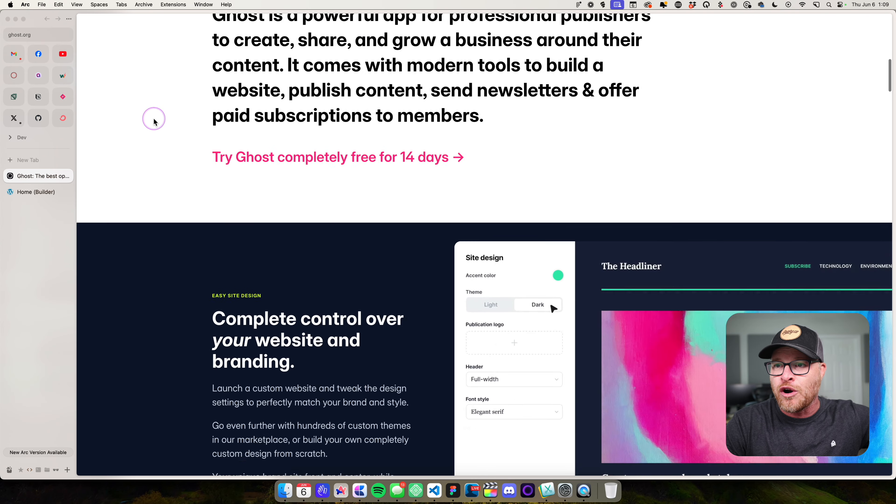
pyautogui.scroll(-12, 153, 120)
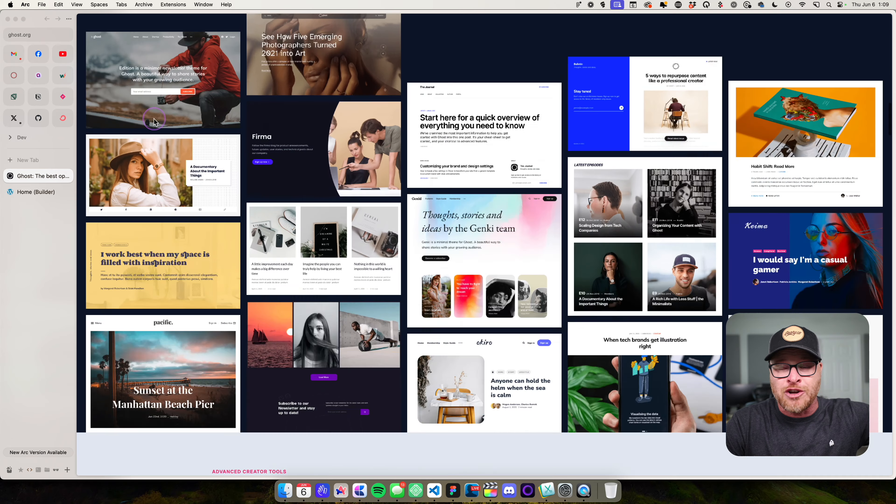
pyautogui.scroll(-3, 154, 121)
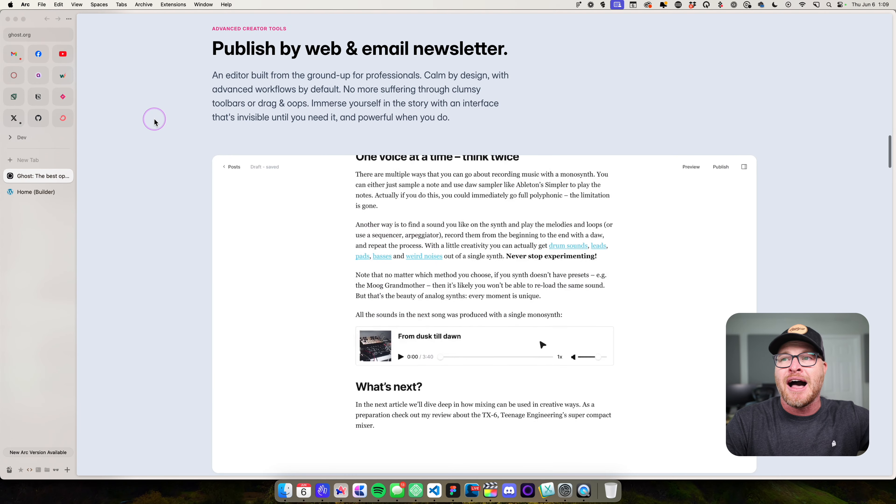
pyautogui.scroll(2, 155, 122)
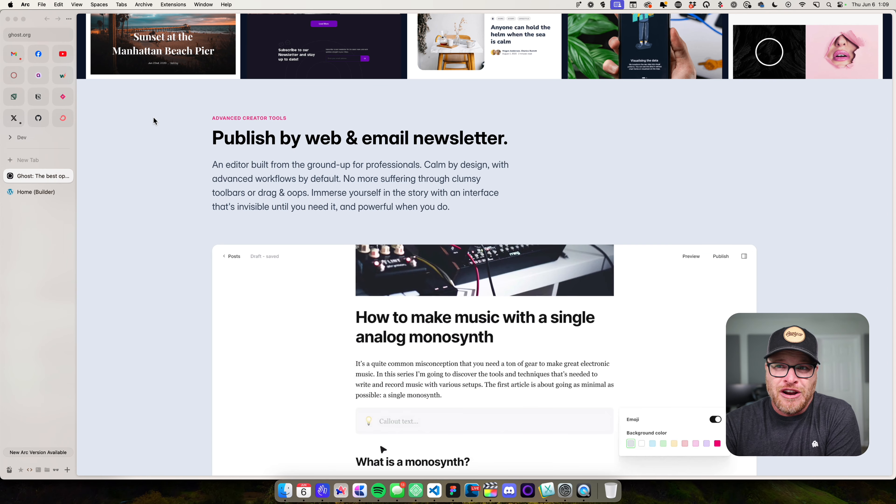
pyautogui.scroll(-10, 130, 144)
pyautogui.scroll(-15, 132, 145)
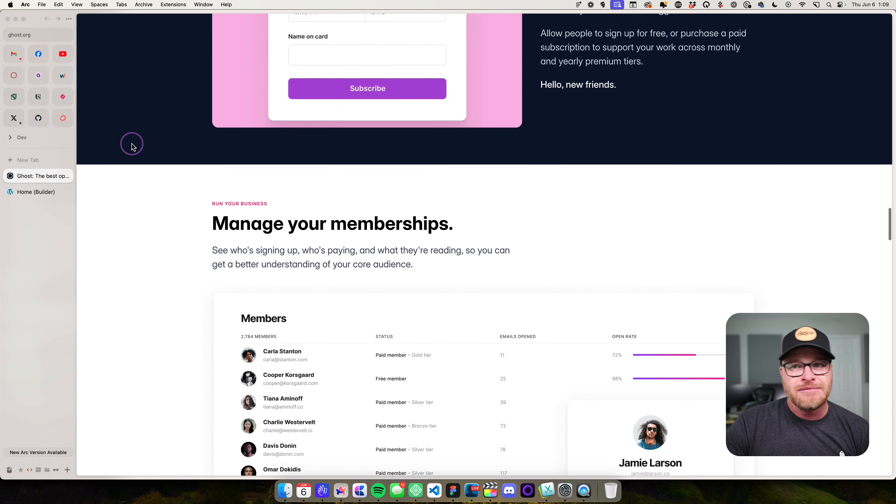
pyautogui.scroll(-15, 131, 146)
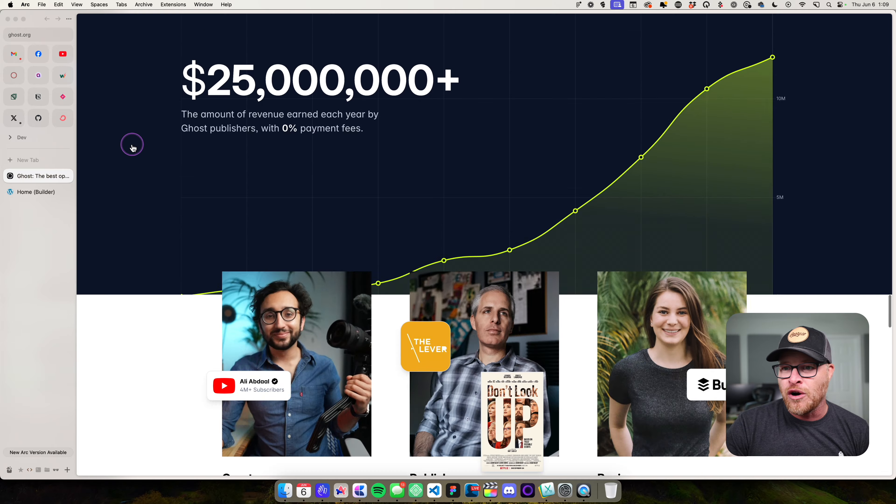
# Review the remaining Ghost homepage sections, from the creator profiles to the closing posts preview, then return to the hero.
pyautogui.scroll(-20, 132, 147)
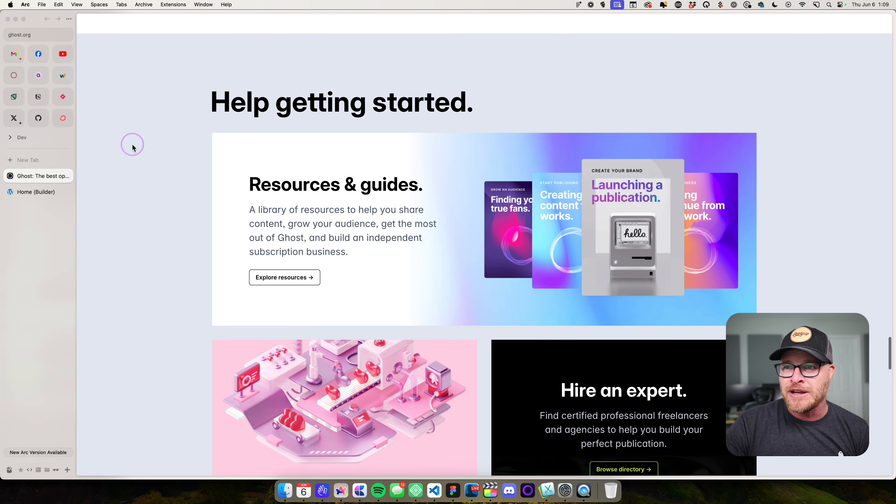
pyautogui.scroll(-15, 134, 119)
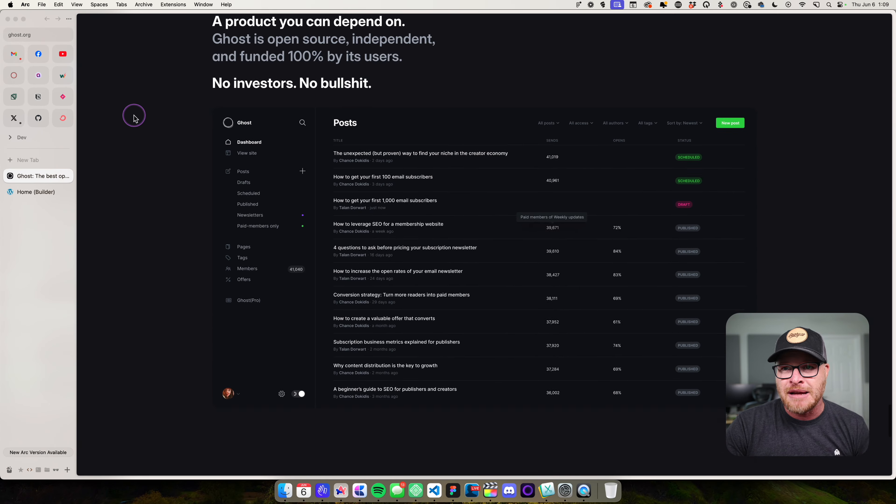
pyautogui.scroll(14, 133, 118)
pyautogui.scroll(20, 134, 118)
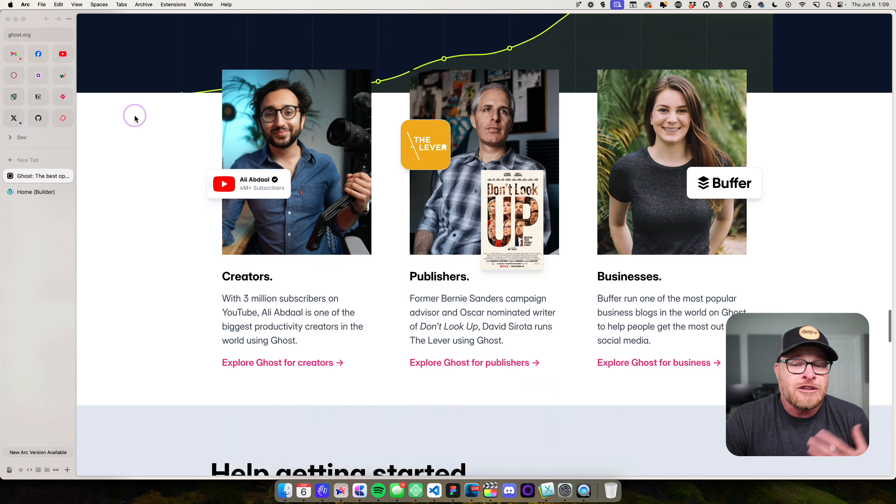
pyautogui.scroll(-1, 134, 120)
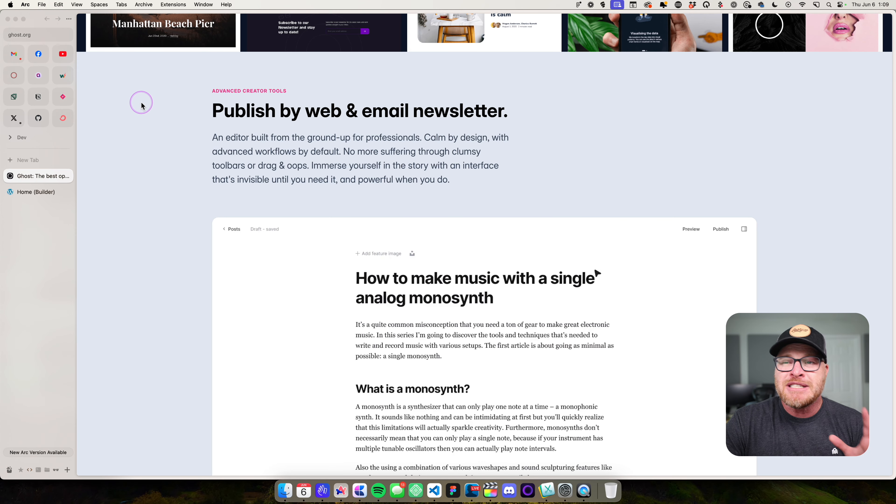
pyautogui.scroll(2, 127, 95)
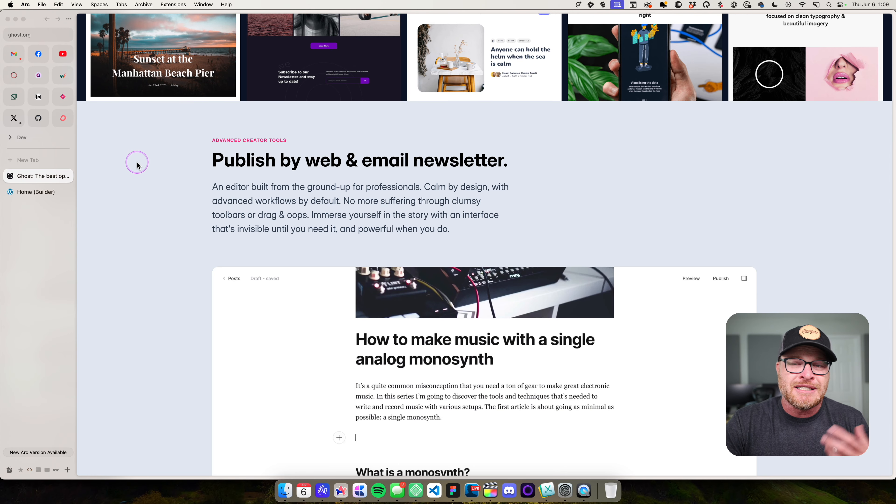
pyautogui.scroll(15, 137, 164)
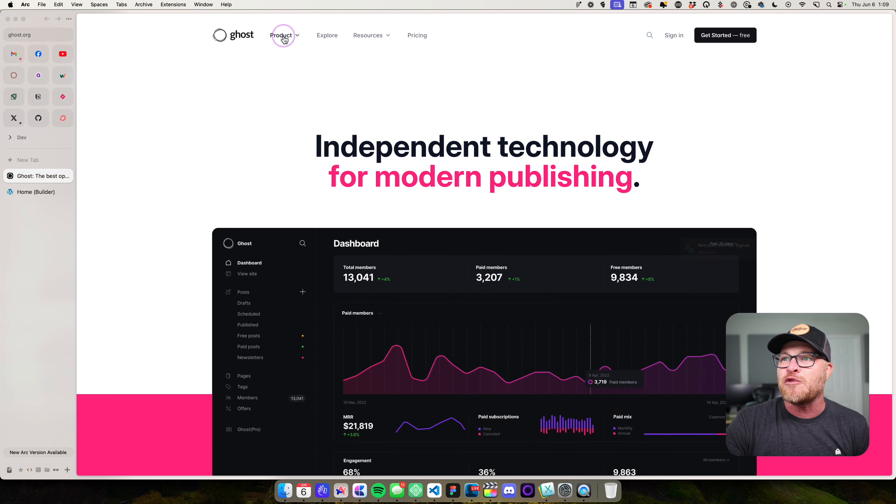
# Open the Ghost for Creators page and examine how its feature cards, quotes and publication grids are divided into sections.
pyautogui.moveTo(285, 39)
pyautogui.click(243, 73)
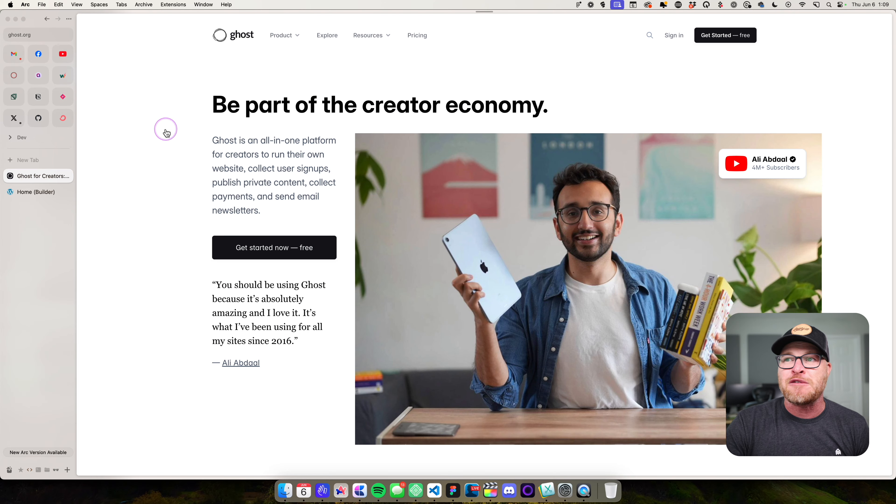
pyautogui.scroll(-20, 164, 132)
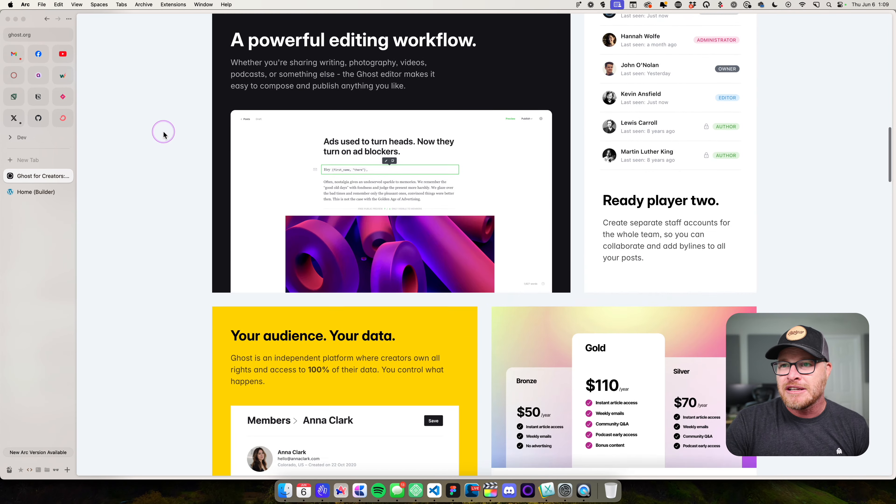
pyautogui.scroll(3, 164, 131)
pyautogui.scroll(-12, 146, 78)
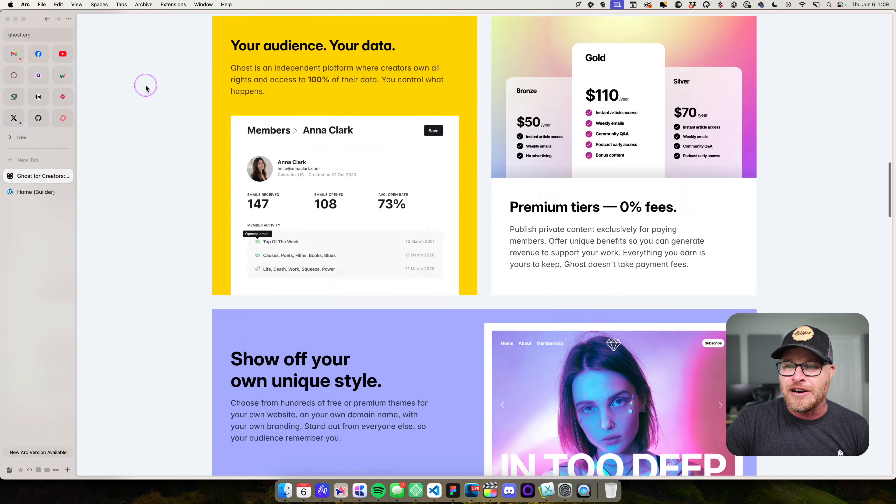
pyautogui.scroll(-1, 145, 88)
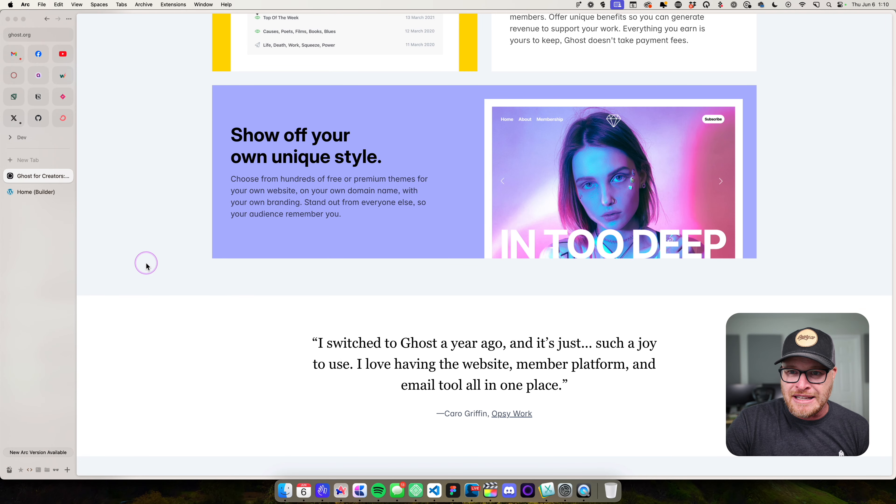
pyautogui.scroll(-15, 158, 272)
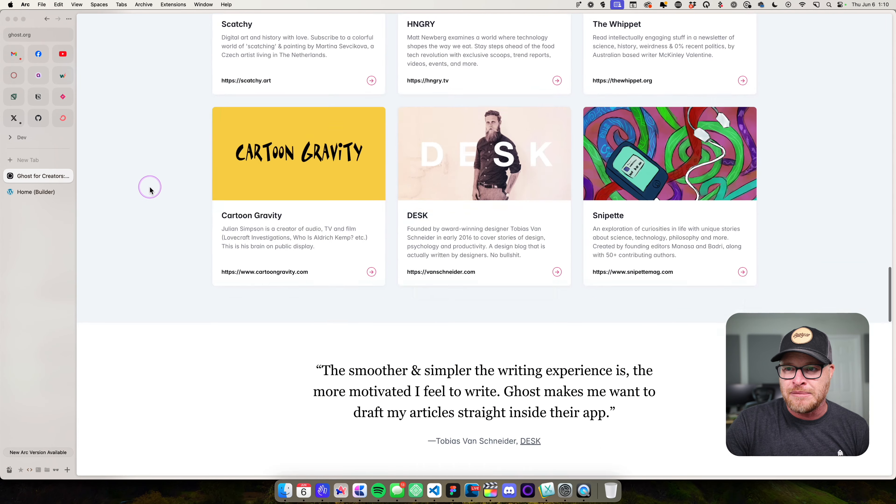
pyautogui.scroll(-5, 150, 191)
pyautogui.scroll(4, 150, 190)
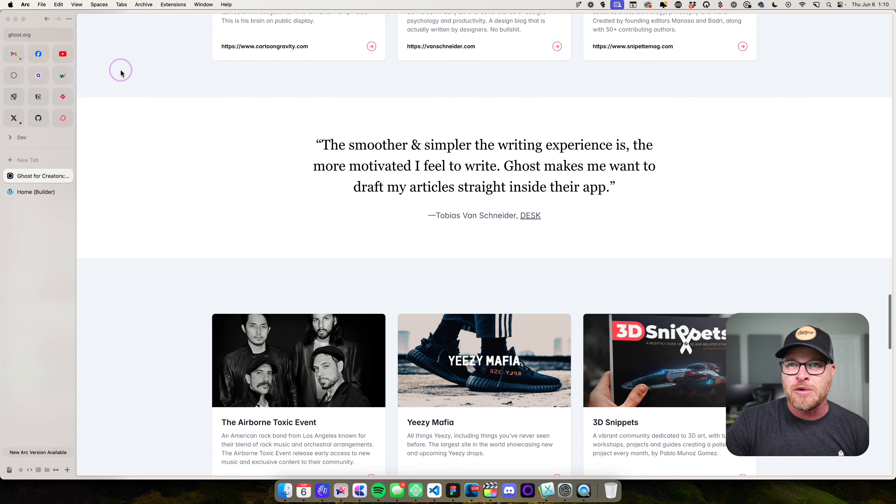
# Go back to the Ghost homepage to view its newsletter section, then switch to the Bricks builder and select the first section.
pyautogui.click(47, 20)
pyautogui.scroll(-10, 117, 152)
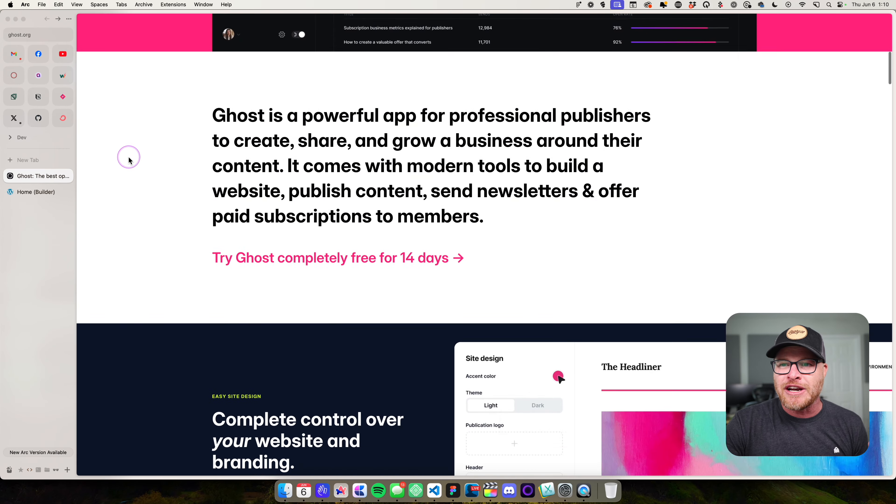
pyautogui.scroll(-20, 128, 159)
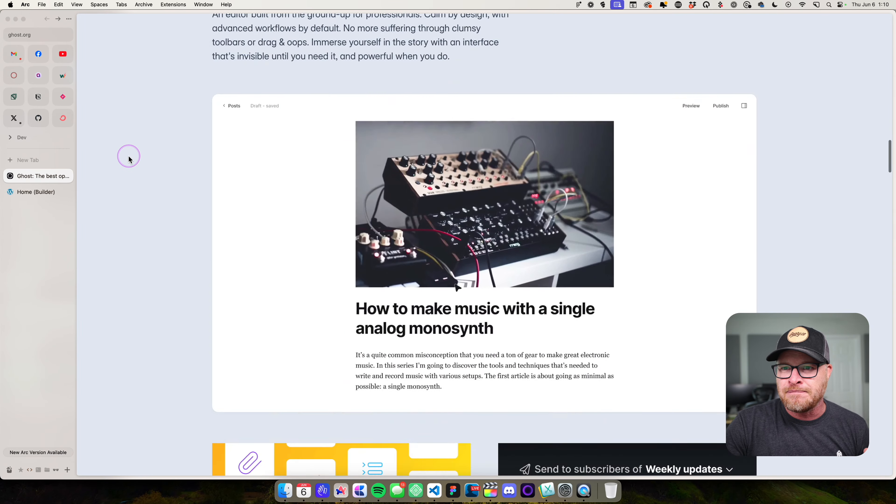
pyautogui.scroll(3, 125, 141)
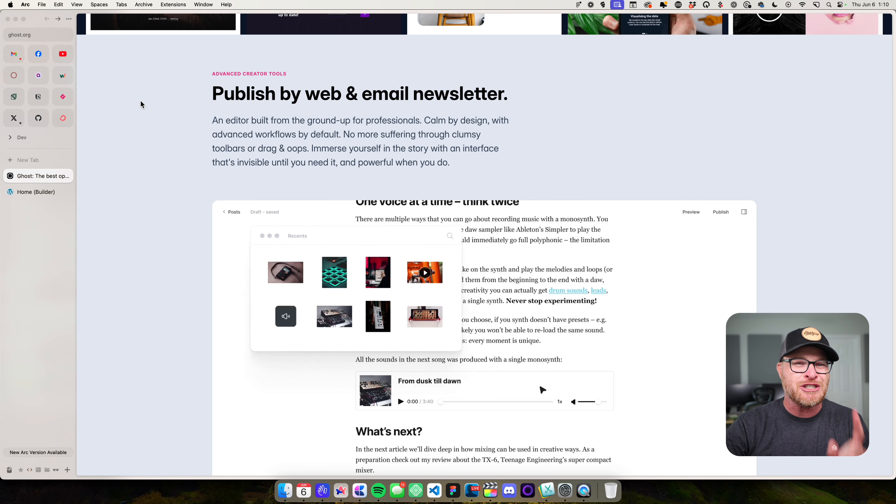
pyautogui.click(48, 194)
pyautogui.click(204, 108)
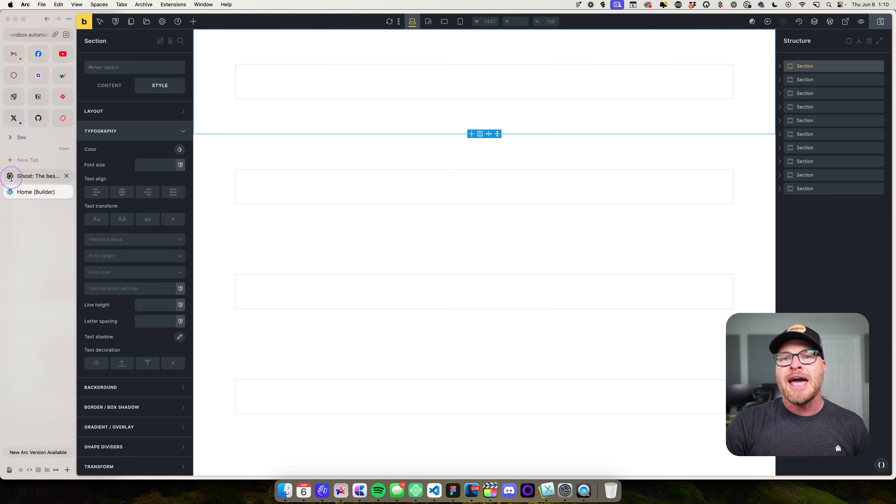
# Return to the Ghost homepage and compare the backgrounds of its hero, intro text and site design sections.
pyautogui.click(12, 177)
pyautogui.scroll(-15, 231, 138)
pyautogui.scroll(20, 230, 137)
pyautogui.scroll(-10, 156, 140)
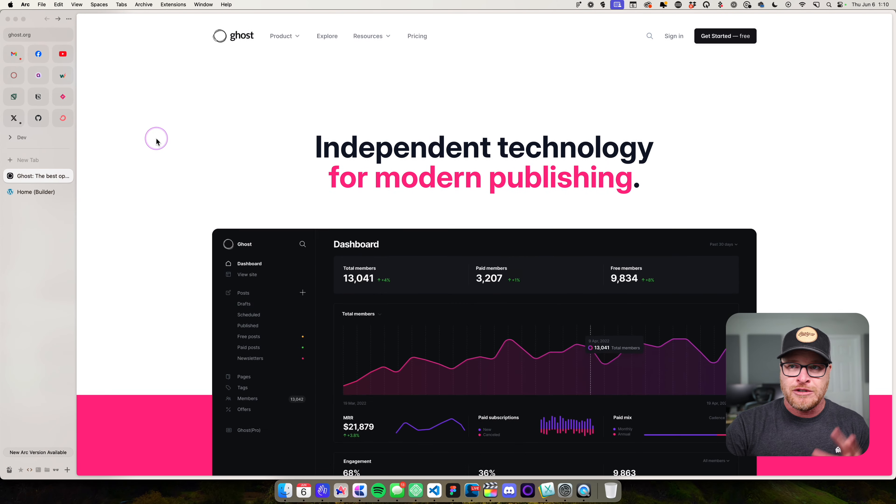
pyautogui.scroll(-5, 154, 141)
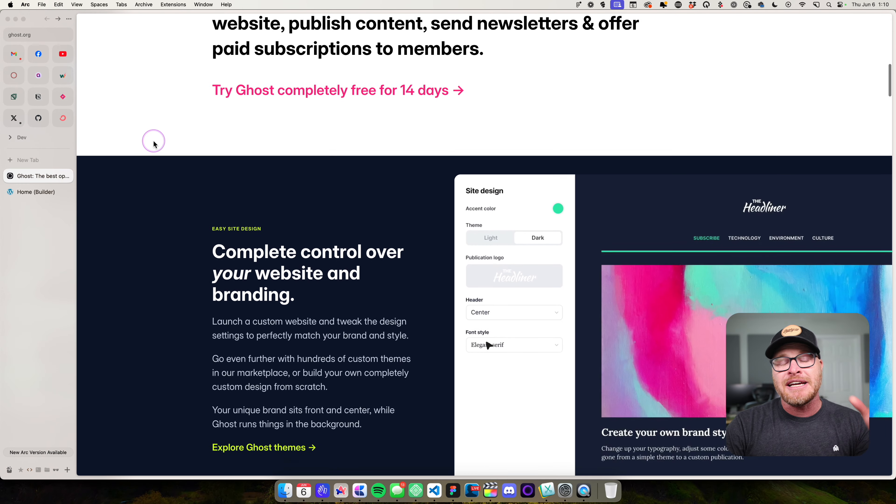
pyautogui.scroll(-4, 148, 142)
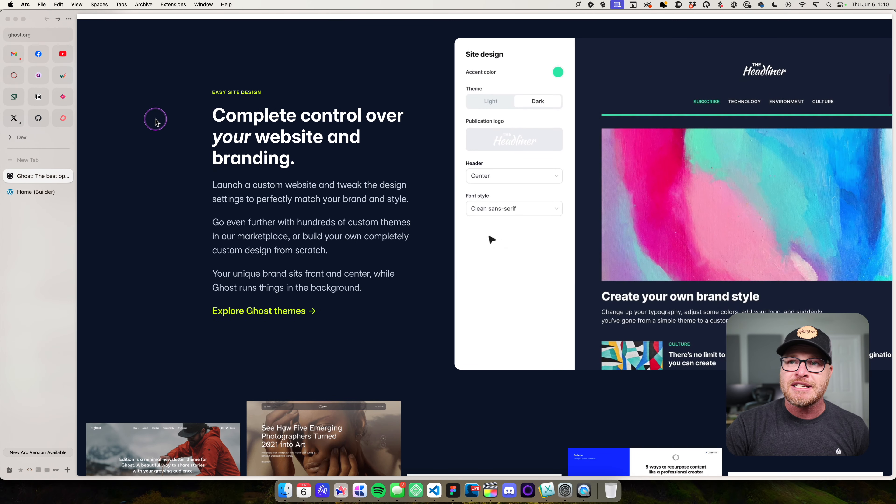
pyautogui.scroll(20, 153, 120)
pyautogui.scroll(-10, 148, 113)
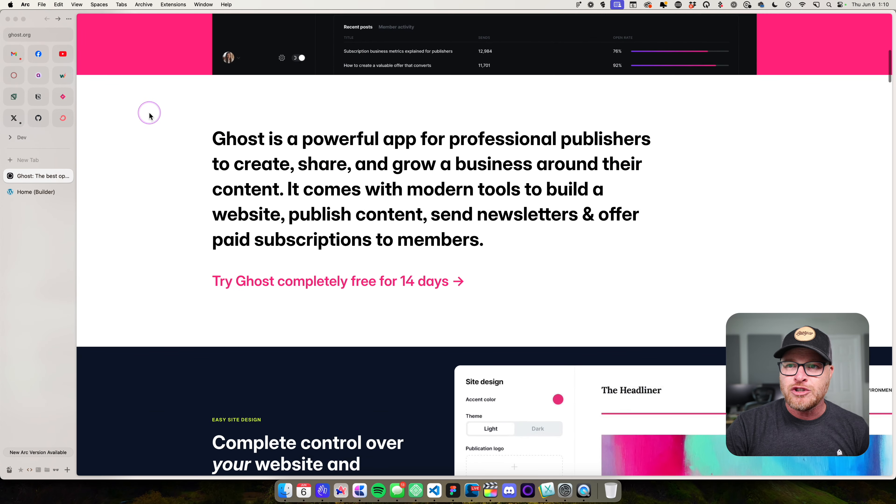
pyautogui.scroll(-5, 147, 114)
pyautogui.scroll(-4, 144, 210)
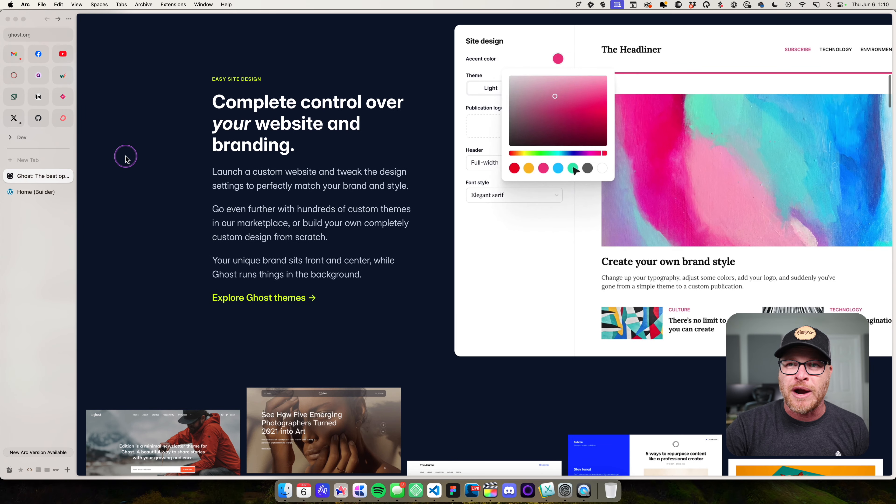
# Switch to the Bricks builder, find the Automatic.css background classes with "bg" and apply bg--dark to the third section.
pyautogui.click(40, 193)
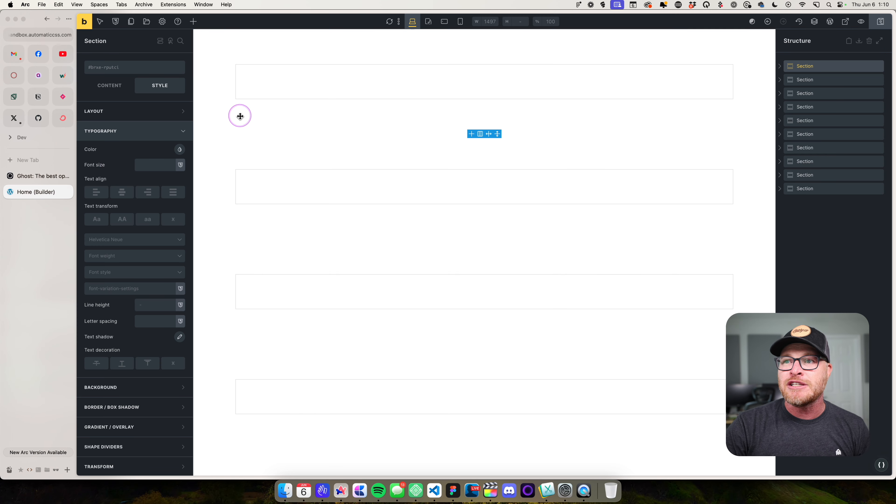
pyautogui.click(234, 147)
pyautogui.click(212, 257)
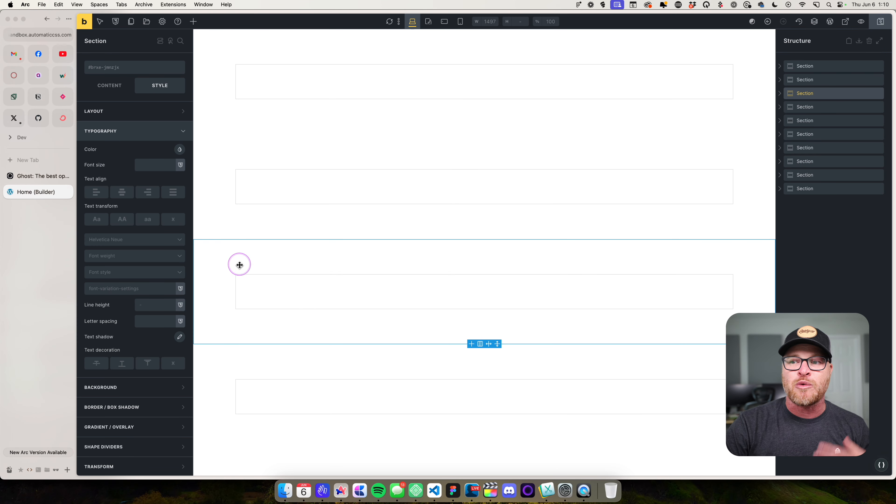
pyautogui.scroll(-3, 239, 266)
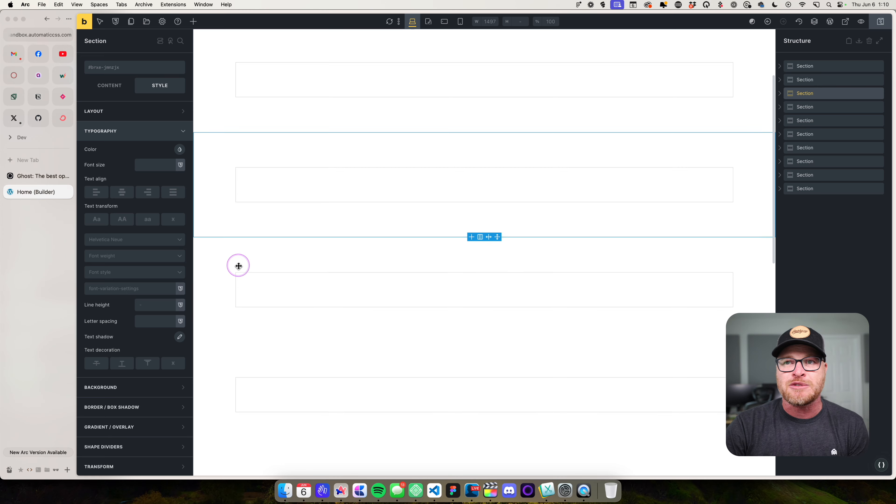
pyautogui.rightClick(131, 73)
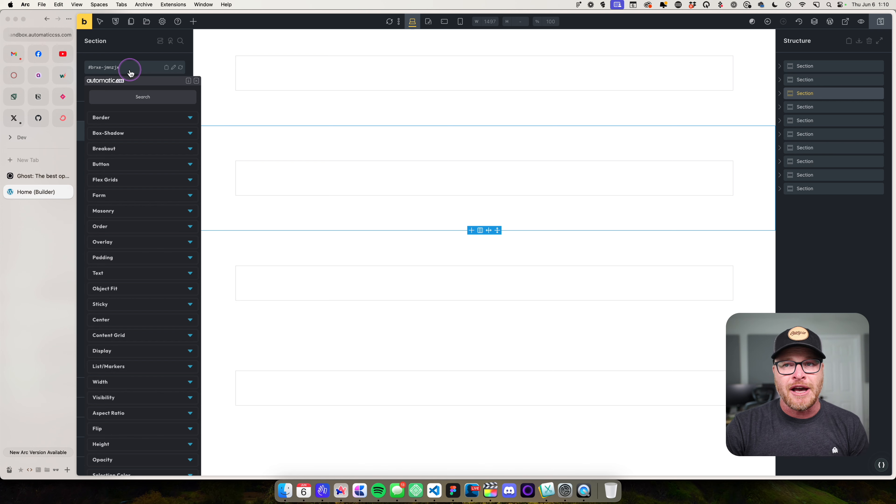
pyautogui.write('bg')
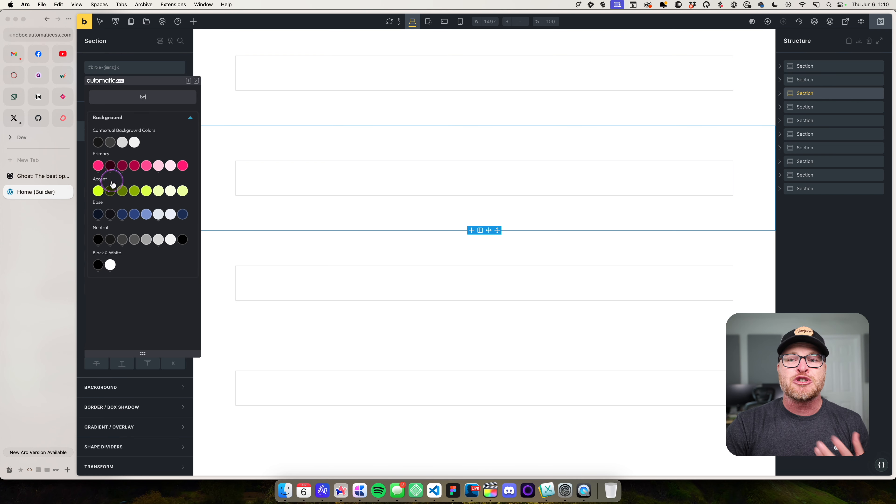
pyautogui.moveTo(102, 216)
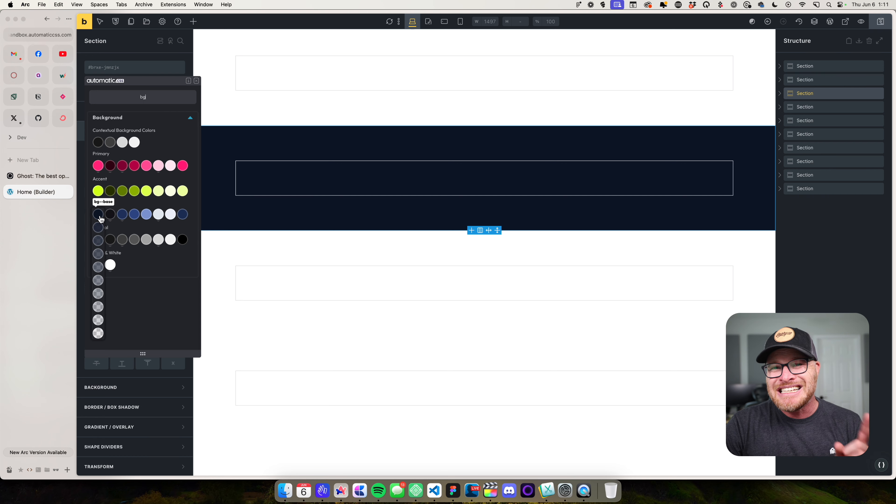
pyautogui.click(182, 154)
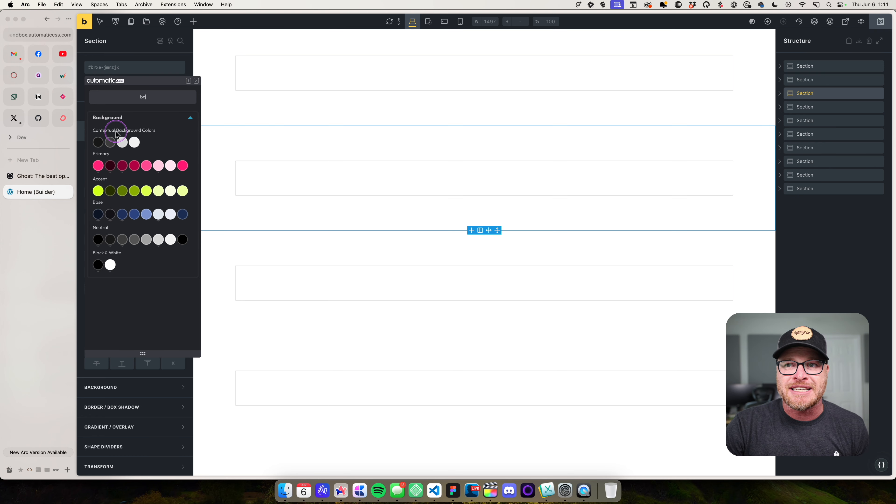
pyautogui.click(102, 143)
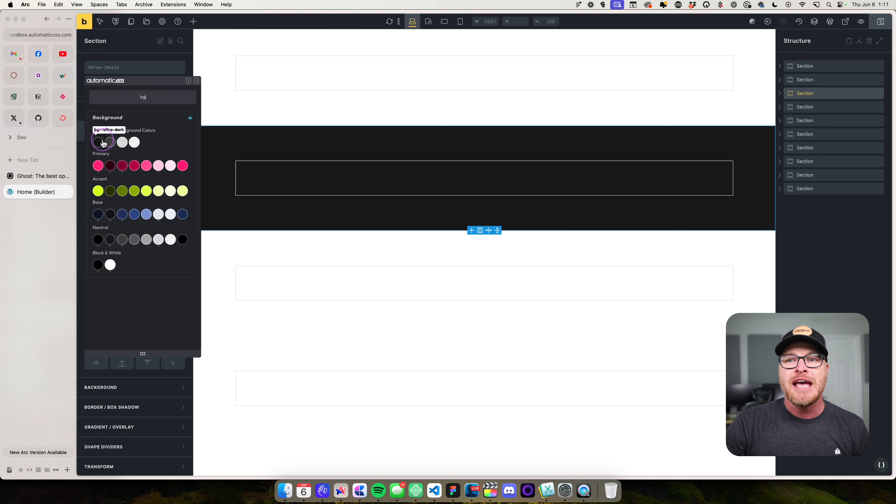
pyautogui.click(110, 143)
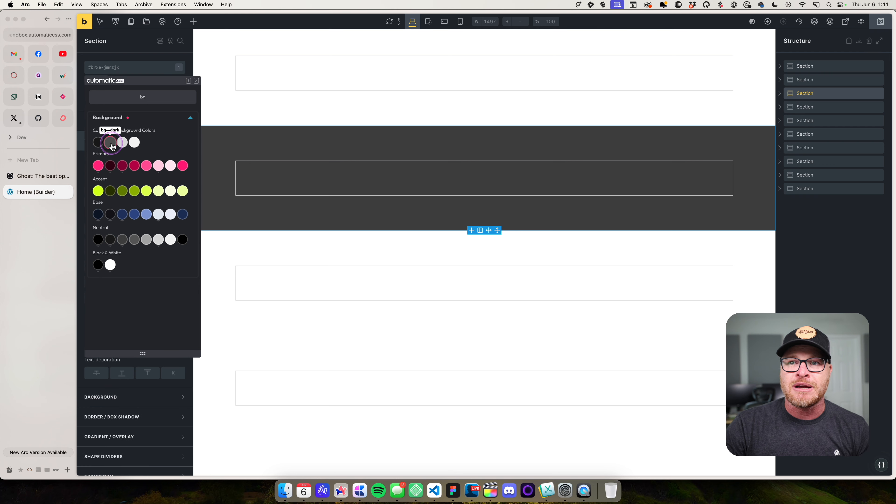
pyautogui.click(196, 80)
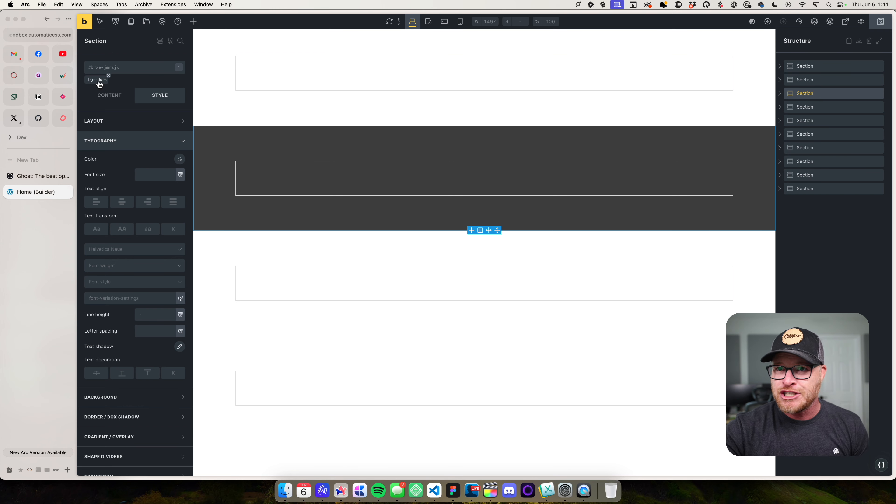
# Switch to the Ghost homepage and examine the background of the newsletter section that follows the site design section.
pyautogui.click(39, 175)
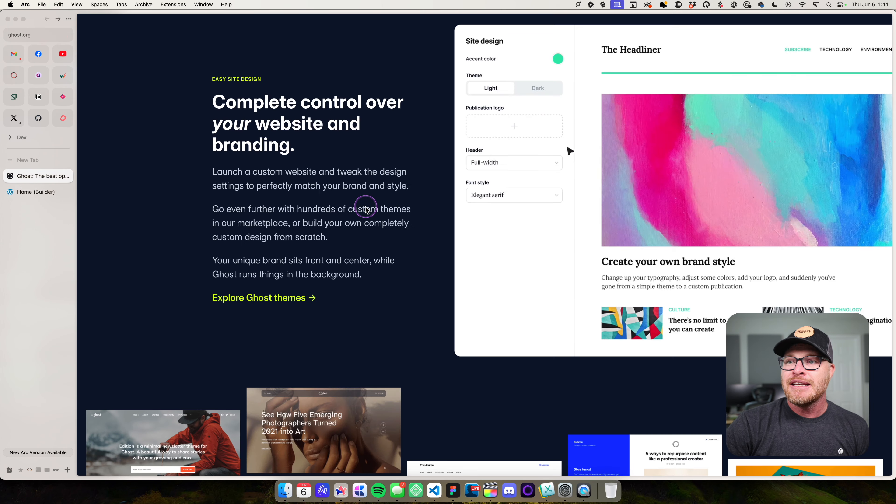
pyautogui.scroll(-15, 353, 205)
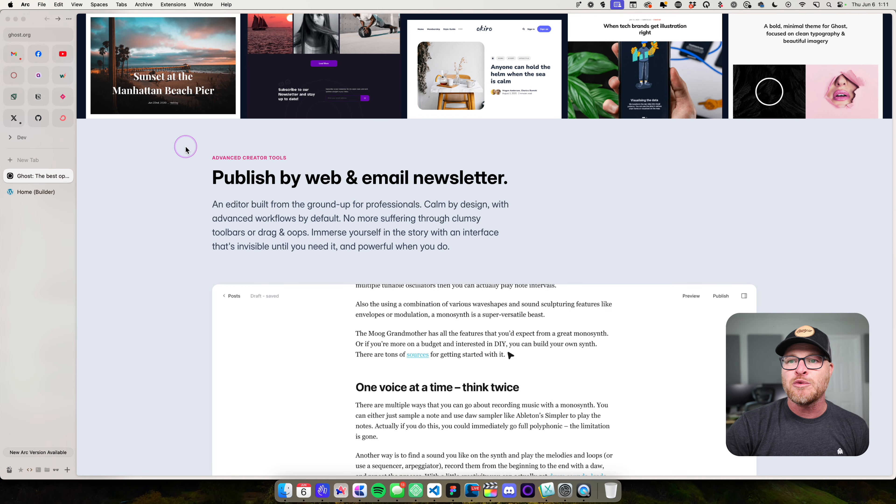
pyautogui.scroll(-10, 167, 180)
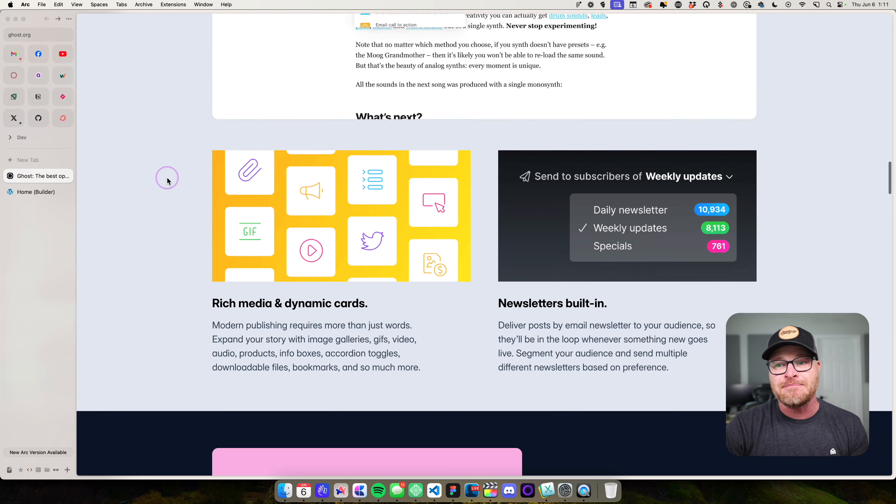
# Switch to the Bricks builder and apply the bg--light class to the fourth section.
pyautogui.click(36, 191)
pyautogui.click(219, 252)
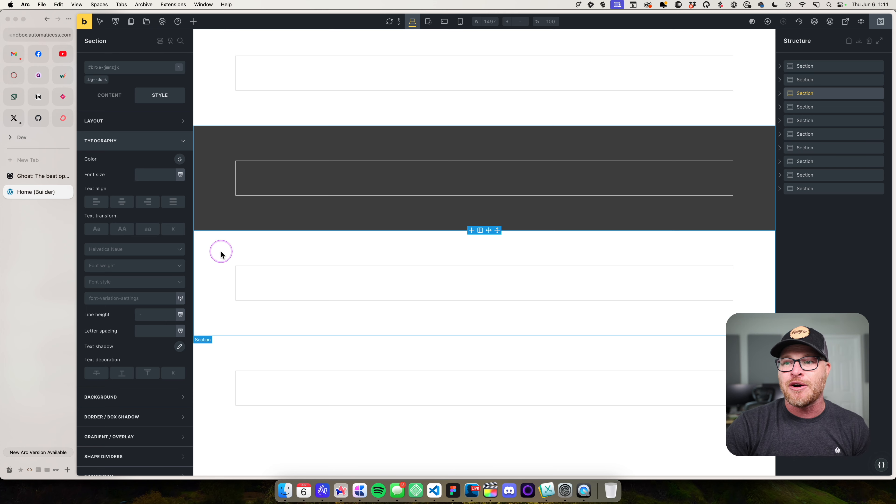
pyautogui.rightClick(129, 73)
pyautogui.write('bg')
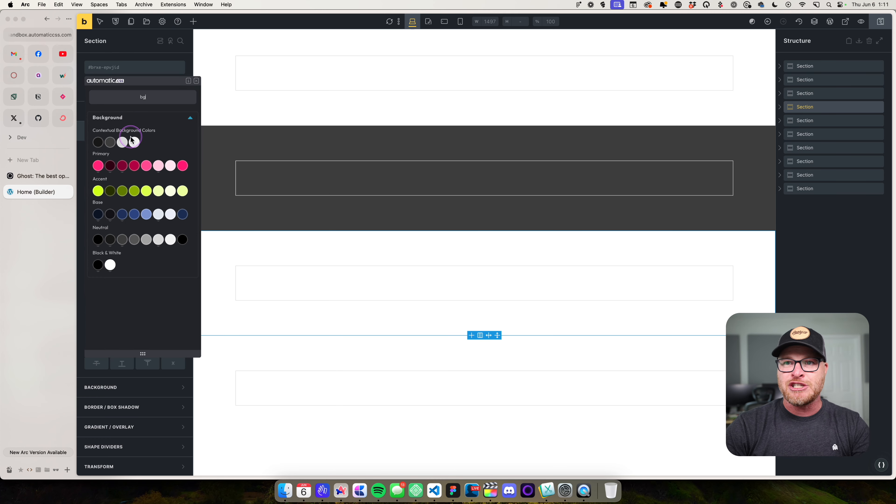
pyautogui.click(122, 142)
# Apply the bg--dark background class to the fifth section.
pyautogui.click(231, 368)
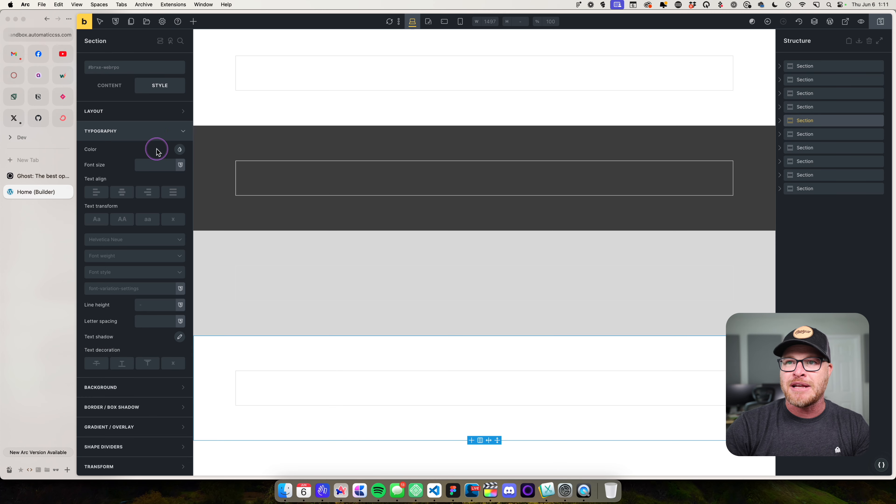
pyautogui.rightClick(143, 67)
pyautogui.click(134, 142)
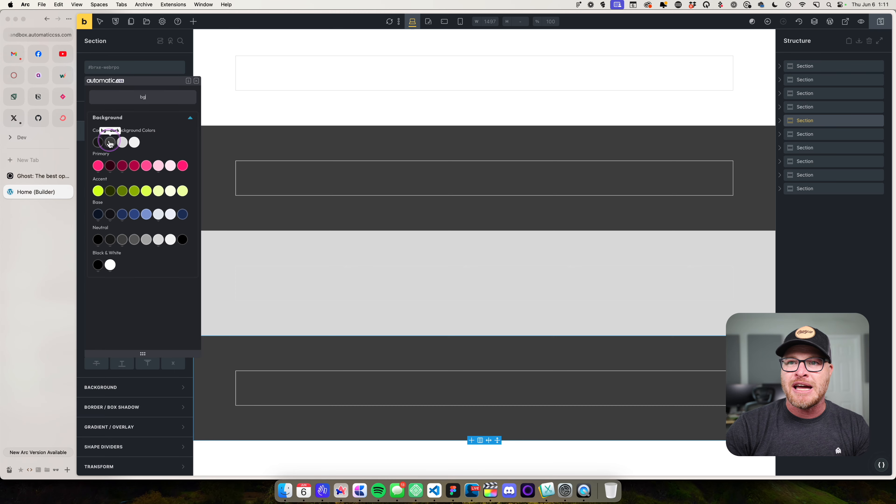
pyautogui.click(110, 142)
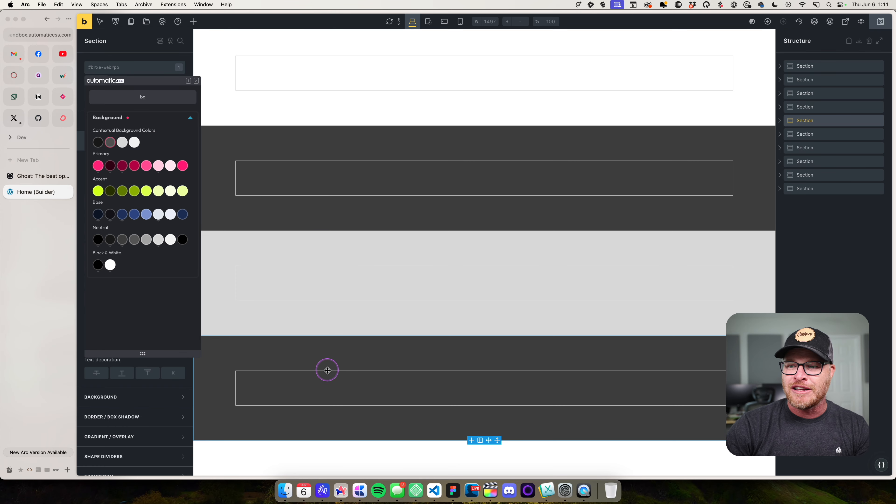
# Switch to the Ghost homepage and examine the backgrounds from the memberships section down to the creator stats section.
pyautogui.scroll(-5, 328, 367)
pyautogui.click(36, 176)
pyautogui.scroll(-12, 254, 186)
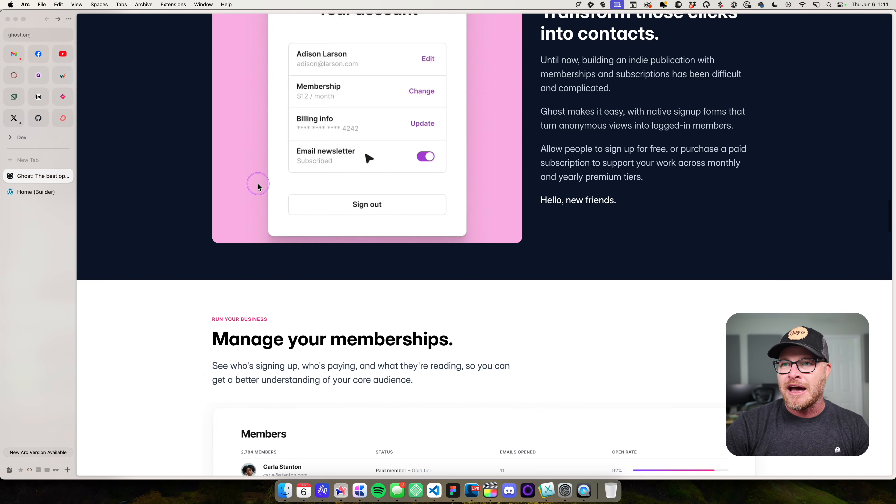
pyautogui.scroll(-15, 166, 148)
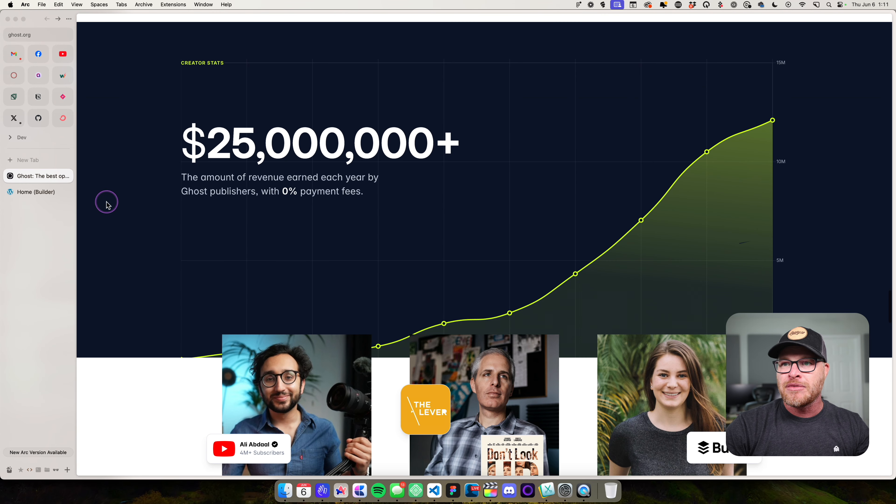
# Switch to the Bricks builder and apply the bg--dark class to the seventh section.
pyautogui.click(35, 191)
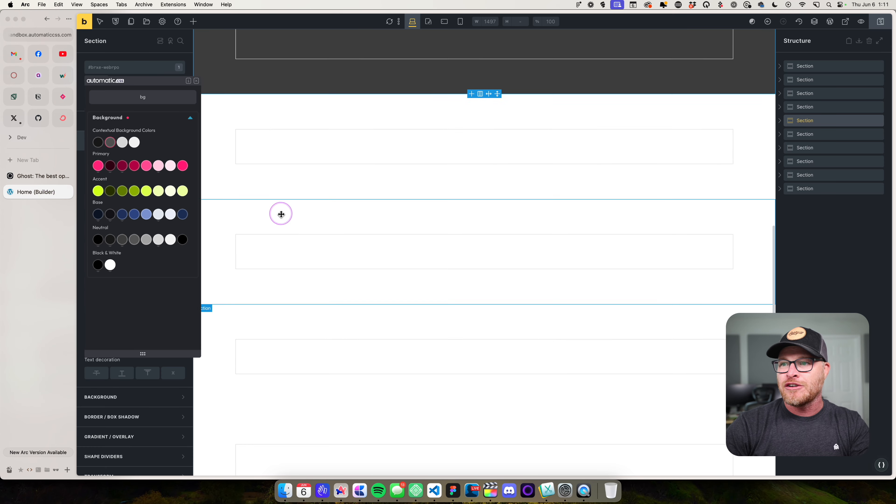
pyautogui.click(220, 189)
pyautogui.click(116, 66)
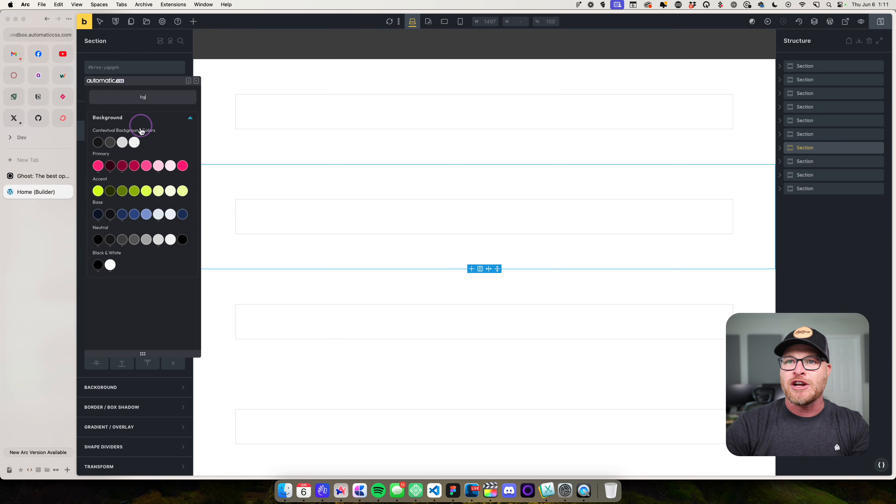
pyautogui.click(110, 142)
# Go back to the Ghost homepage and check the backgrounds from the creator stats down to the "Help getting started" section.
pyautogui.click(294, 291)
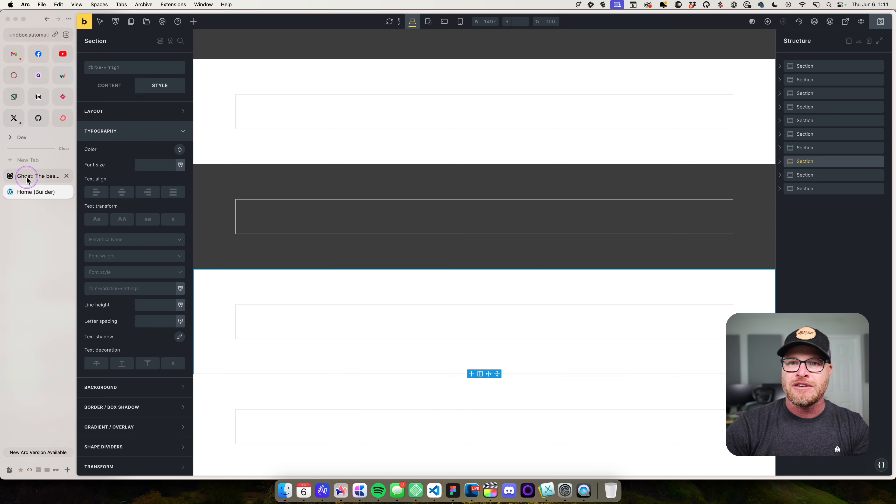
pyautogui.click(39, 176)
pyautogui.scroll(-5, 254, 215)
pyautogui.scroll(-10, 194, 185)
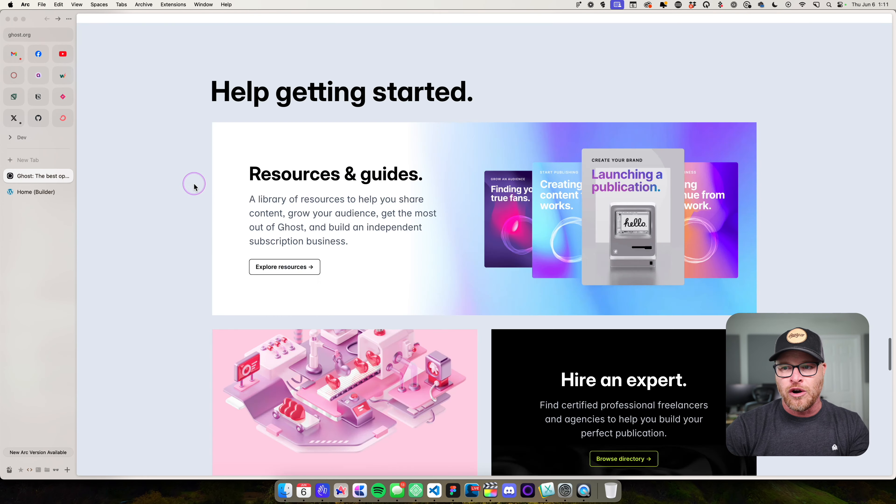
# Return to the Bricks builder and apply the bg--light class to the ninth section.
pyautogui.click(40, 192)
pyautogui.scroll(-3, 236, 353)
pyautogui.click(222, 313)
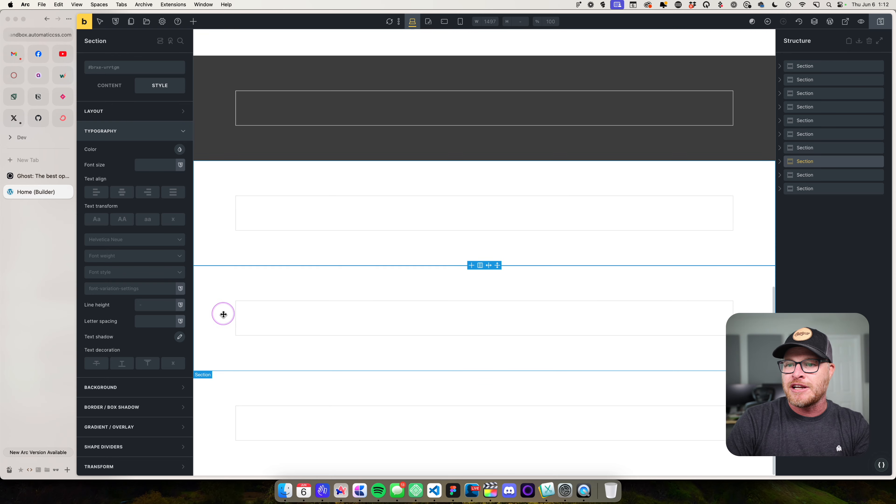
pyautogui.click(116, 69)
pyautogui.write('bg')
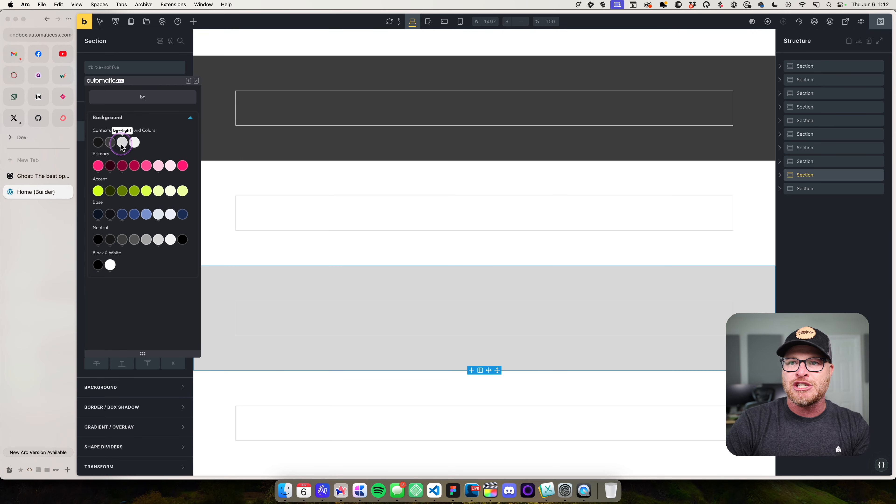
pyautogui.click(122, 143)
# Apply the ultra-dark contextual background class to the tenth and last section.
pyautogui.click(222, 378)
pyautogui.click(120, 67)
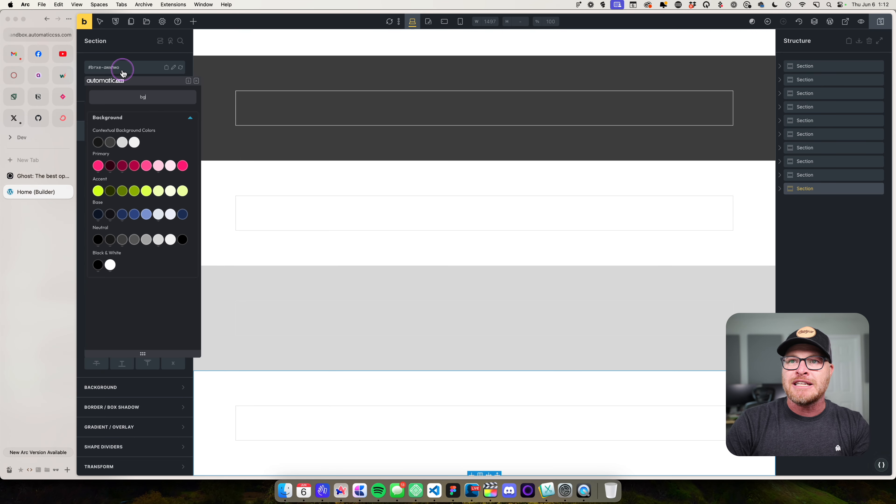
pyautogui.click(98, 143)
# Save the page and open it on the front end to review the section backgrounds from top to bottom.
pyautogui.click(326, 324)
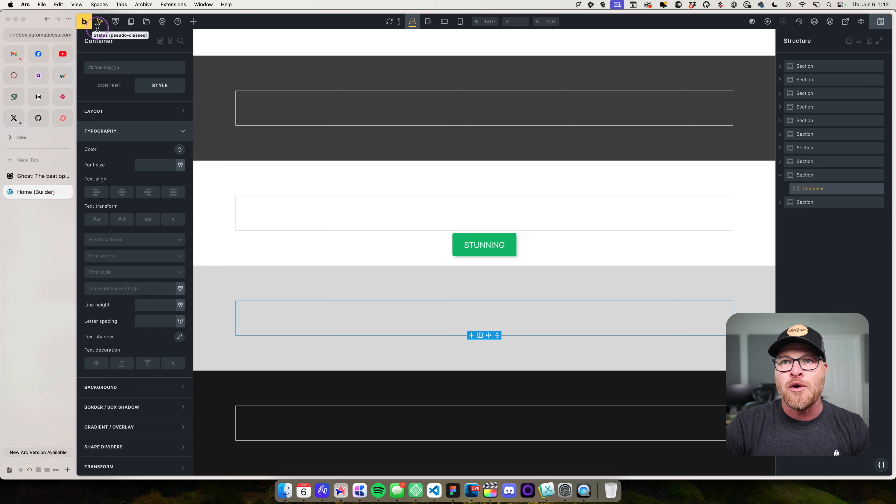
pyautogui.click(85, 22)
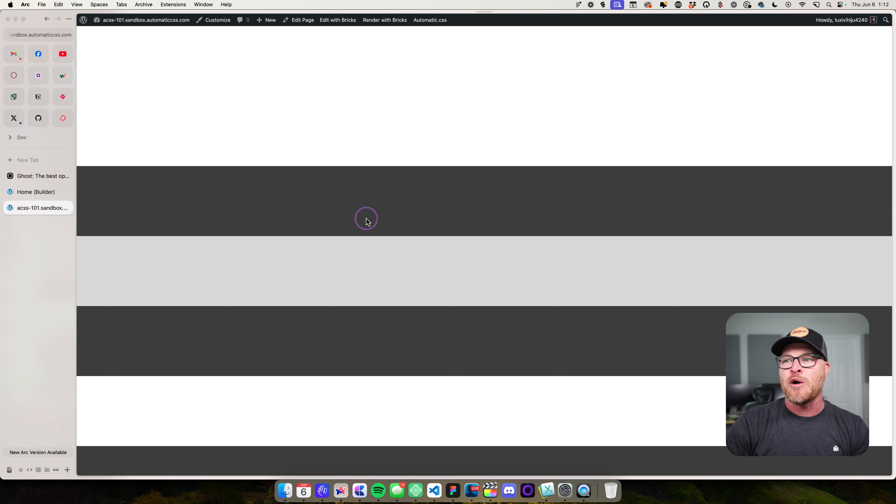
pyautogui.scroll(-7, 366, 220)
pyautogui.scroll(3, 366, 220)
pyautogui.scroll(5, 366, 220)
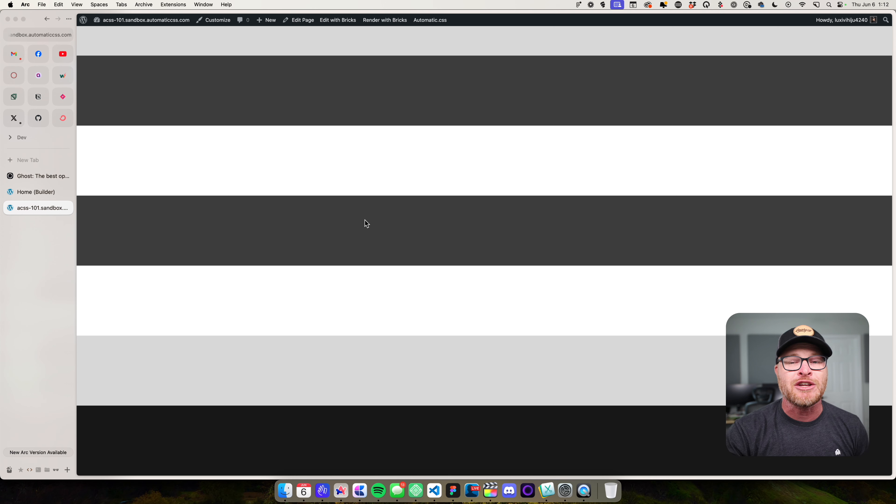
# Open the Automatic.css background color assignments on the front end and review the website, dark and light variants.
pyautogui.click(427, 20)
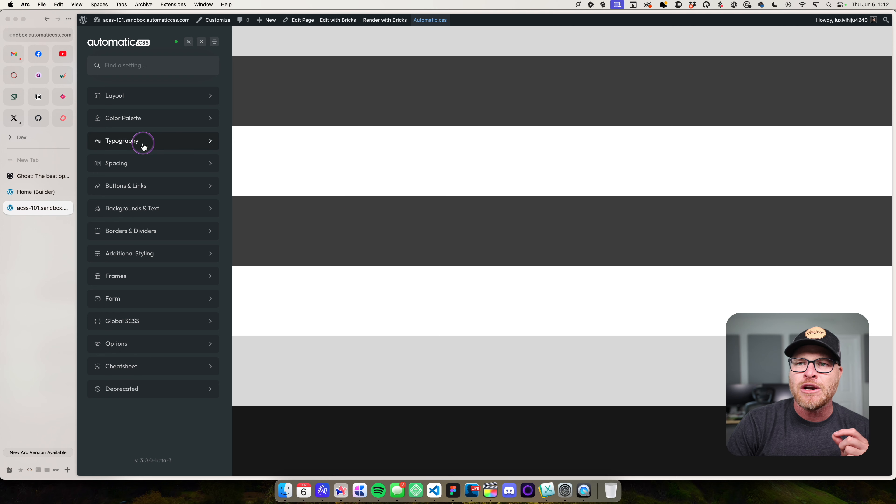
pyautogui.click(140, 209)
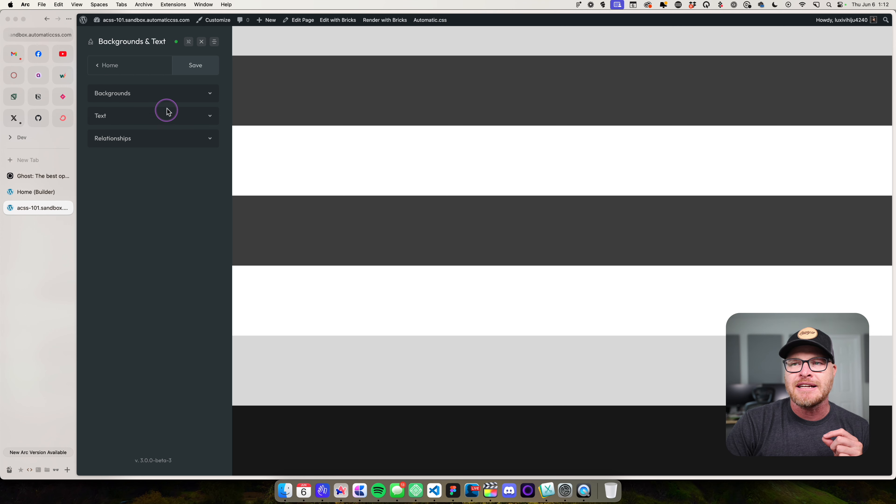
pyautogui.click(166, 94)
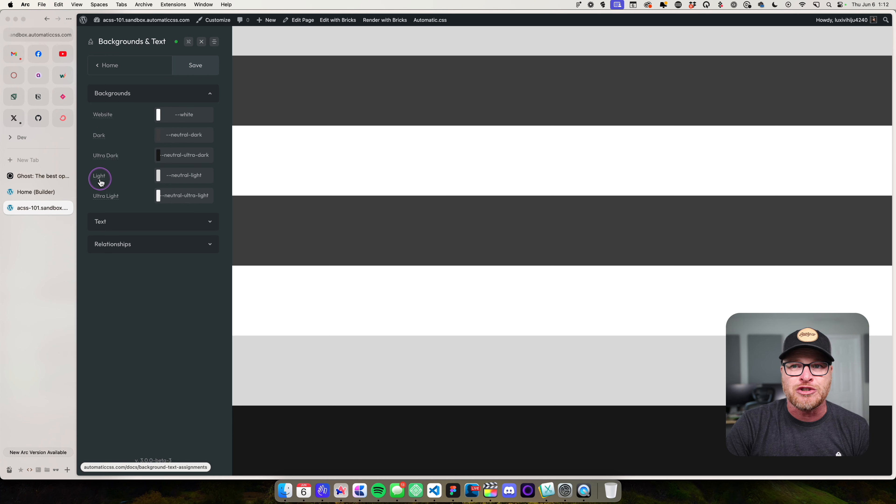
pyautogui.moveTo(103, 196)
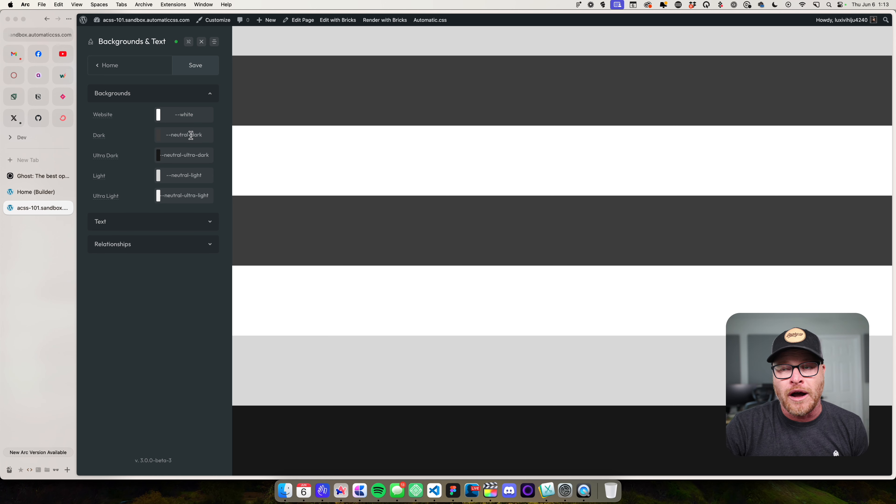
# Set the Dark background assignment to --base.
pyautogui.doubleClick(176, 135)
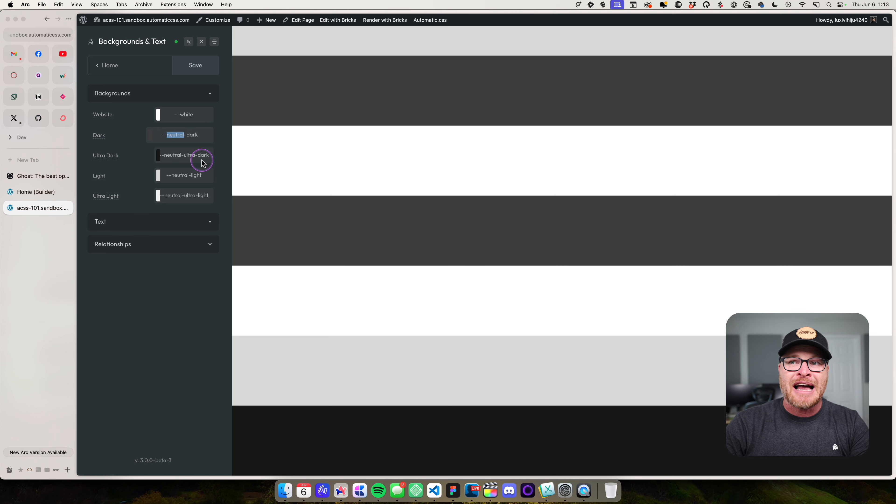
pyautogui.write('base')
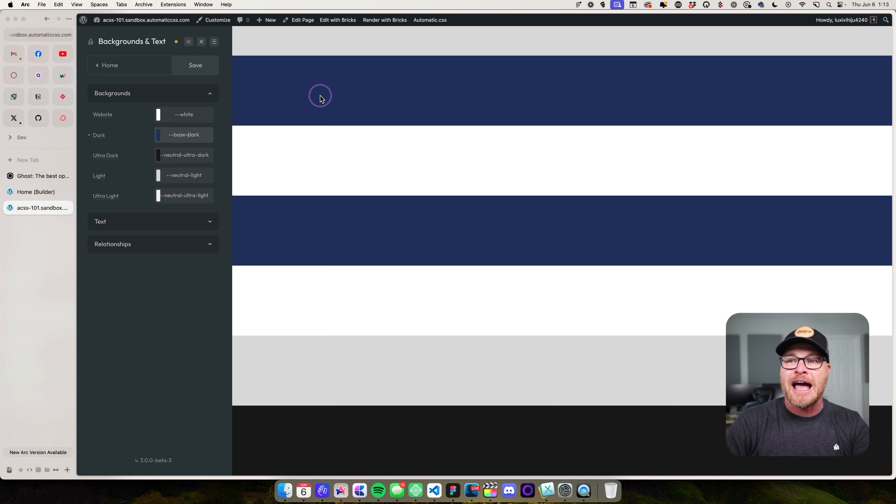
pyautogui.press('BackSpace')
pyautogui.press('BackSpace')
pyautogui.press('BackSpace')
pyautogui.press('BackSpace')
pyautogui.press('BackSpace')
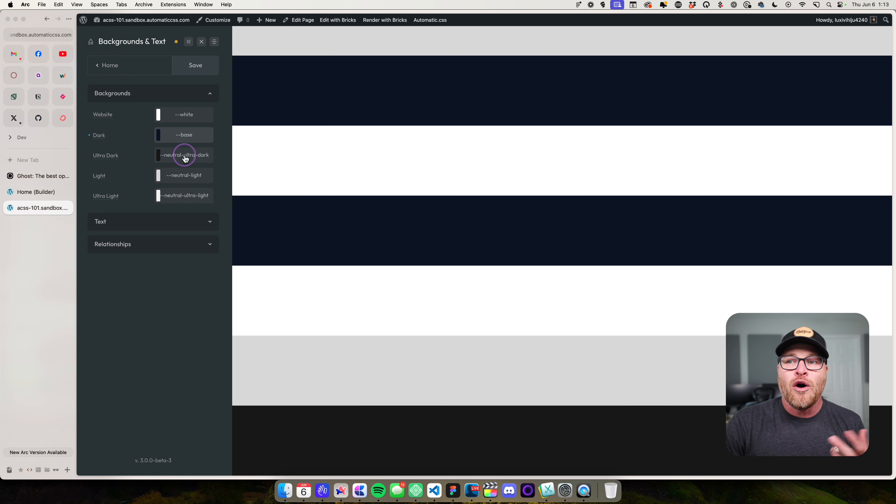
# Assign base colors to the remaining backgrounds: Ultra Dark to --base-ultra-dark, Light to --base-light and Ultra Light to --base-ultra-light.
pyautogui.doubleClick(175, 155)
pyautogui.write('base')
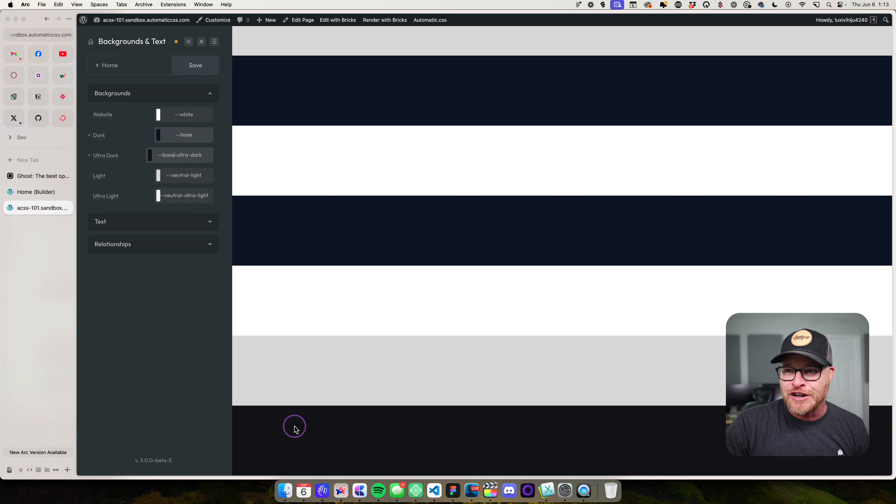
pyautogui.doubleClick(176, 175)
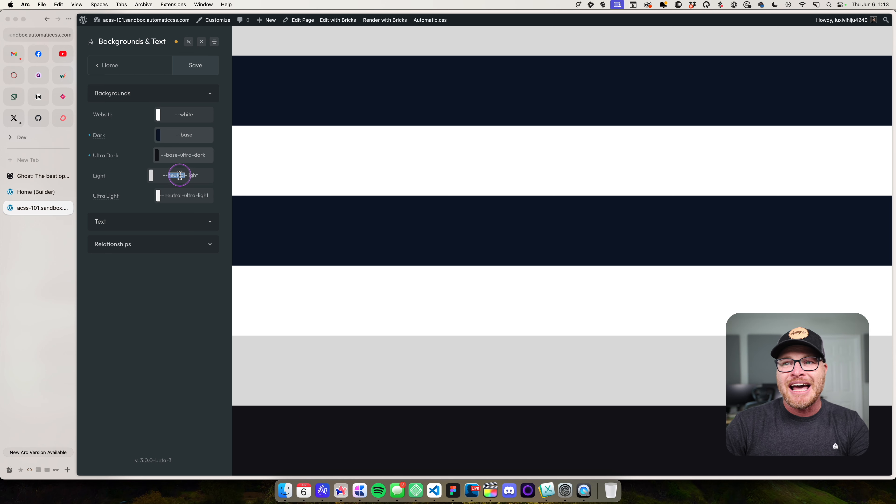
pyautogui.write('base')
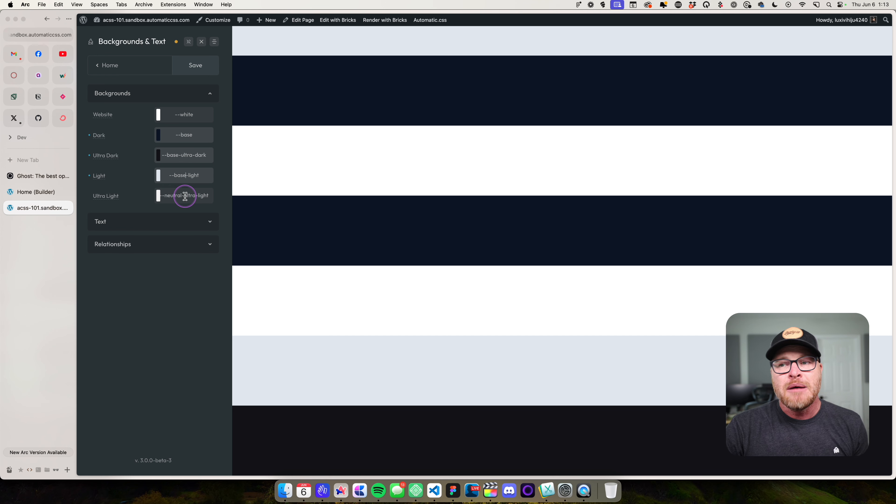
pyautogui.doubleClick(172, 195)
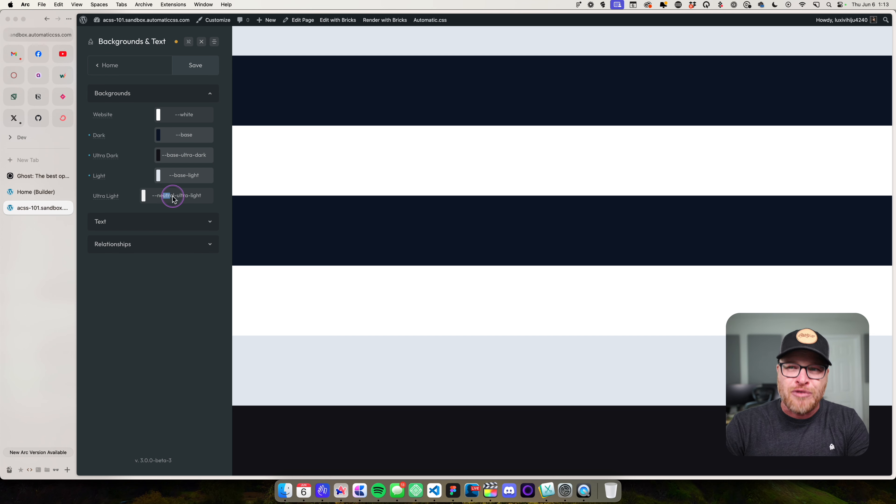
pyautogui.write('base')
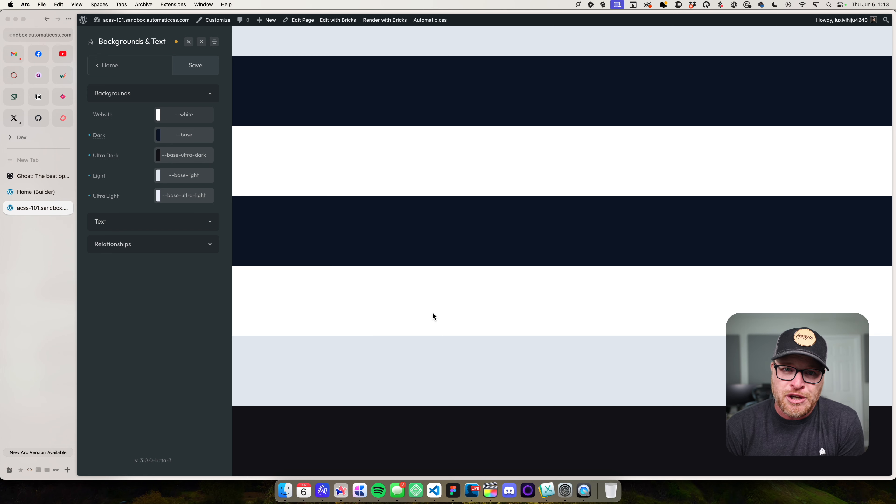
# Set the Ultra Dark background assignment to --black.
pyautogui.click(176, 114)
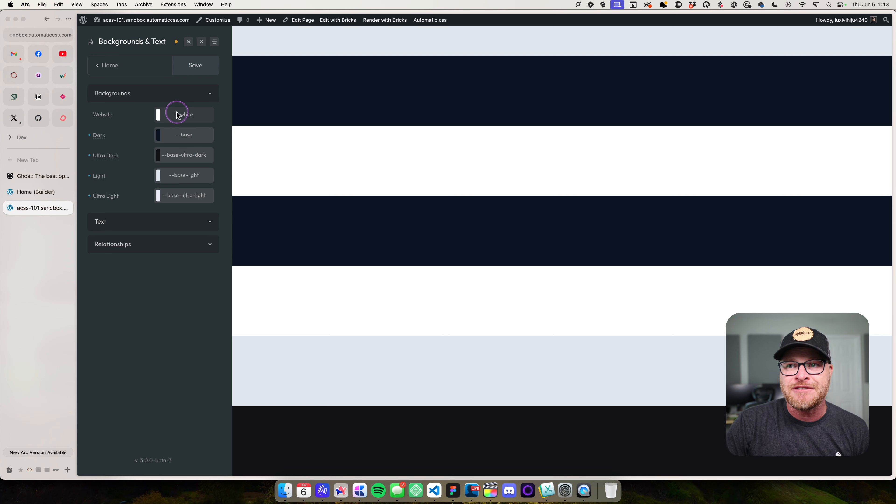
pyautogui.moveTo(108, 113)
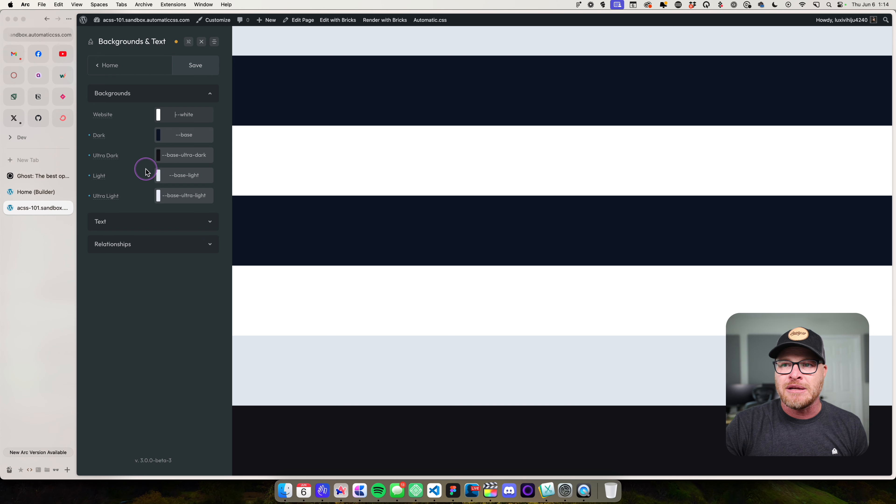
pyautogui.click(183, 154)
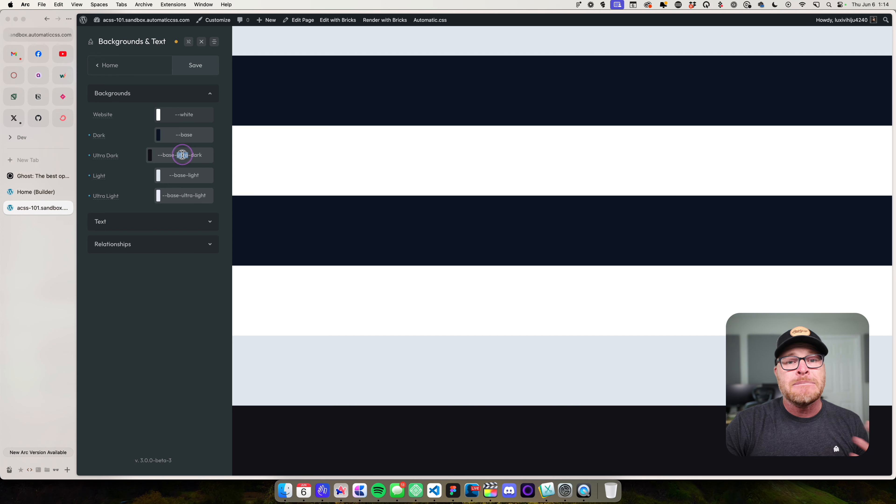
pyautogui.tripleClick(182, 154)
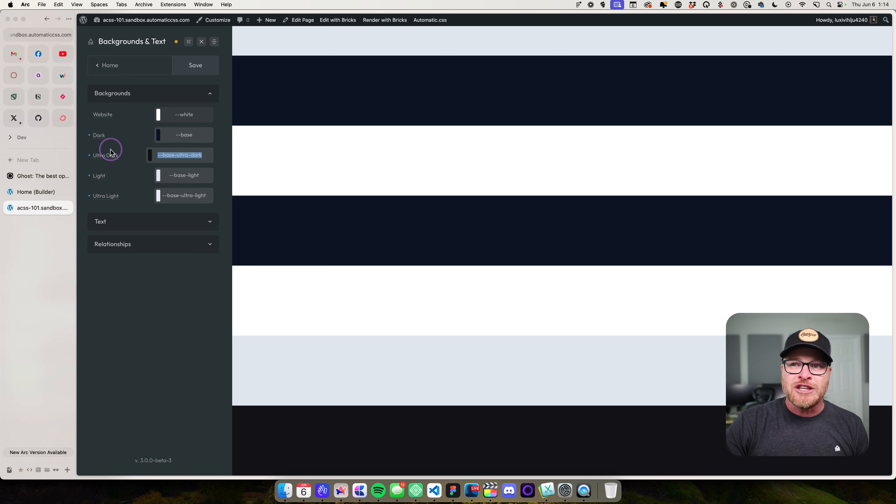
pyautogui.moveTo(108, 155)
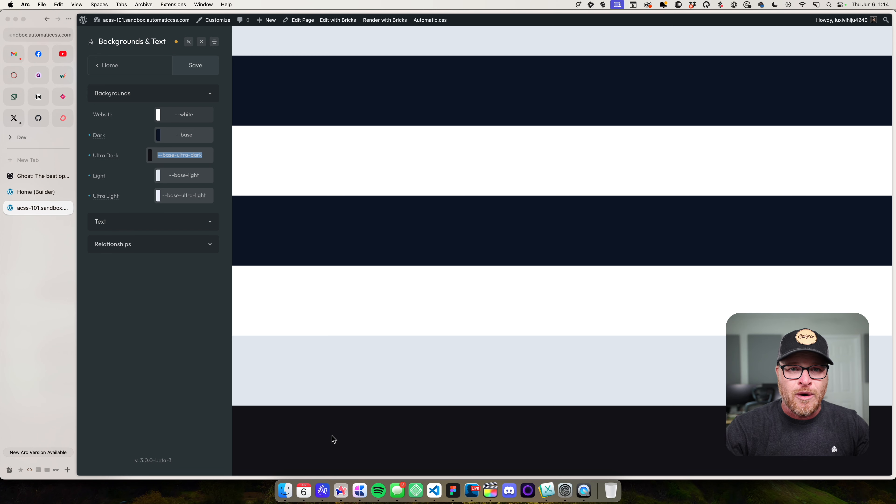
pyautogui.write('--black')
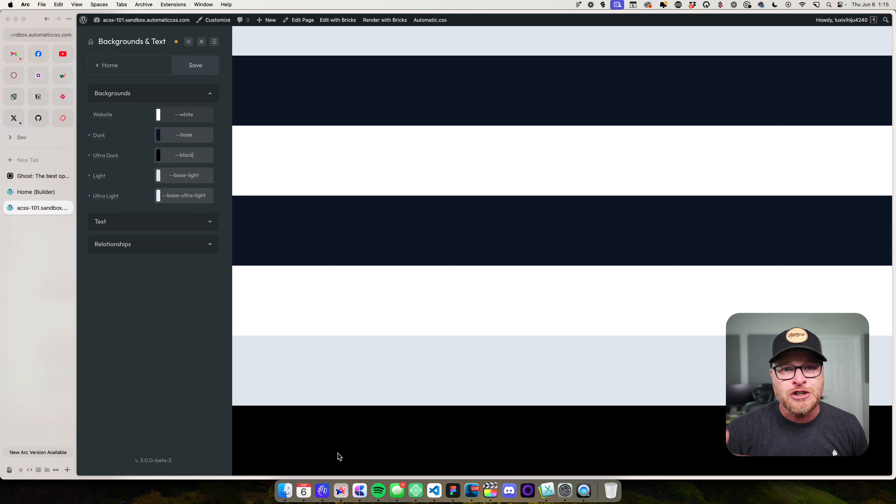
# Set the Ultra Dark background assignment to --base-ultra-dark and save the Automatic.css settings.
pyautogui.click(241, 291)
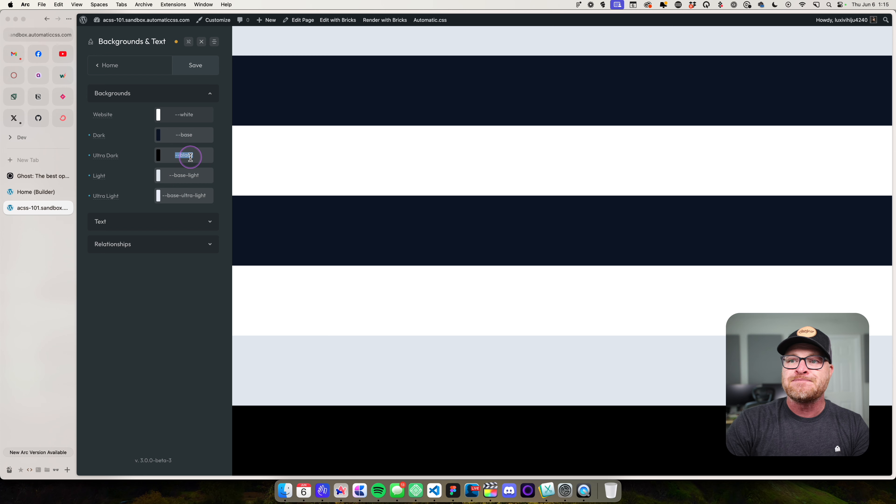
pyautogui.write('--base-ultra-d')
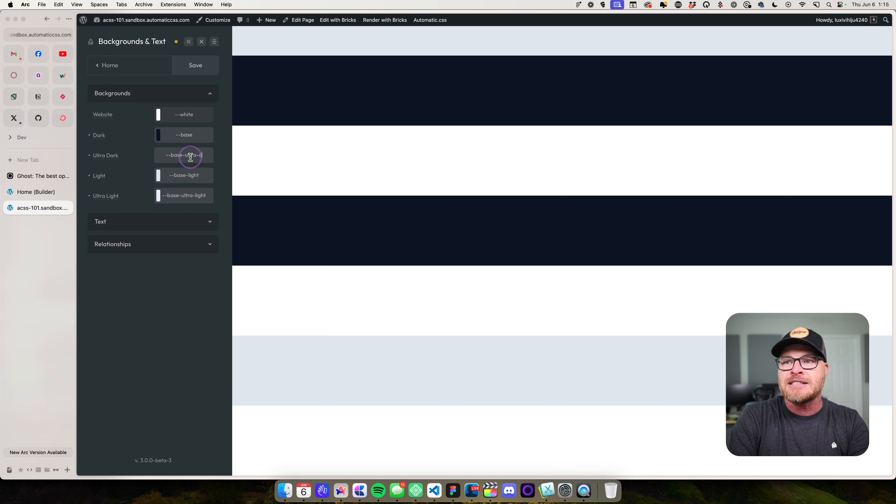
pyautogui.write('ark')
pyautogui.click(198, 66)
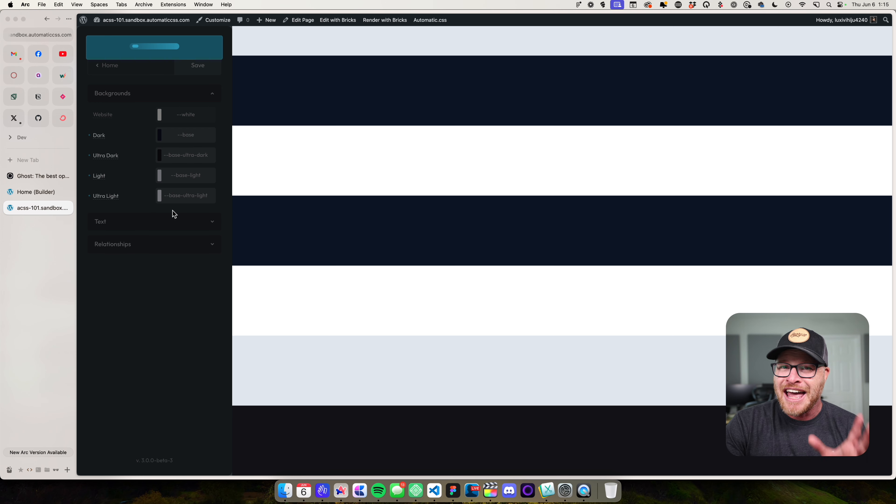
pyautogui.click(173, 212)
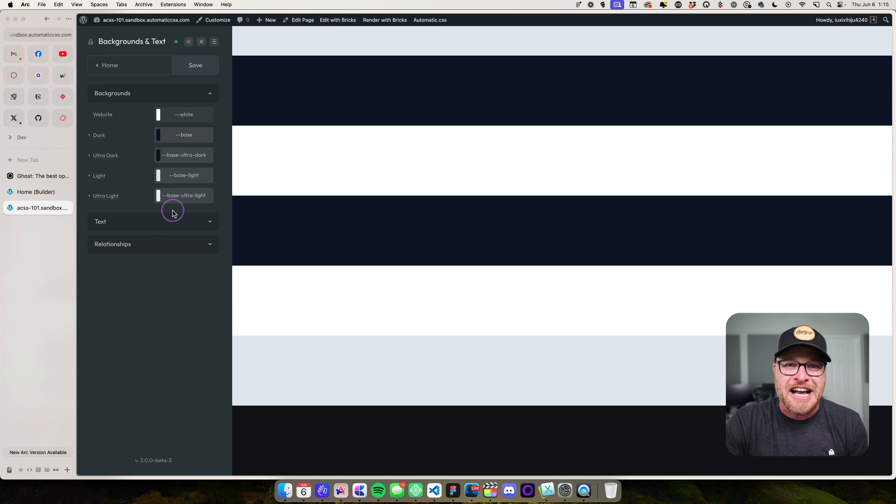
# Switch to the Home builder page and add a Heading element to the first section's container.
pyautogui.click(36, 191)
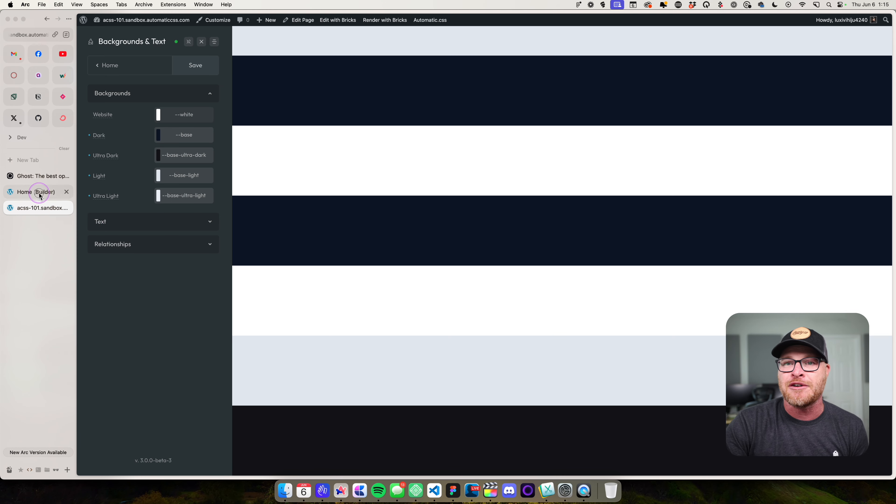
pyautogui.scroll(5, 384, 198)
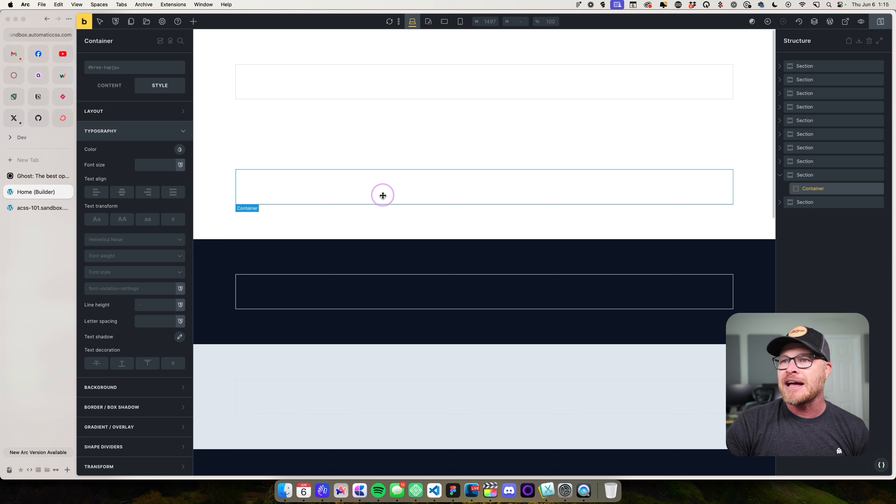
pyautogui.click(388, 96)
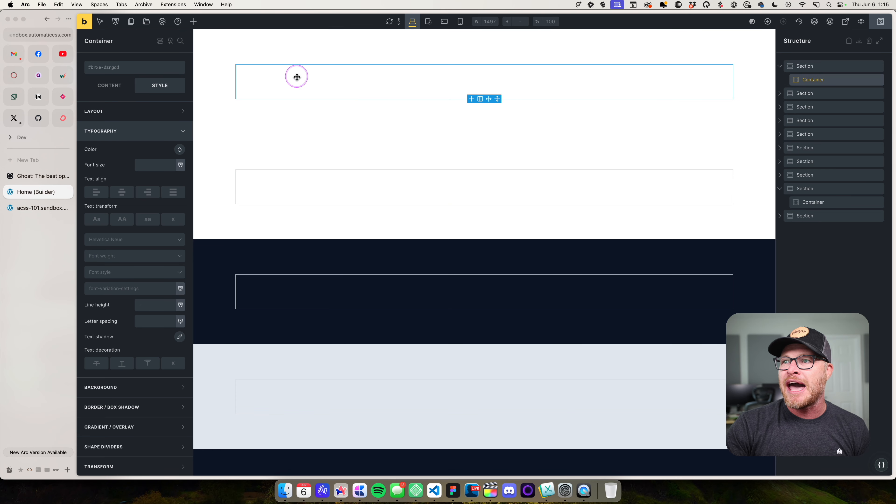
pyautogui.click(193, 22)
pyautogui.write('head')
pyautogui.press('Tab')
pyautogui.press('Return')
pyautogui.hotkey('shift', 'Tab')
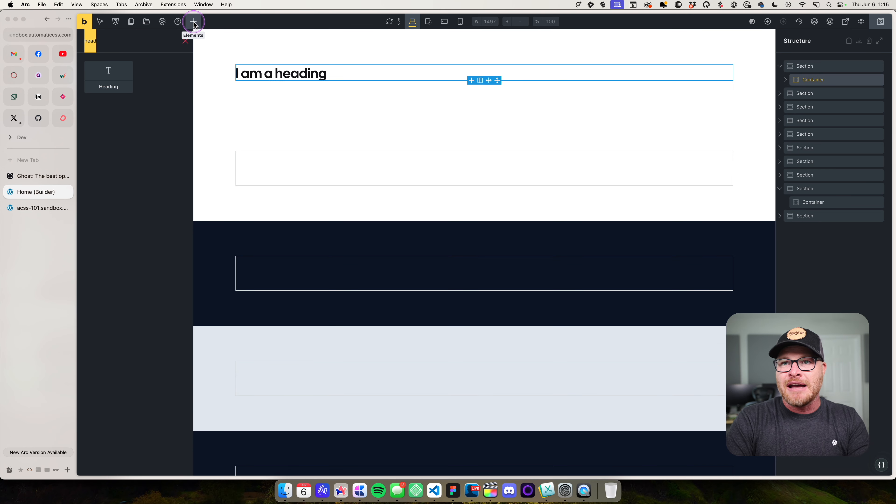
# Add a Basic Text element below the heading and open the Automatic.css Backgrounds & Text settings.
pyautogui.write('text')
pyautogui.press('Tab')
pyautogui.press('Return')
pyautogui.click(881, 25)
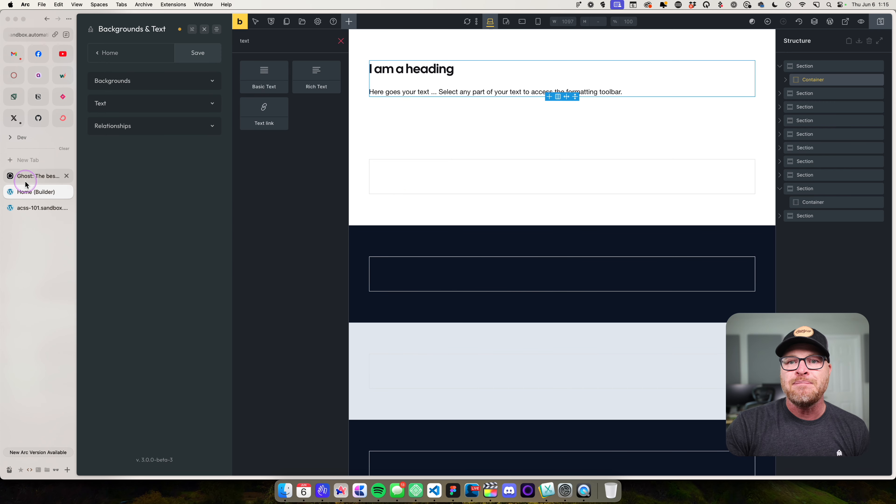
# Examine the text color of the hero heading on the Ghost homepage.
pyautogui.click(28, 175)
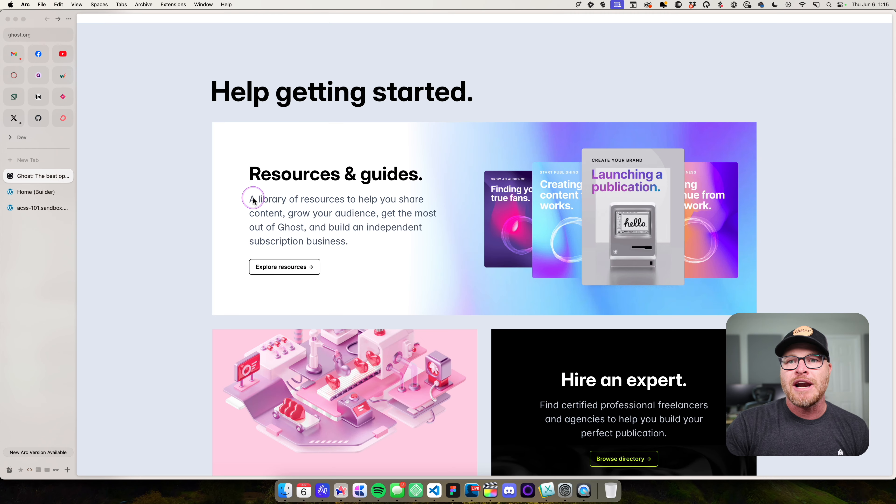
pyautogui.scroll(20, 336, 141)
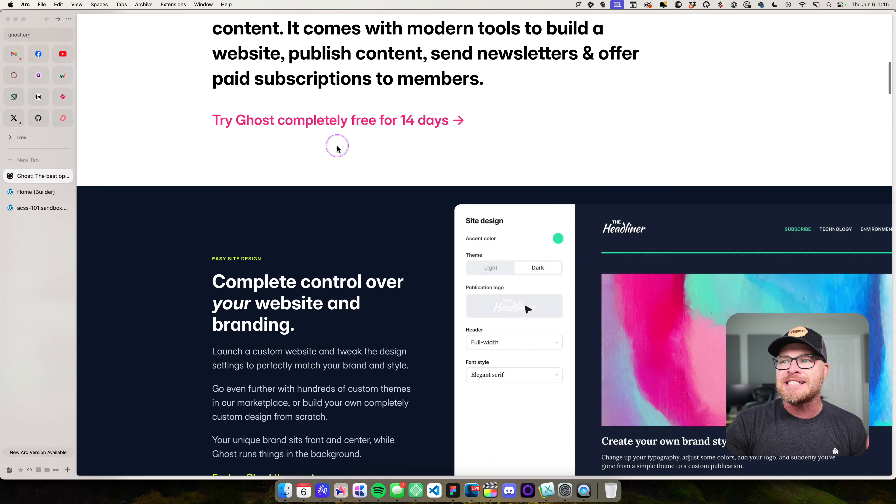
pyautogui.scroll(8, 337, 148)
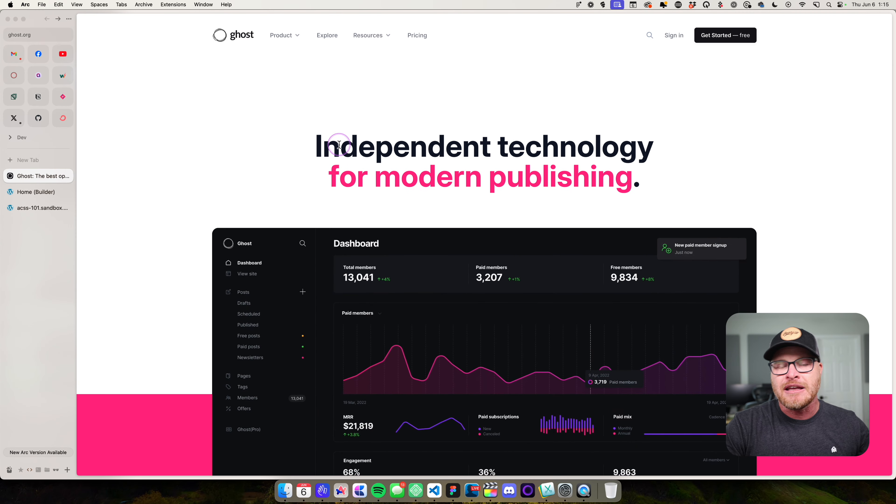
pyautogui.moveTo(300, 144)
pyautogui.mouseDown()
pyautogui.moveTo(636, 145)
pyautogui.moveTo(664, 169)
pyautogui.moveTo(668, 155)
pyautogui.moveTo(311, 144)
pyautogui.mouseUp()
pyautogui.click(311, 144)
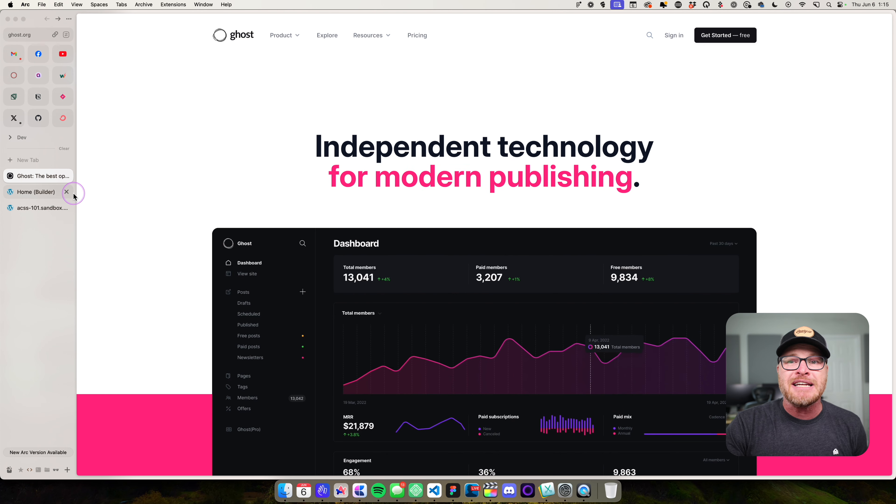
# Open the Automatic.css text color assignments in the builder and review the Default Text Color and Dark values.
pyautogui.click(35, 192)
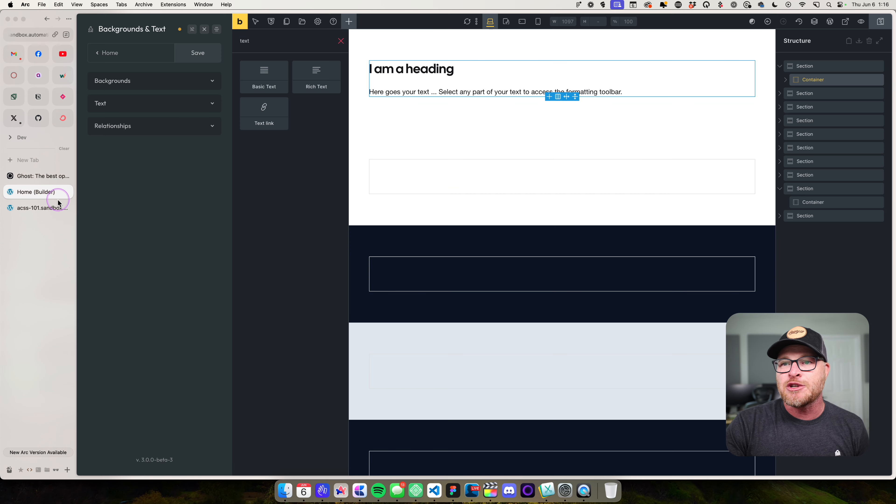
pyautogui.click(147, 111)
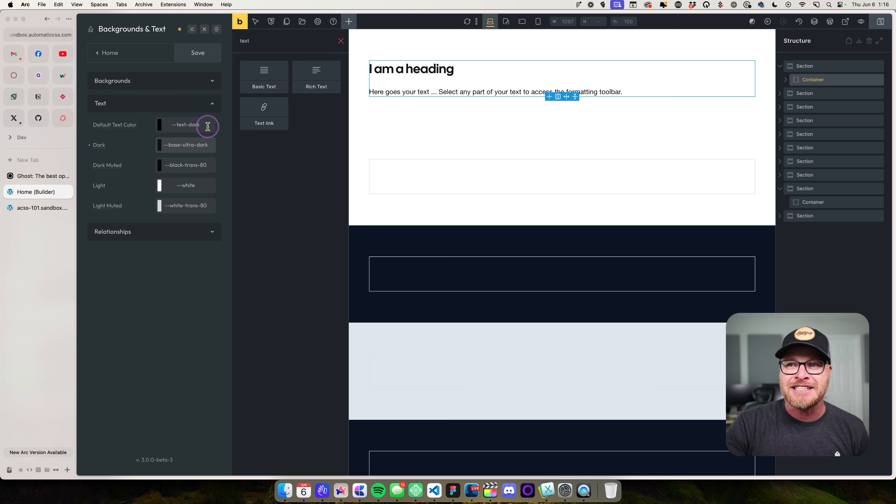
pyautogui.moveTo(208, 126); pyautogui.dragTo(167, 125)
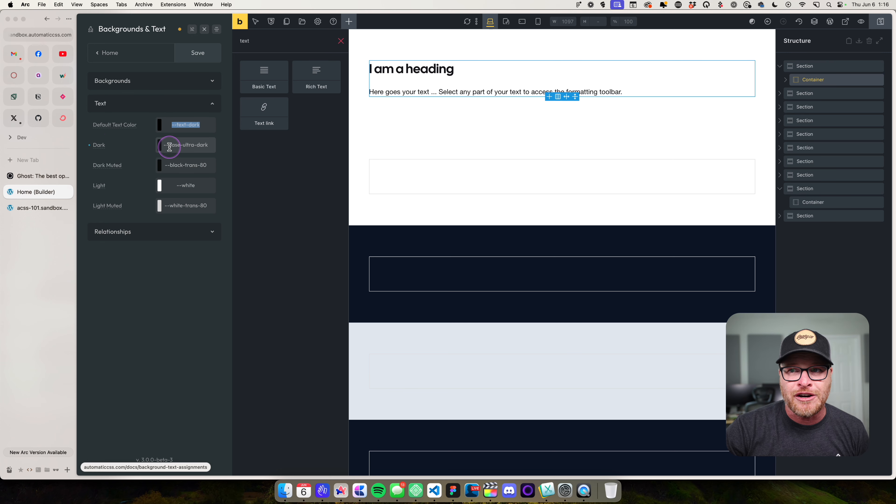
pyautogui.moveTo(169, 147); pyautogui.dragTo(214, 147)
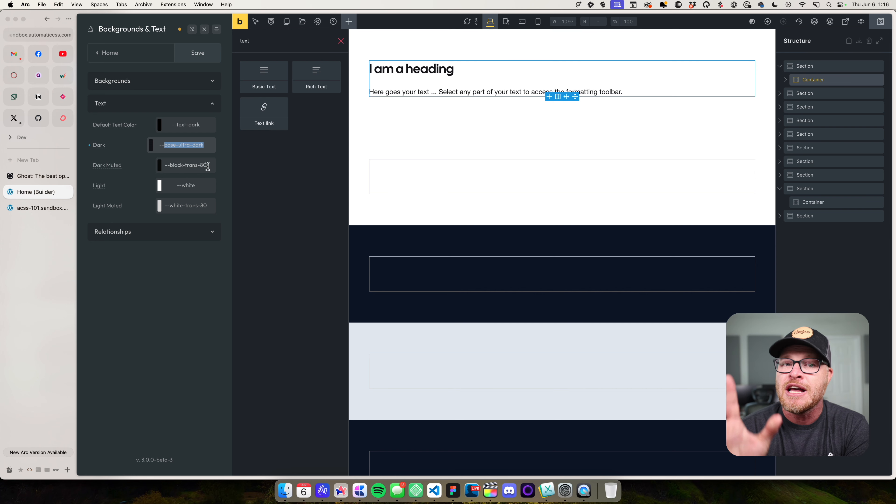
# Compare the text colors of the Ghost homepage's hero heading and the intro paragraph below it.
pyautogui.click(36, 176)
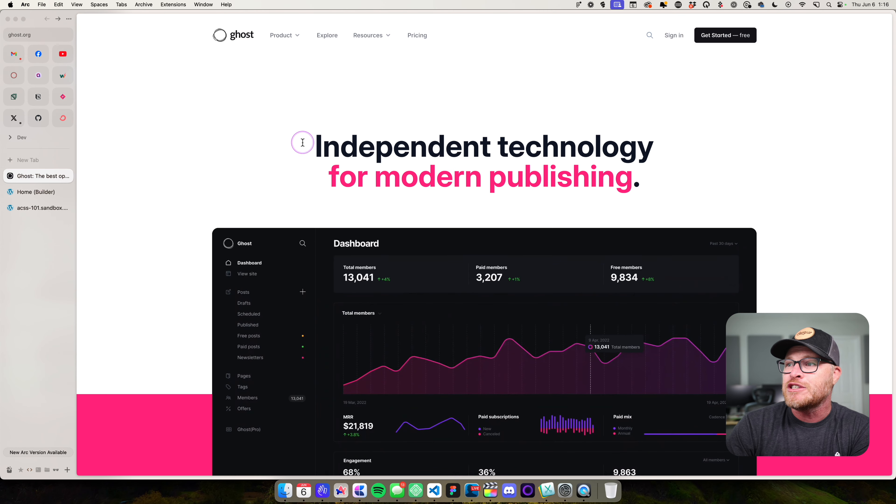
pyautogui.moveTo(344, 175); pyautogui.dragTo(633, 358)
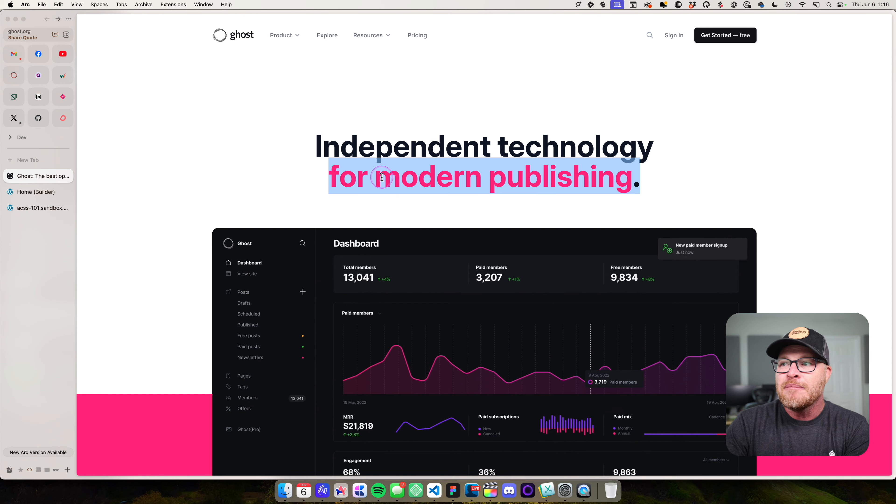
pyautogui.click(380, 148)
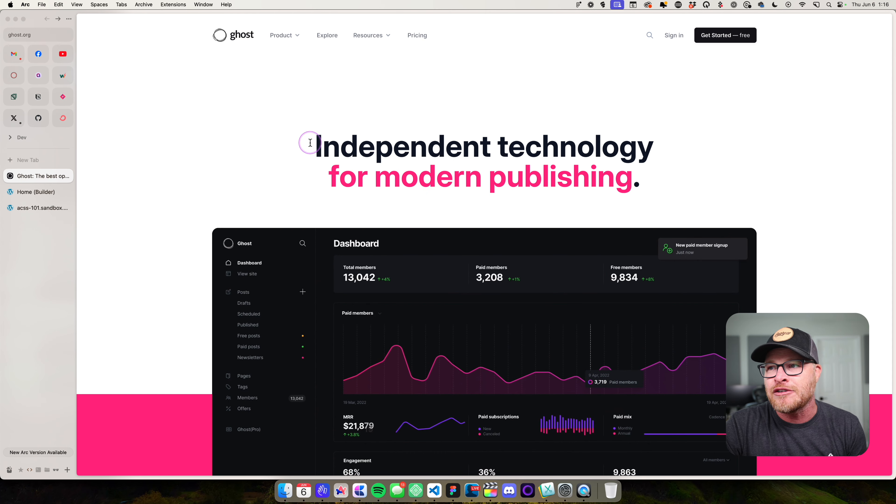
pyautogui.moveTo(304, 143); pyautogui.dragTo(672, 152)
pyautogui.scroll(-5, 674, 159)
pyautogui.scroll(-7, 674, 159)
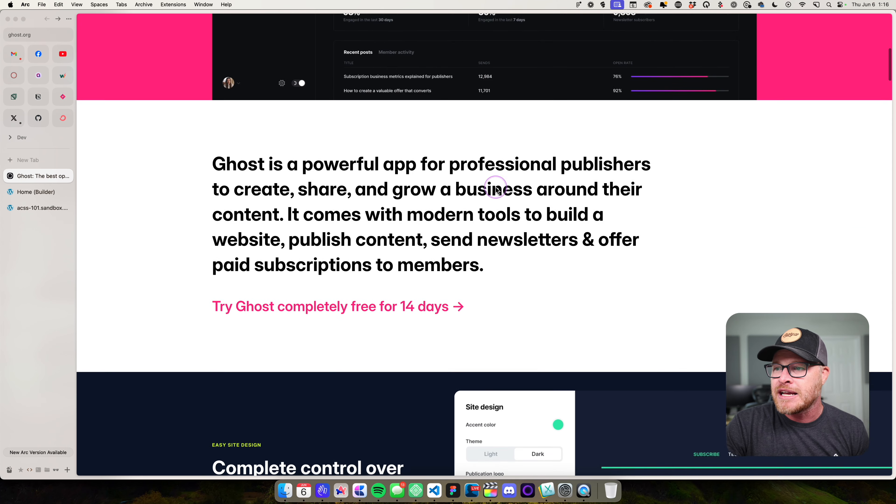
pyautogui.moveTo(200, 152); pyautogui.dragTo(460, 252)
# Inspect the accent label, heading and description colors in Ghost's "Publish by web & email newsletter" section.
pyautogui.scroll(-10, 460, 252)
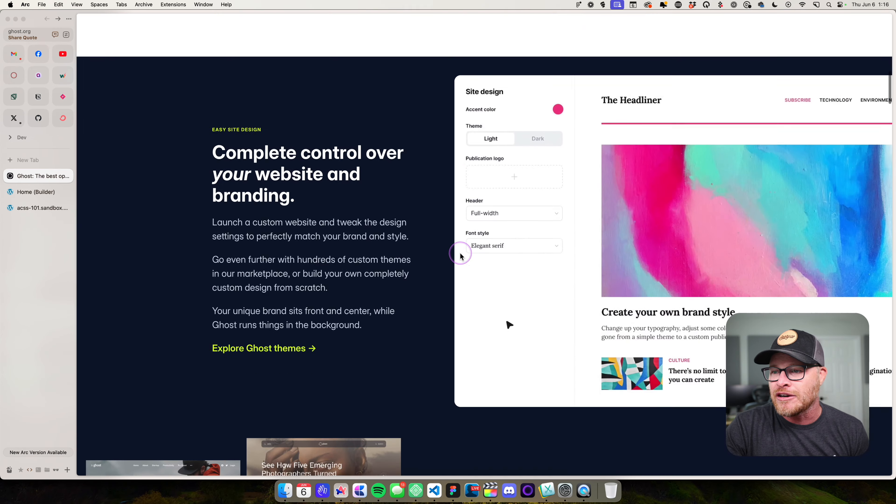
pyautogui.scroll(4, 460, 254)
pyautogui.scroll(-12, 303, 287)
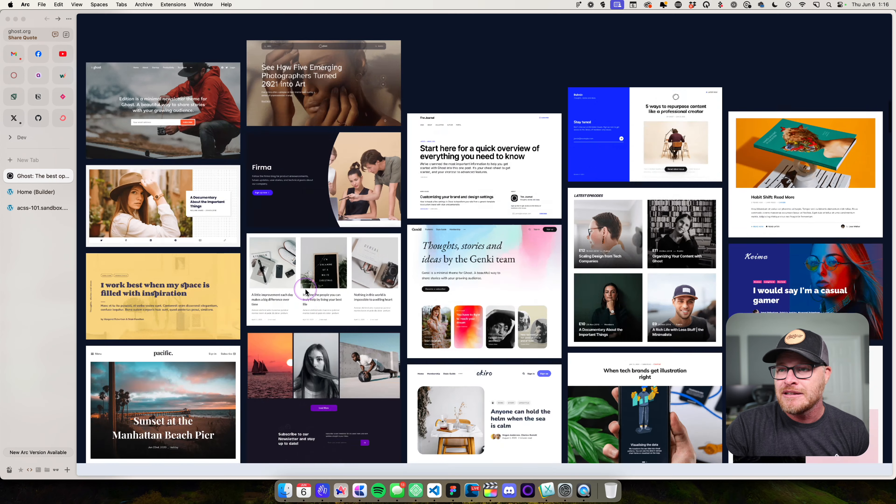
pyautogui.moveTo(197, 140); pyautogui.dragTo(552, 202)
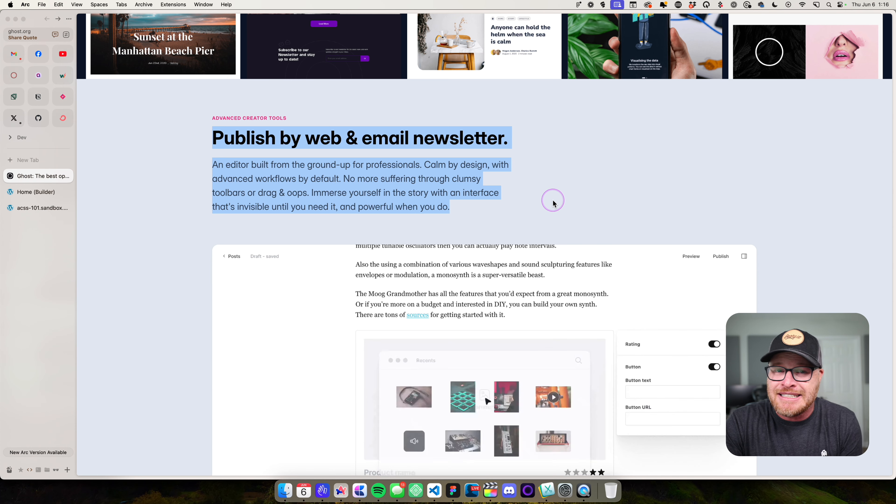
pyautogui.scroll(-5, 366, 180)
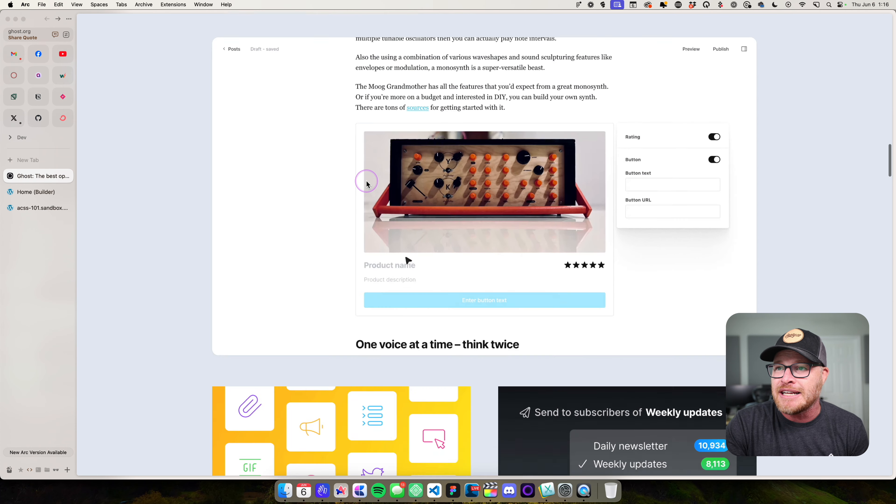
pyautogui.scroll(8, 366, 181)
pyautogui.moveTo(211, 204); pyautogui.dragTo(324, 209)
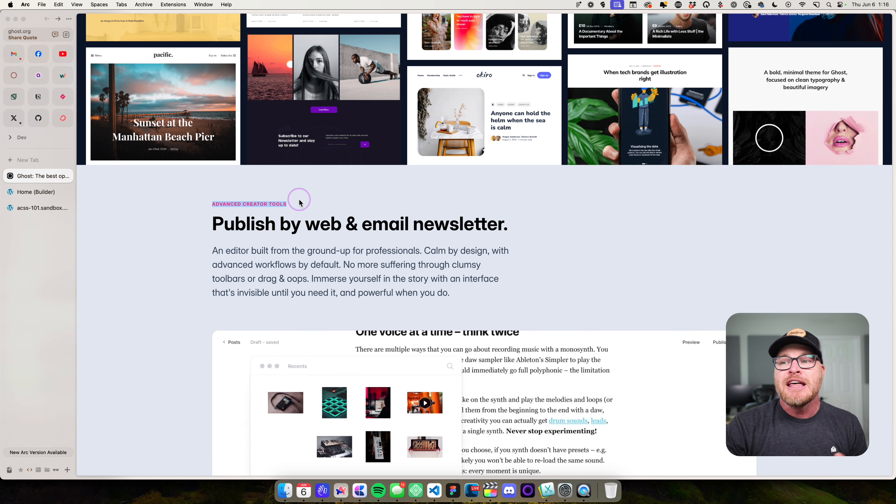
pyautogui.click(287, 207)
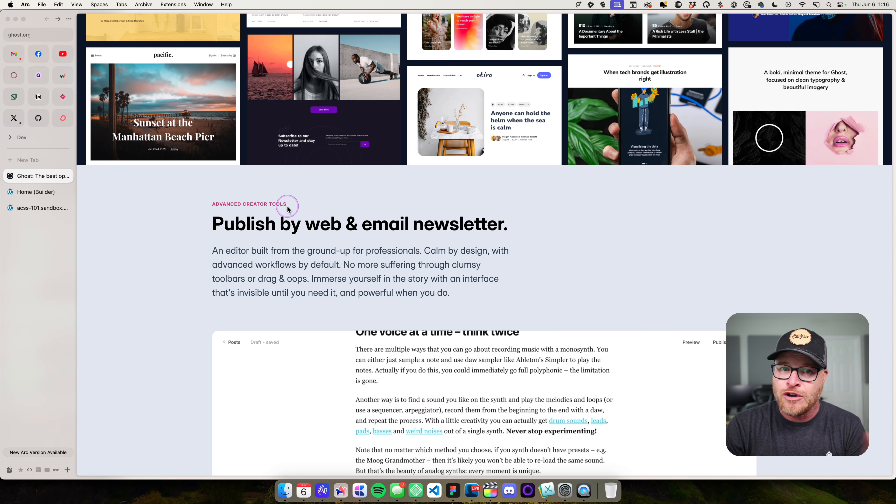
# Examine heading and body text colors in Ghost's remaining light, dark and white sections through "Offers & promotions".
pyautogui.scroll(-15, 370, 222)
pyautogui.click(280, 205)
pyautogui.scroll(-1, 279, 205)
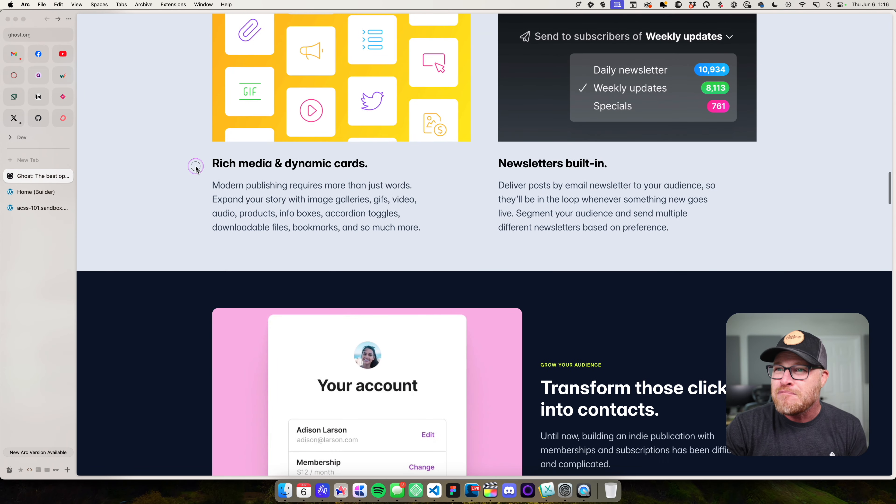
pyautogui.moveTo(192, 166); pyautogui.dragTo(620, 231)
pyautogui.scroll(-9, 620, 235)
pyautogui.scroll(-3, 618, 235)
pyautogui.moveTo(541, 194); pyautogui.dragTo(627, 336)
pyautogui.scroll(-9, 628, 336)
pyautogui.moveTo(204, 120); pyautogui.dragTo(353, 244)
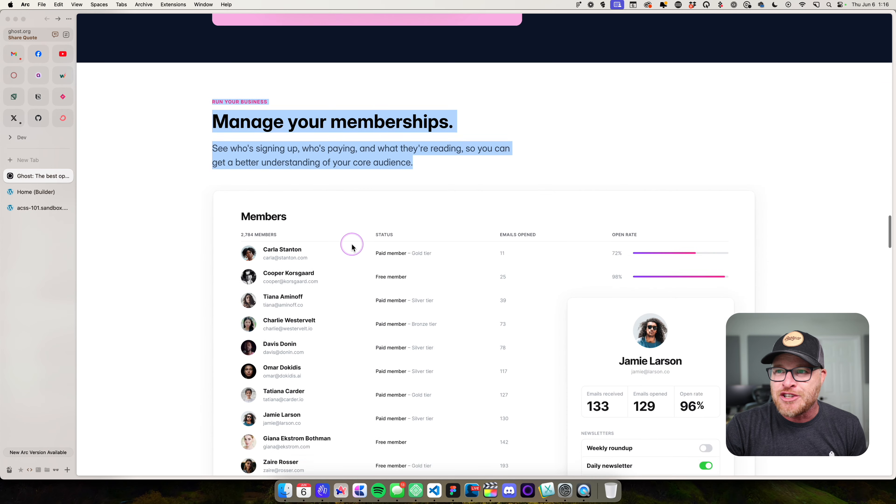
pyautogui.scroll(-12, 353, 244)
pyautogui.click(495, 160)
pyautogui.moveTo(495, 159); pyautogui.dragTo(607, 242)
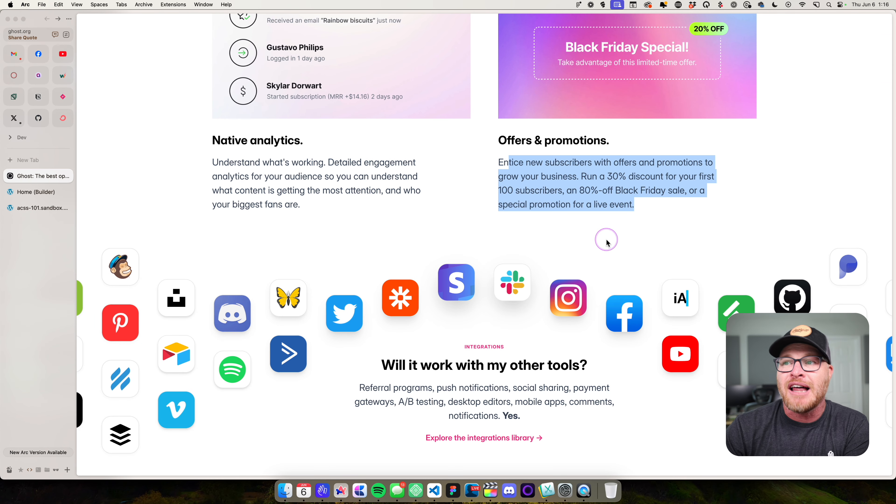
# Compare the "Native analytics" heading's color with that of its description text on the Ghost homepage.
pyautogui.moveTo(212, 141); pyautogui.dragTo(296, 143)
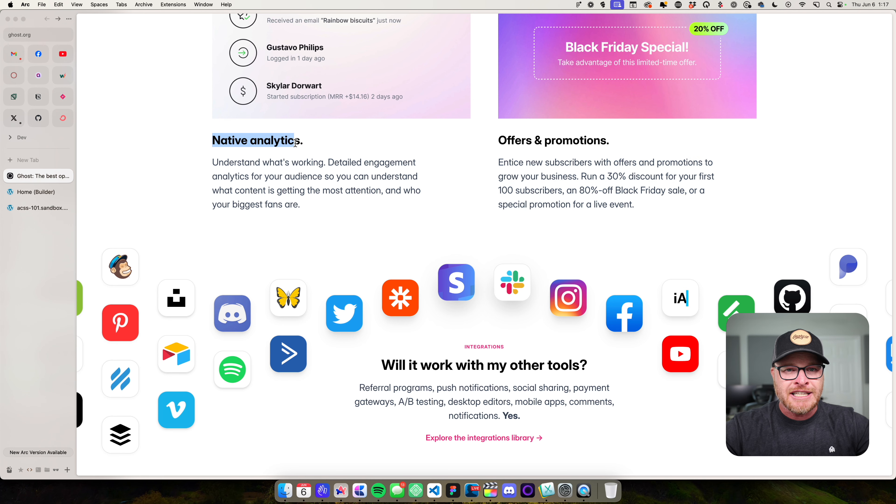
pyautogui.moveTo(234, 141); pyautogui.dragTo(294, 150)
pyautogui.click(270, 142)
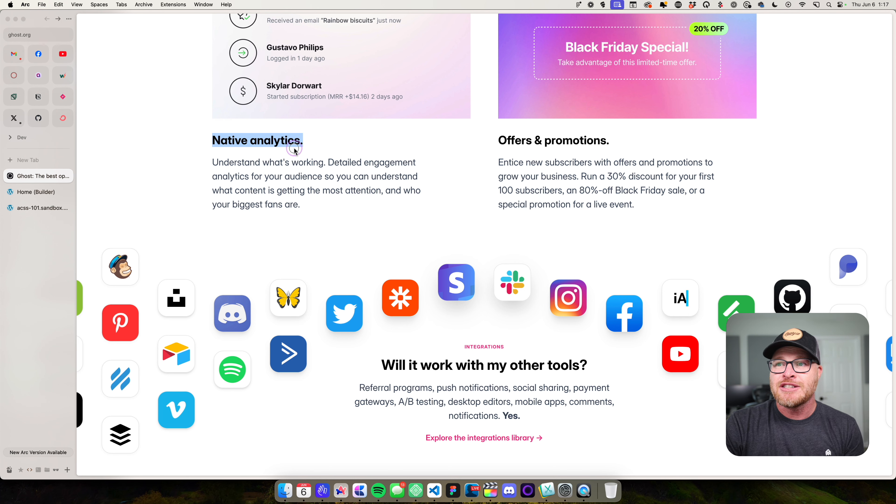
pyautogui.moveTo(219, 162); pyautogui.dragTo(266, 187)
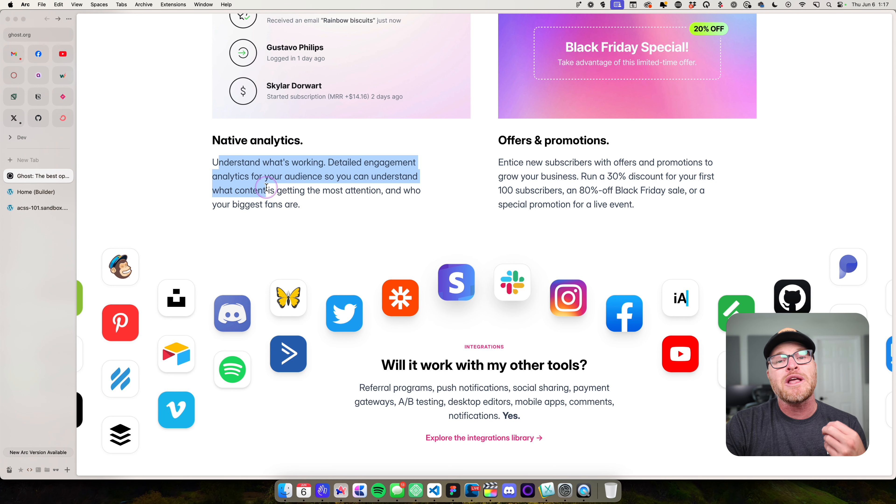
pyautogui.moveTo(230, 162); pyautogui.dragTo(285, 221)
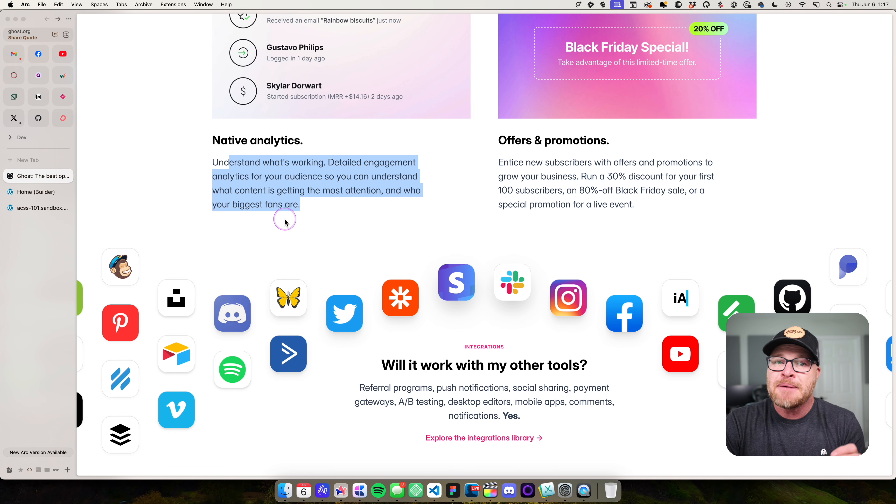
pyautogui.click(285, 222)
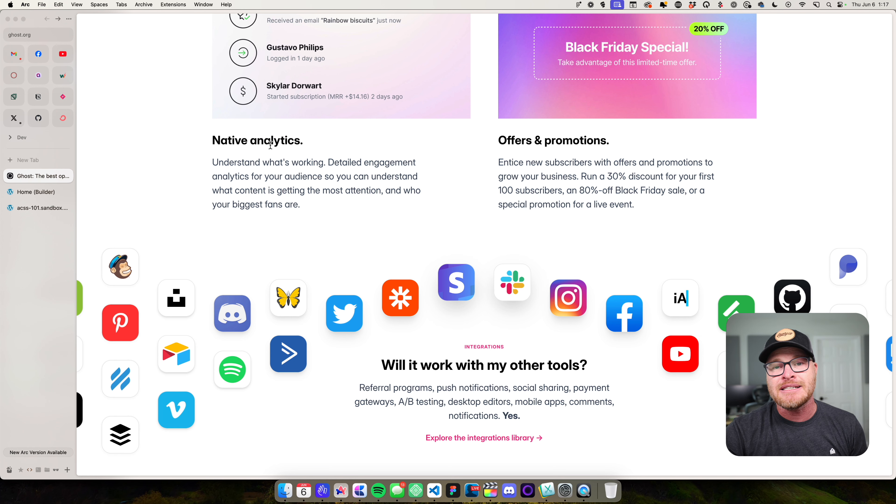
# Compare heading and body text colors in Ghost's "Native analytics" block and the dark "Transform those clicks into contacts" section.
pyautogui.click(292, 175)
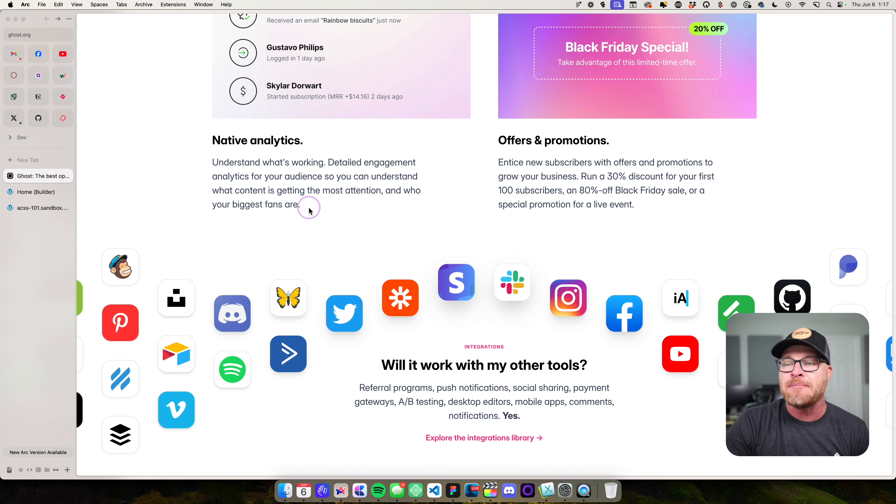
pyautogui.moveTo(207, 141); pyautogui.dragTo(318, 144)
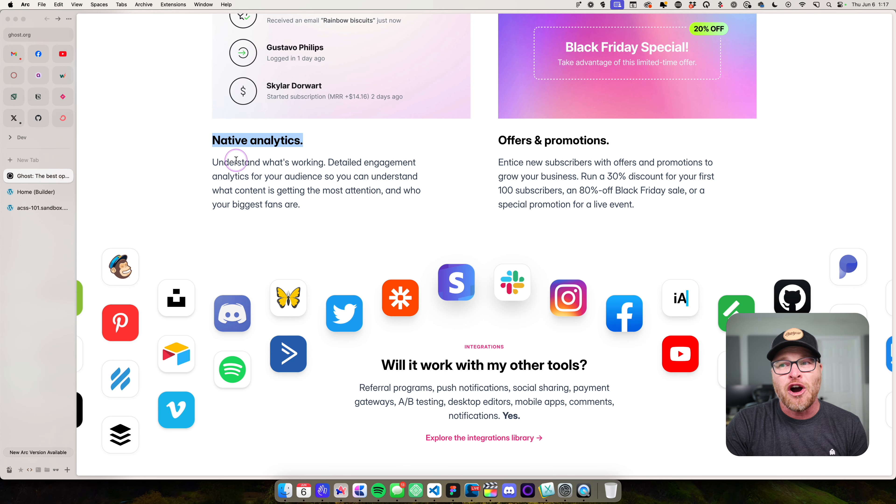
pyautogui.moveTo(212, 162); pyautogui.dragTo(300, 216)
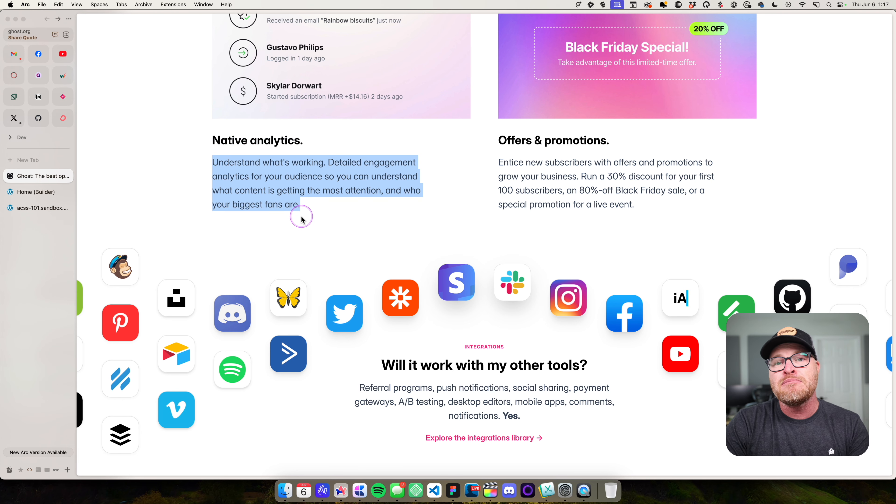
pyautogui.scroll(15, 301, 219)
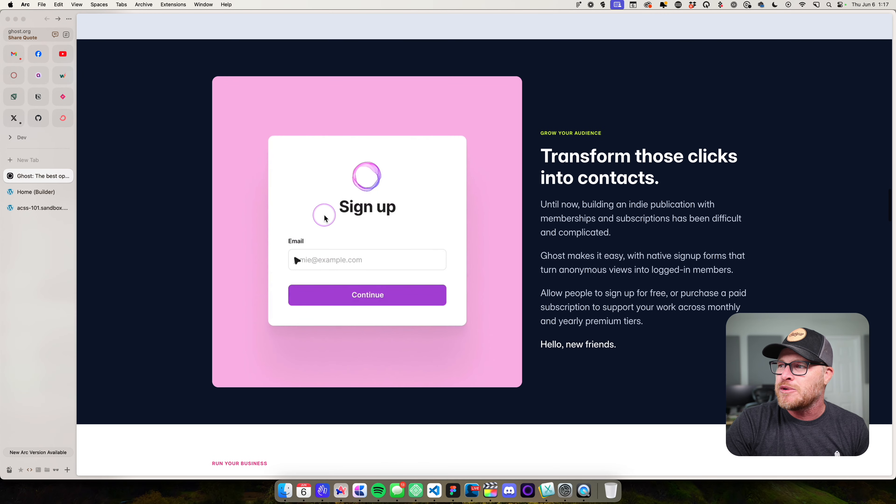
pyautogui.moveTo(540, 151); pyautogui.dragTo(660, 181)
pyautogui.moveTo(541, 201); pyautogui.dragTo(652, 324)
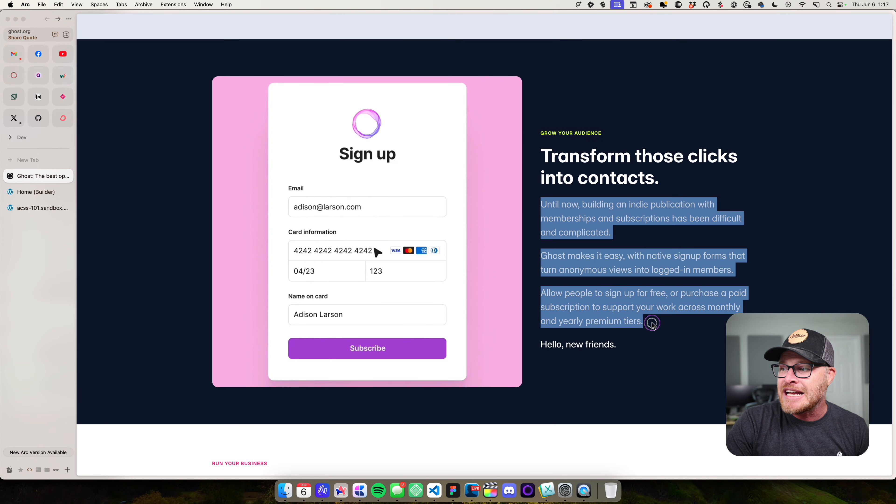
pyautogui.click(628, 230)
pyautogui.moveTo(541, 203); pyautogui.dragTo(618, 292)
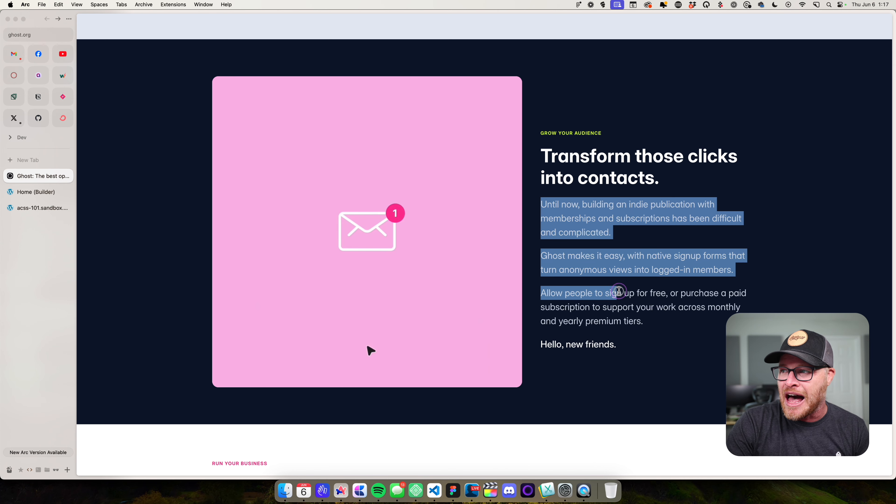
pyautogui.click(621, 291)
pyautogui.moveTo(557, 156); pyautogui.dragTo(652, 181)
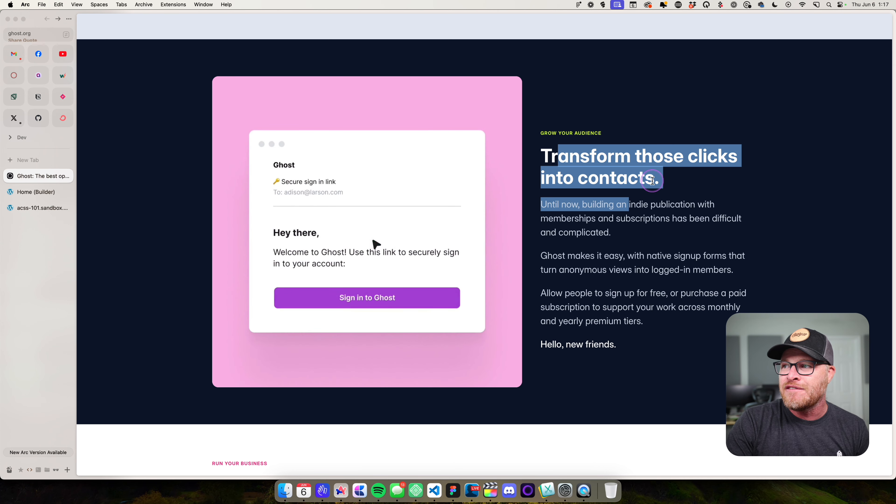
pyautogui.click(657, 179)
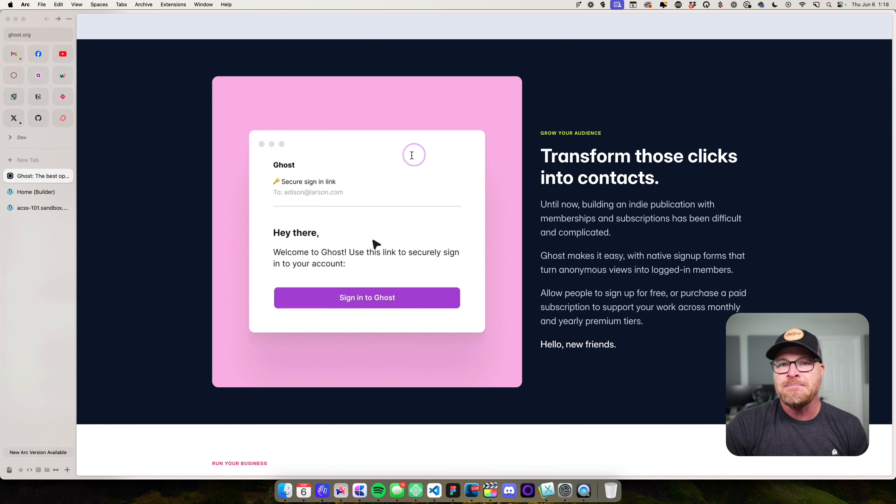
# Review the section backgrounds on the sandbox front-end page and return to the Home page builder.
pyautogui.click(46, 208)
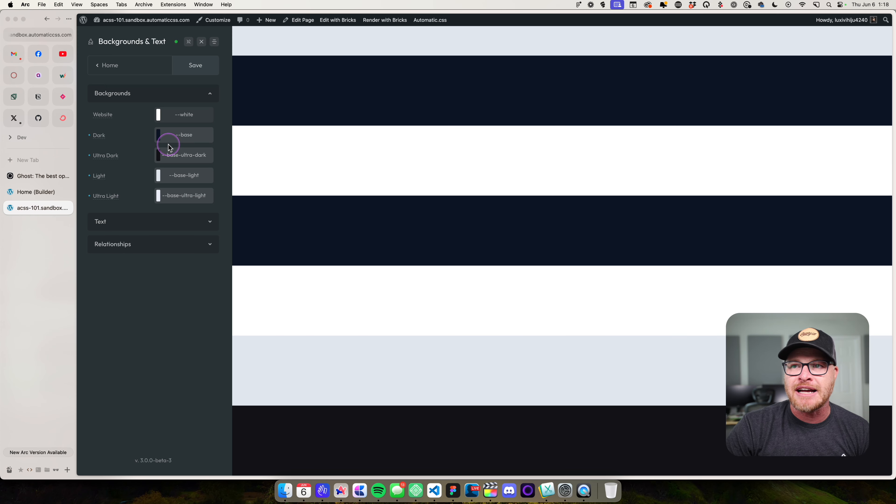
pyautogui.scroll(-5, 410, 194)
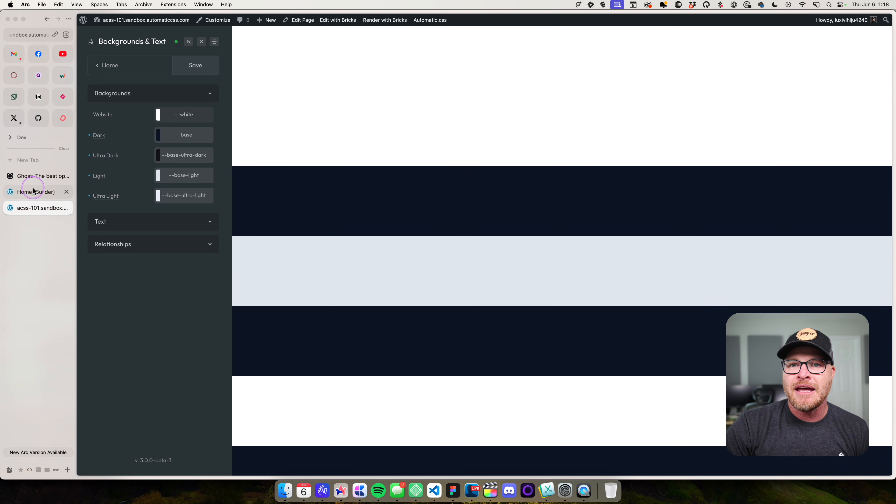
pyautogui.click(40, 192)
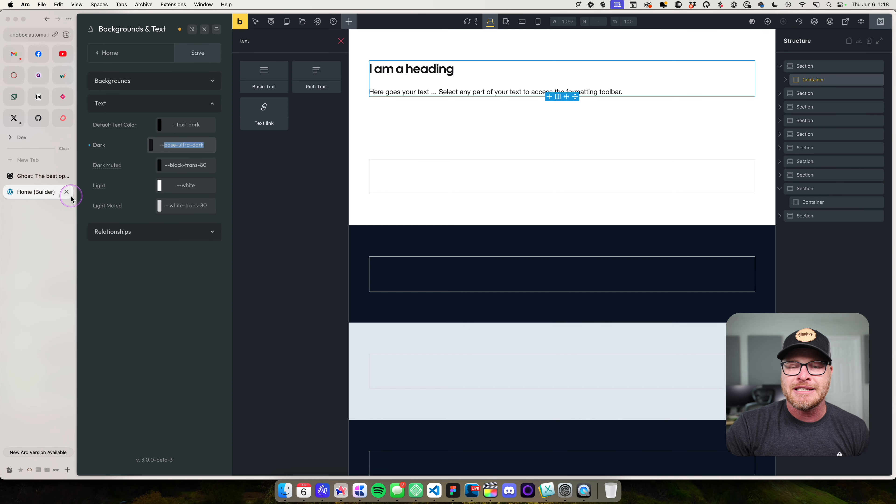
pyautogui.click(422, 75)
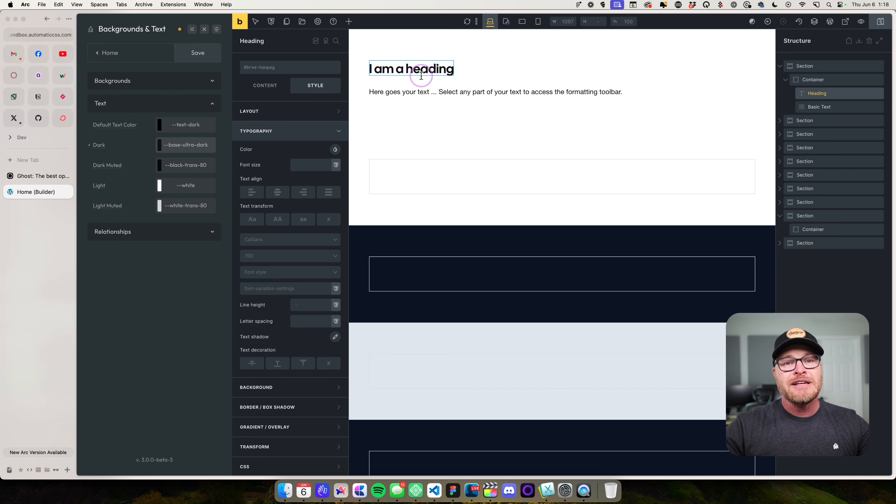
pyautogui.click(419, 92)
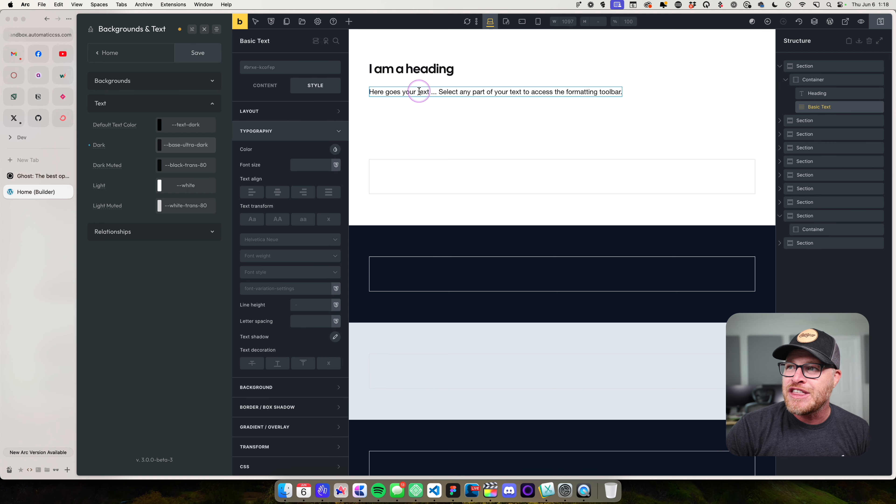
pyautogui.tripleClick(419, 92)
pyautogui.click(266, 86)
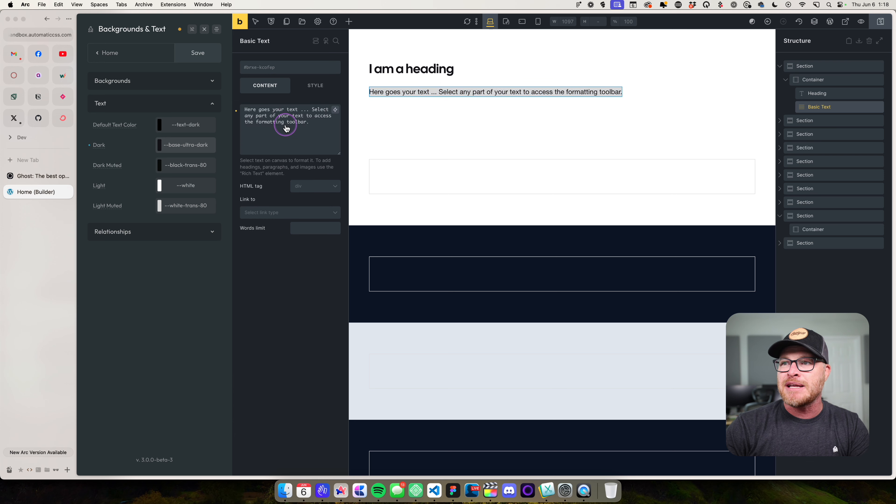
pyautogui.tripleClick(285, 124)
pyautogui.write('@ipsum-s')
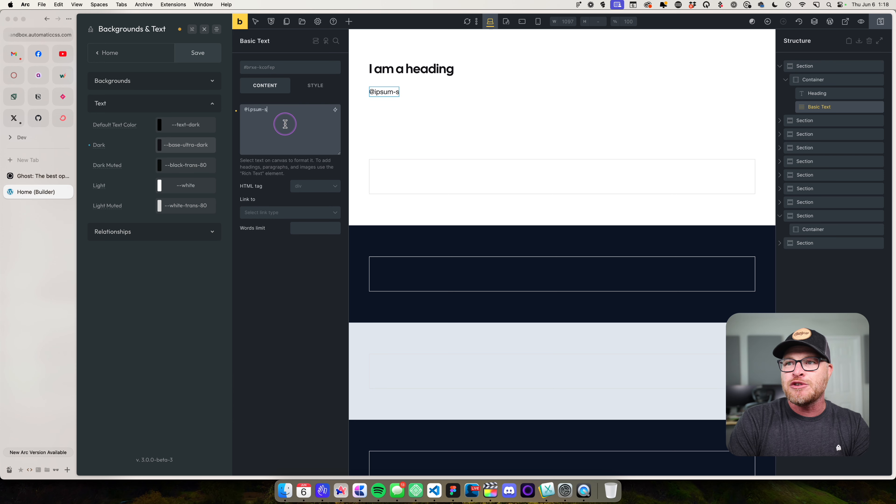
pyautogui.tripleClick(285, 125)
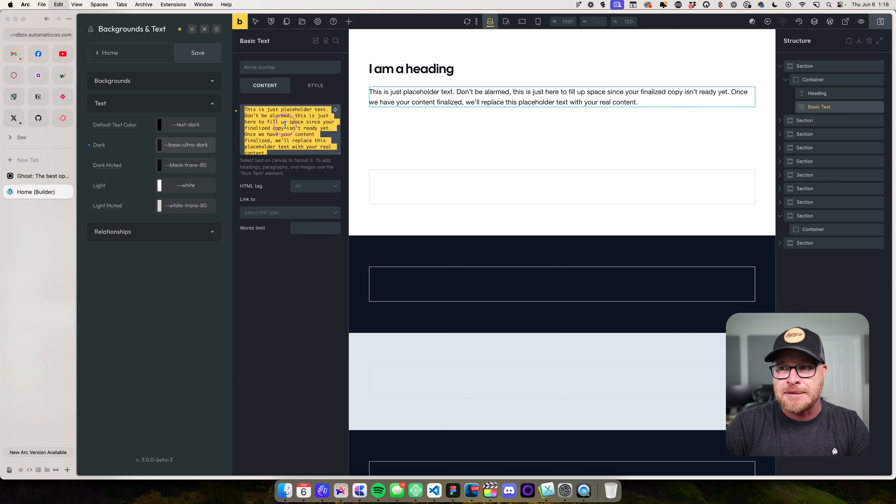
pyautogui.press('BackSpace')
pyautogui.write('@')
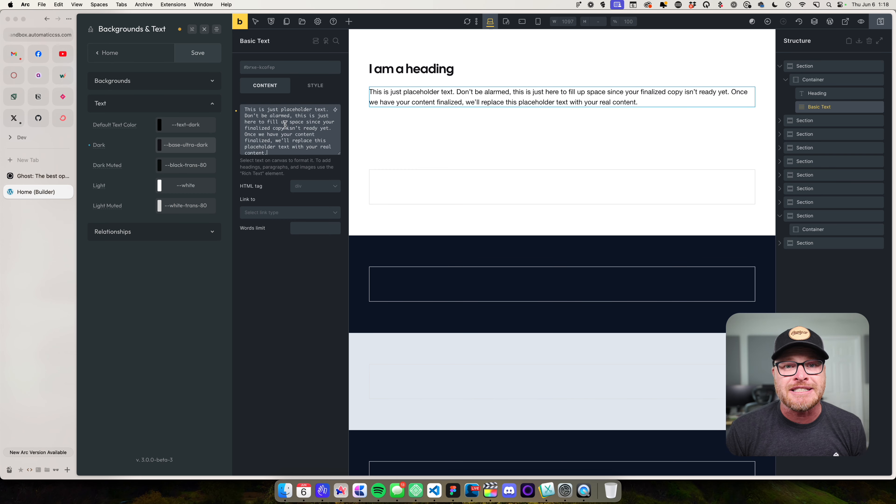
pyautogui.click(274, 131)
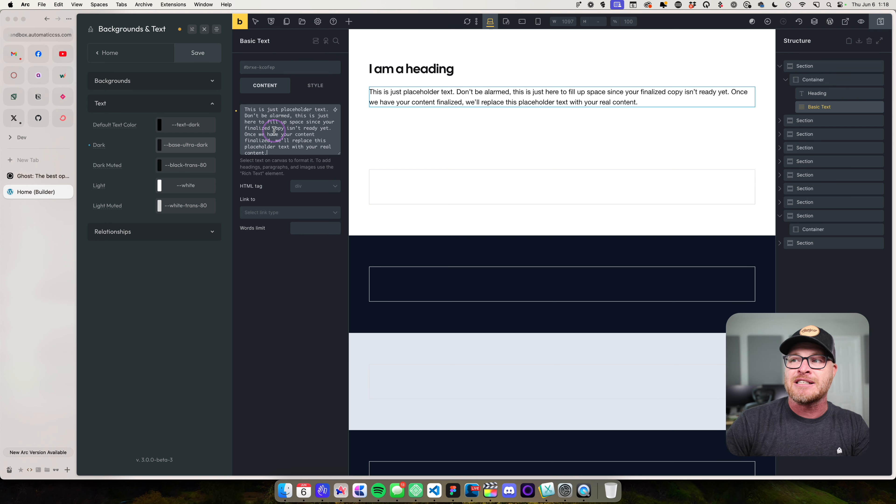
pyautogui.click(404, 95)
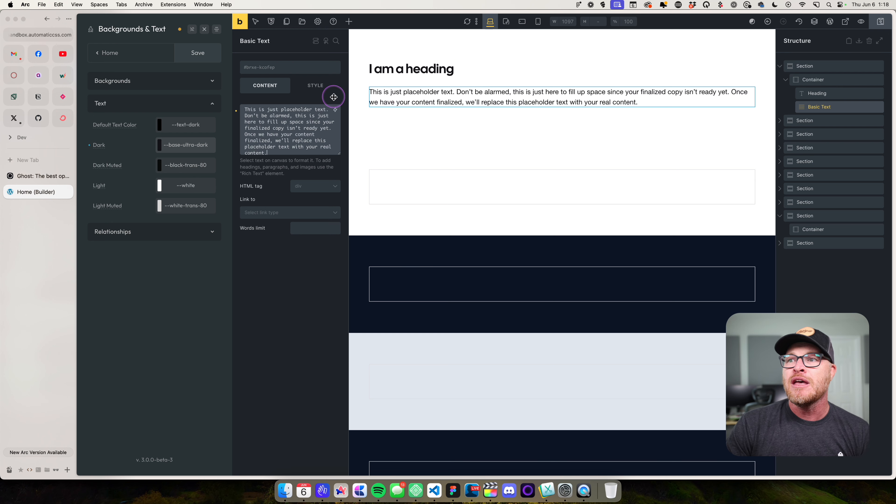
# Close the Backgrounds & Text settings and apply the text--dark-muted class to the first section's basic text.
pyautogui.click(205, 30)
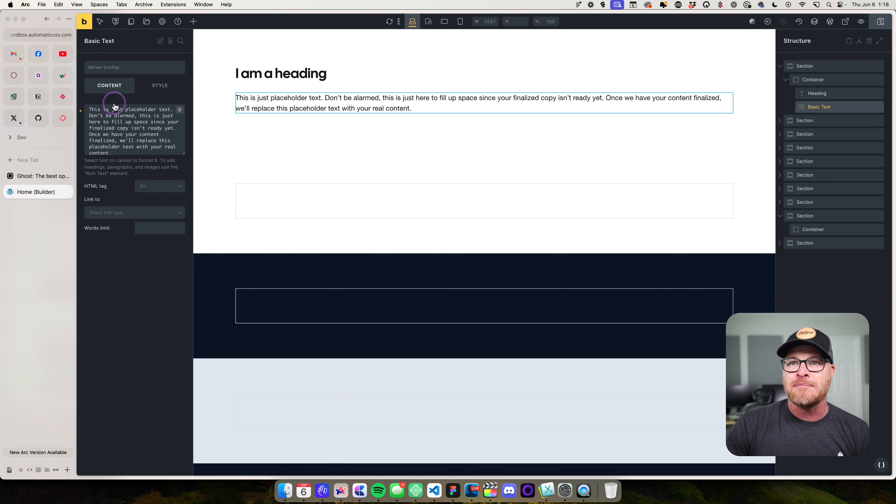
pyautogui.click(125, 68)
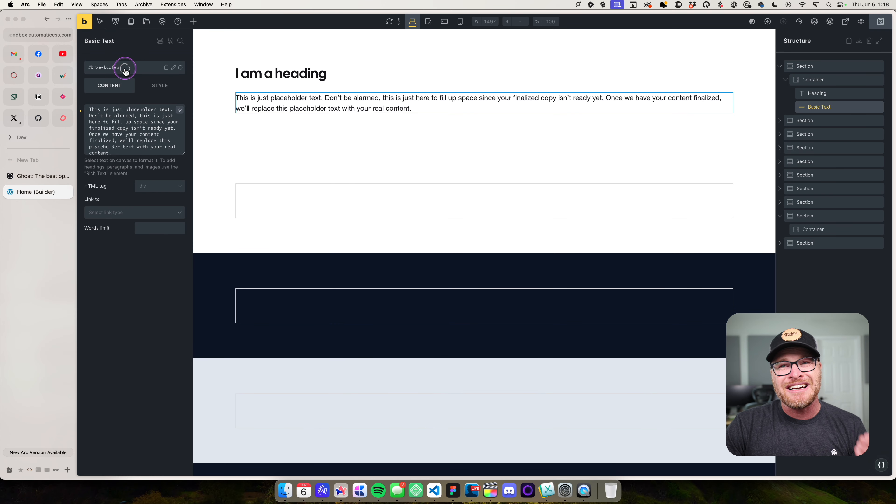
pyautogui.write('text')
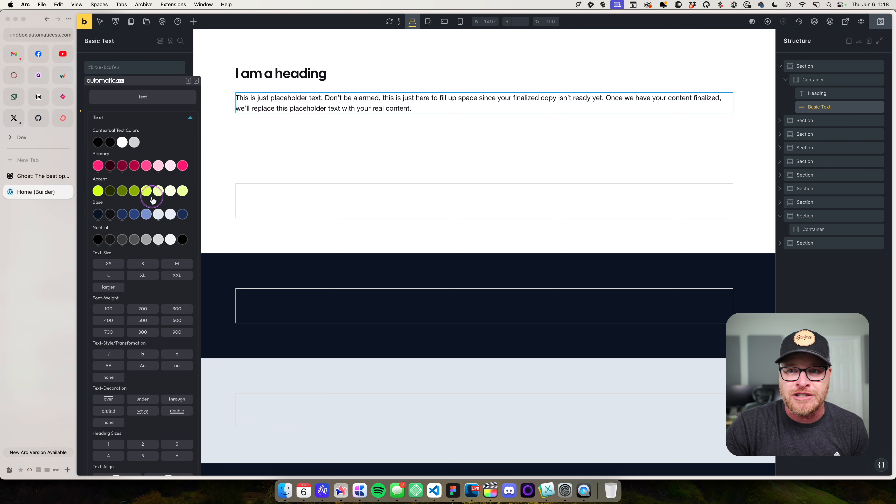
pyautogui.click(173, 164)
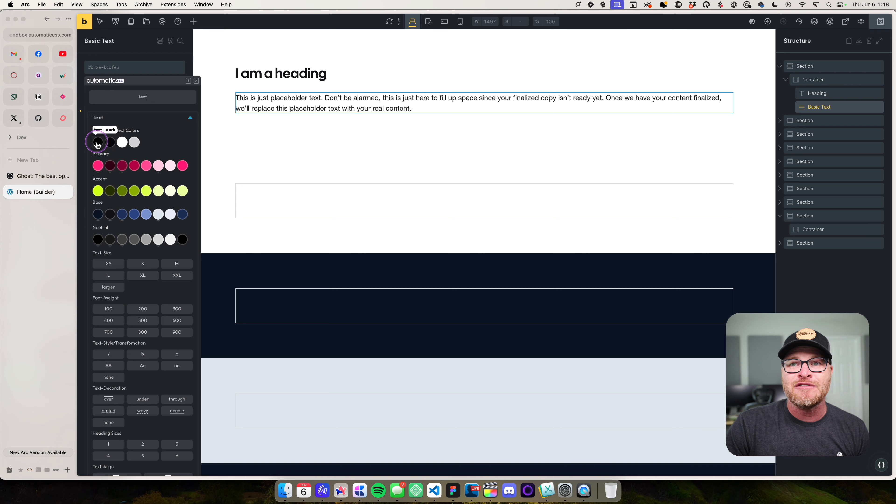
pyautogui.click(110, 142)
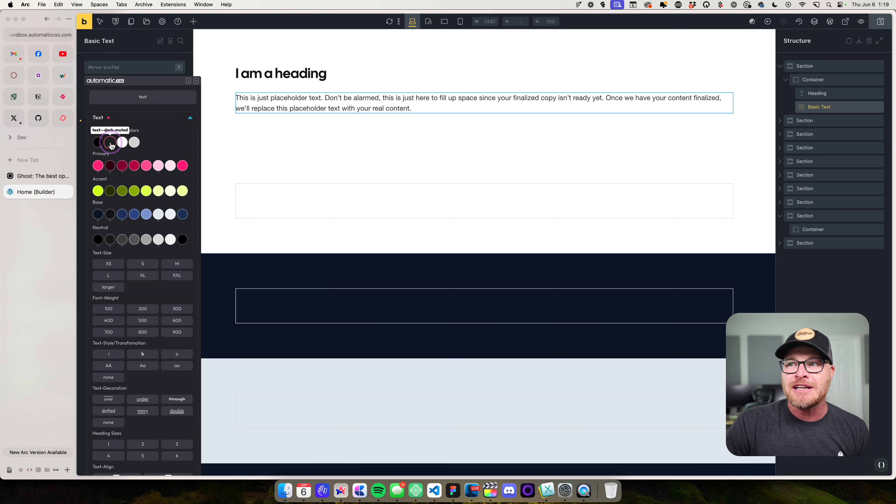
# Apply the text--dark-muted class to the whole first section and compare it with its basic text.
pyautogui.click(203, 83)
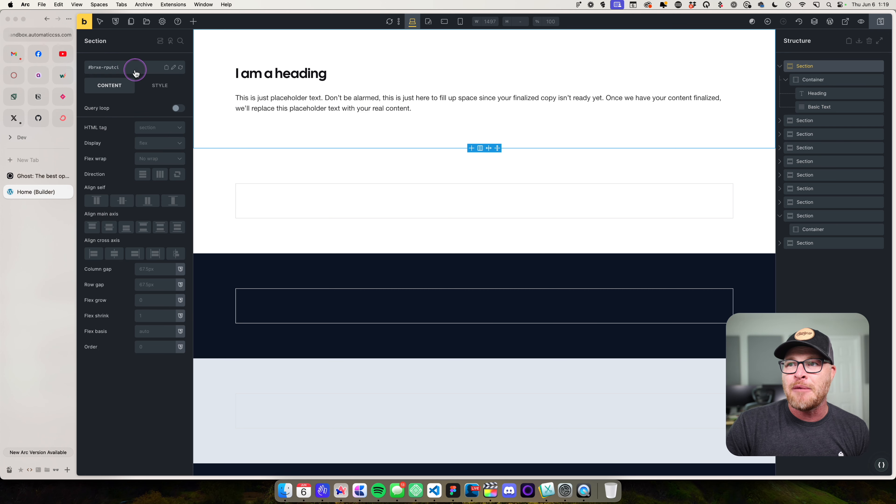
pyautogui.click(126, 68)
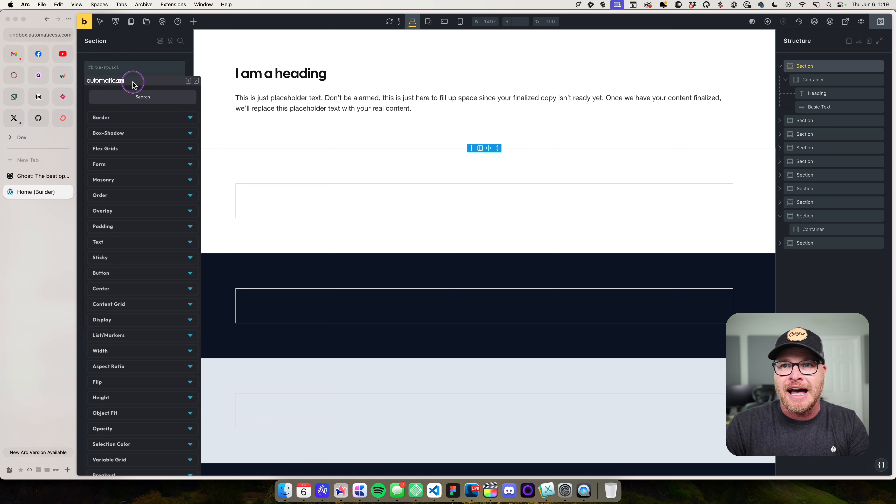
pyautogui.click(134, 96)
pyautogui.write('text')
pyautogui.click(111, 142)
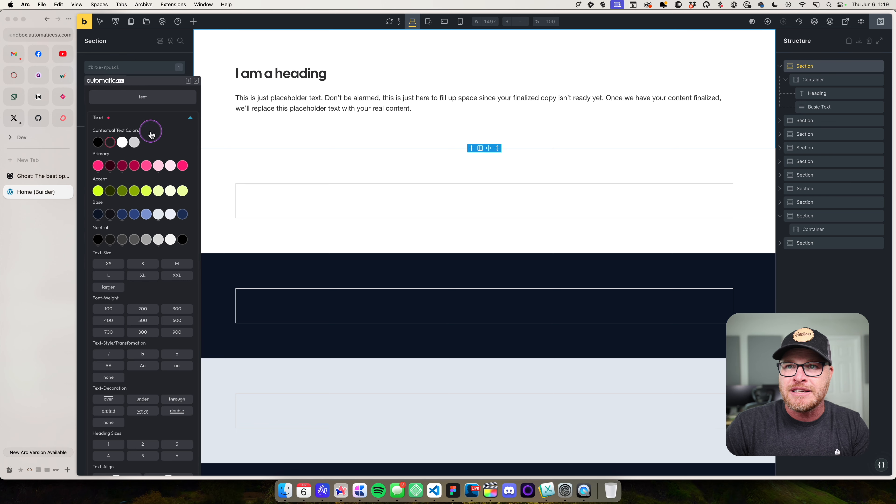
pyautogui.click(196, 80)
pyautogui.click(310, 101)
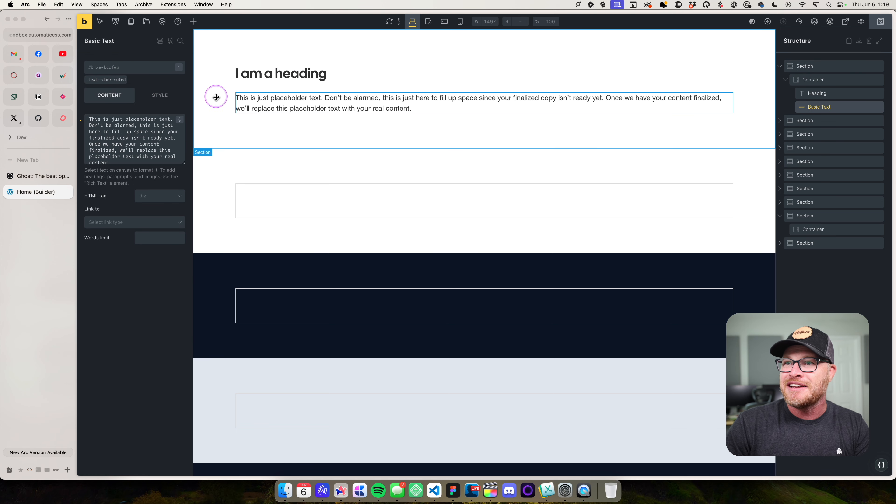
pyautogui.click(214, 94)
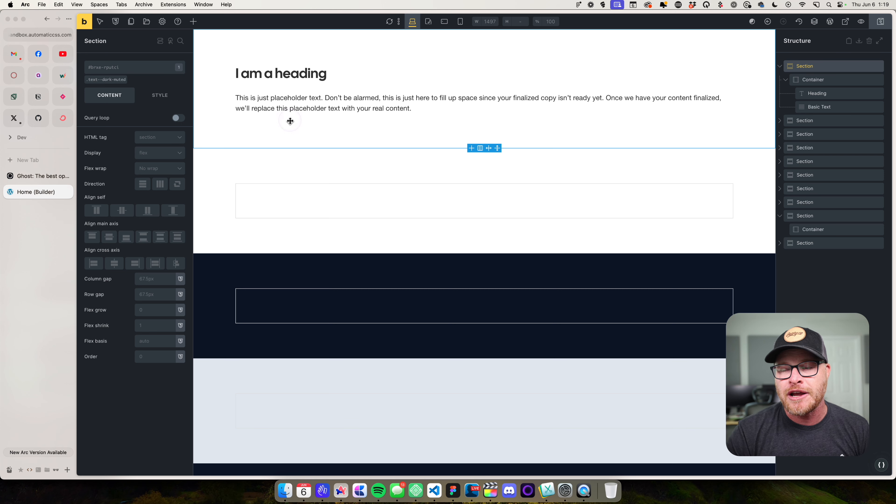
# Add a Heading element to the empty container in the first dark section.
pyautogui.click(297, 304)
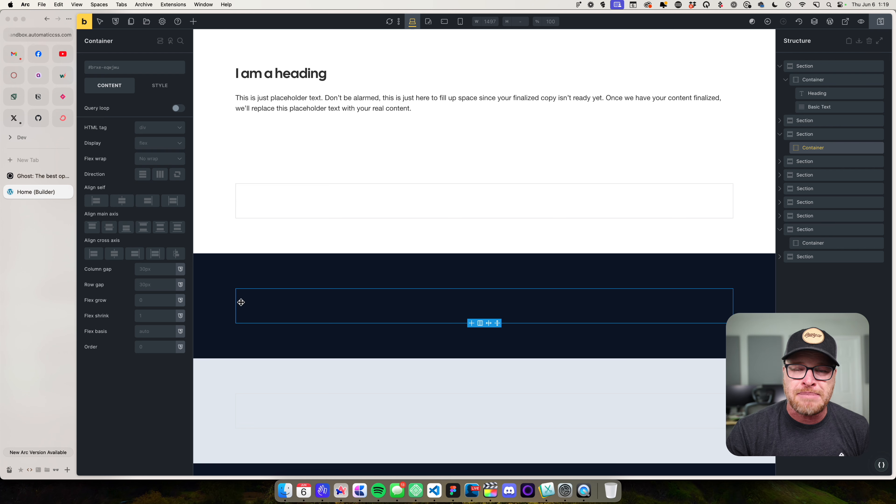
pyautogui.moveTo(241, 302)
pyautogui.mouseDown()
pyautogui.moveTo(246, 272)
pyautogui.moveTo(257, 300)
pyautogui.mouseUp()
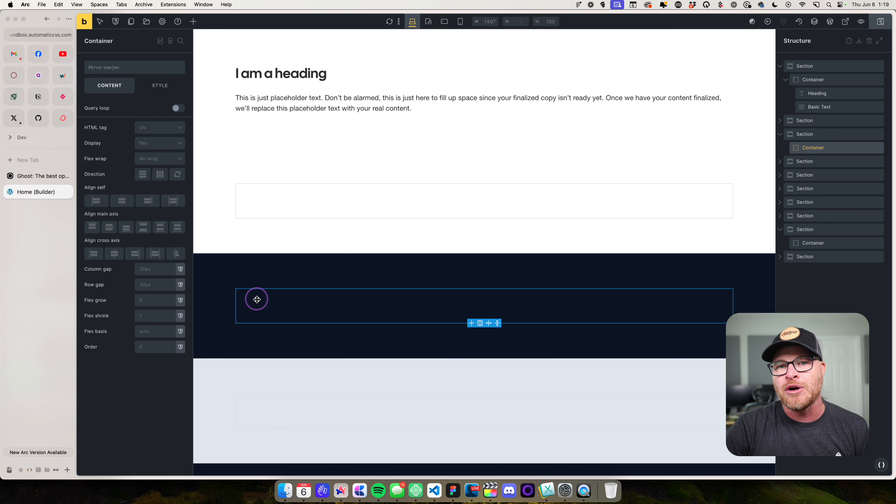
pyautogui.click(194, 22)
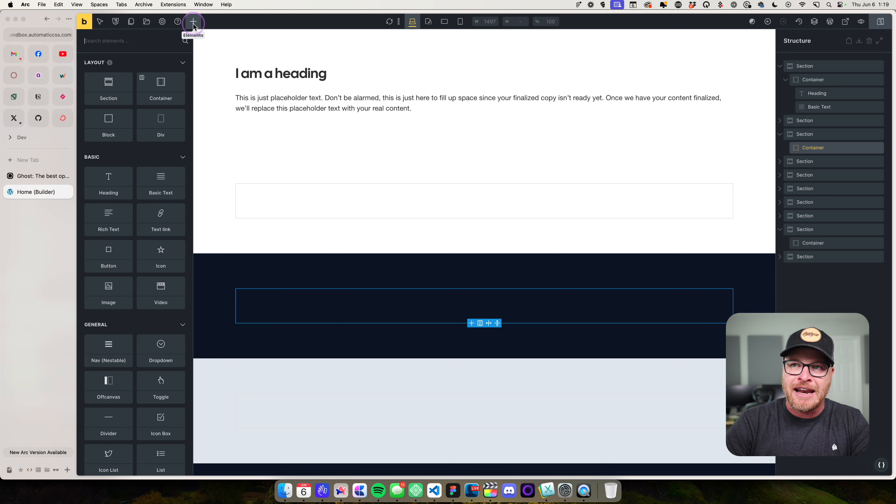
pyautogui.write('hea')
pyautogui.press('Tab')
pyautogui.press('Return')
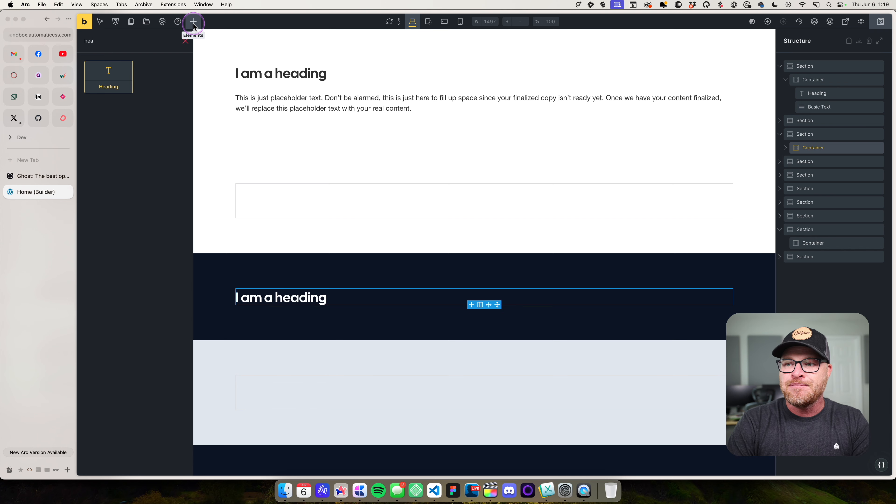
# Add a Basic Text element below the heading in the dark section's container.
pyautogui.doubleClick(111, 39)
pyautogui.write('text')
pyautogui.press('Tab')
pyautogui.press('Return')
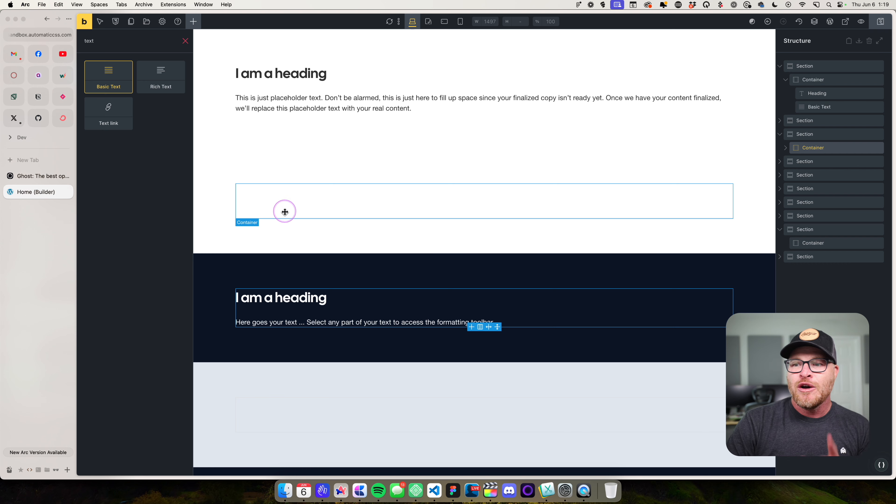
pyautogui.click(317, 315)
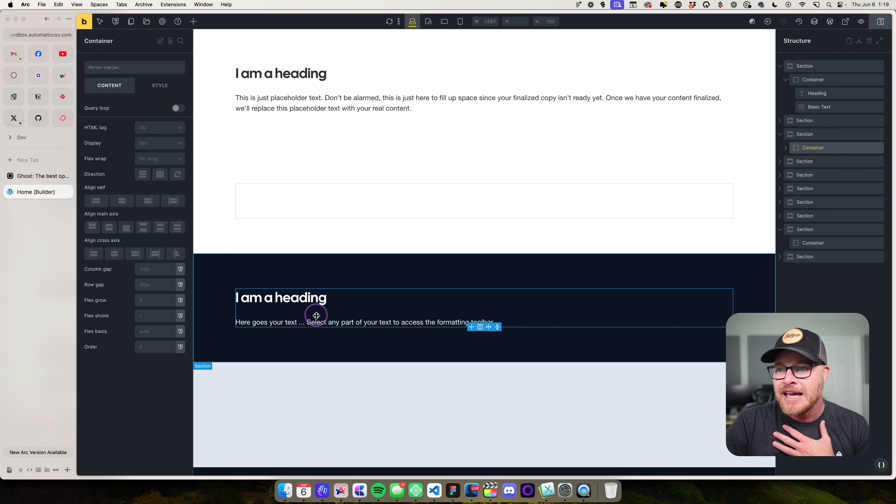
# Apply the light muted contextual text color to the dark section's basic text and compare it with the Ghost page.
pyautogui.click(287, 269)
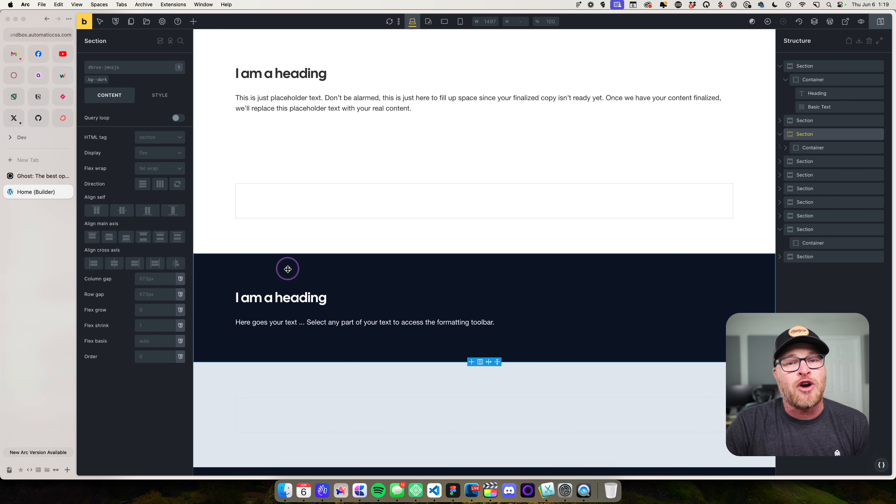
pyautogui.click(292, 299)
pyautogui.click(283, 323)
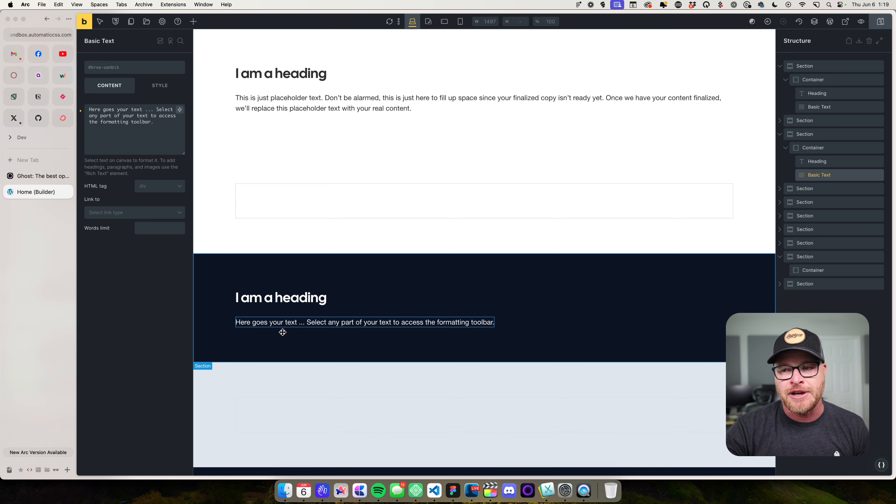
pyautogui.click(133, 74)
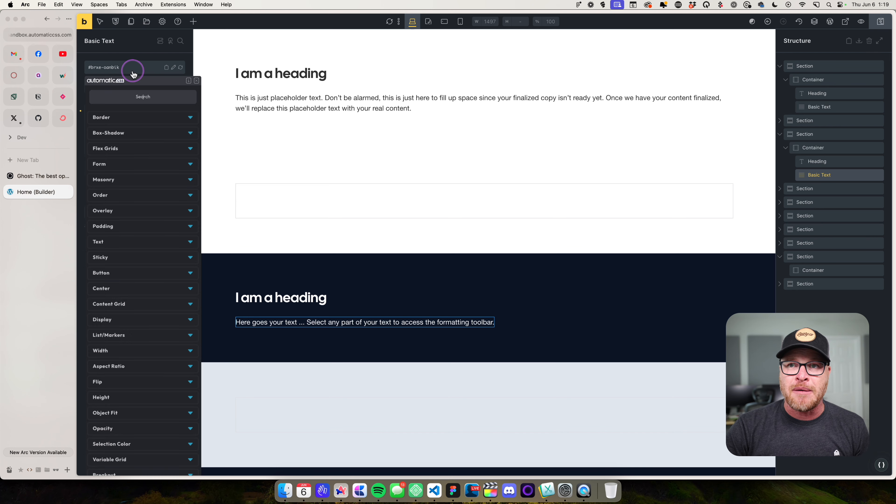
pyautogui.write('text')
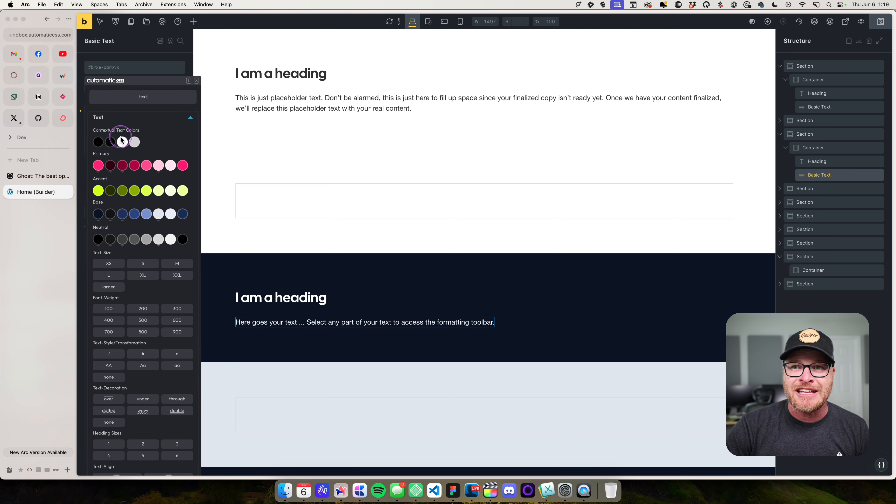
pyautogui.click(127, 144)
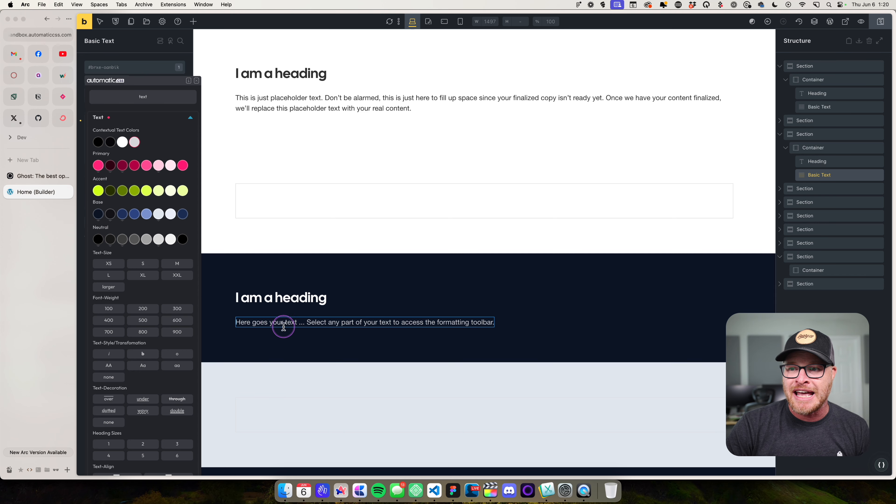
pyautogui.click(270, 313)
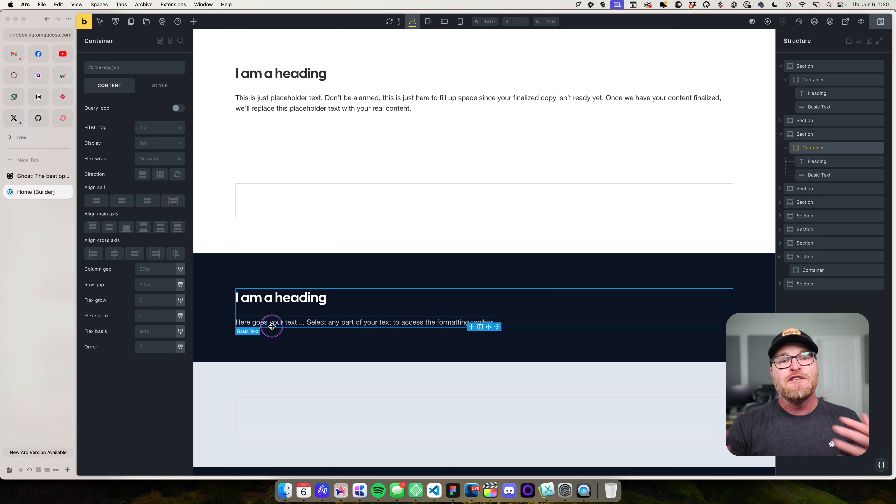
pyautogui.click(25, 177)
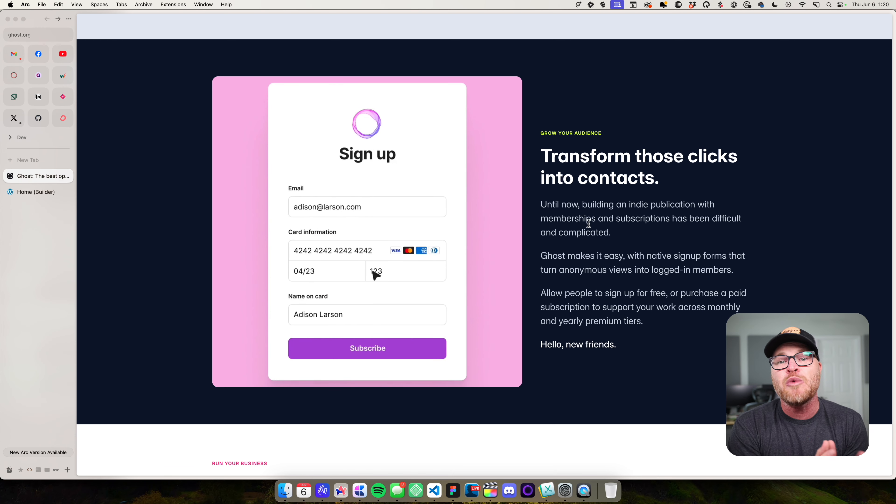
pyautogui.click(42, 193)
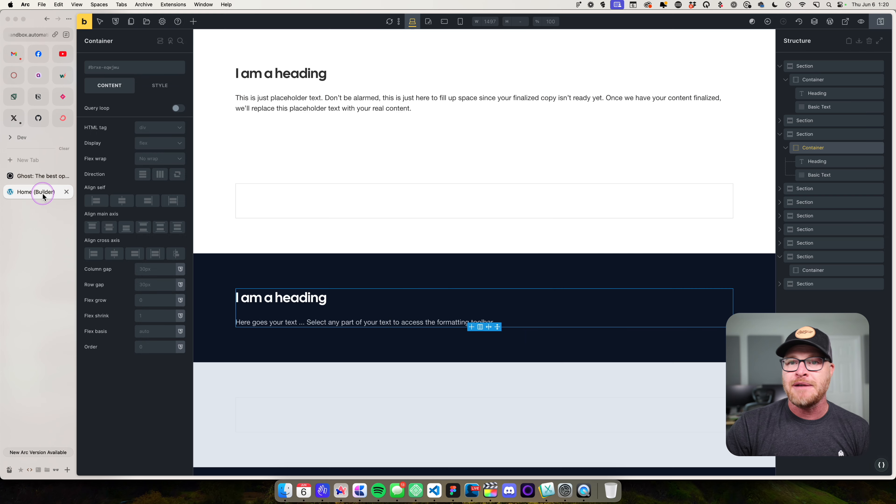
# Review the automatic color relationships for text on light, ultra light, dark and ultra dark backgrounds in the Backgrounds & Text settings.
pyautogui.click(881, 463)
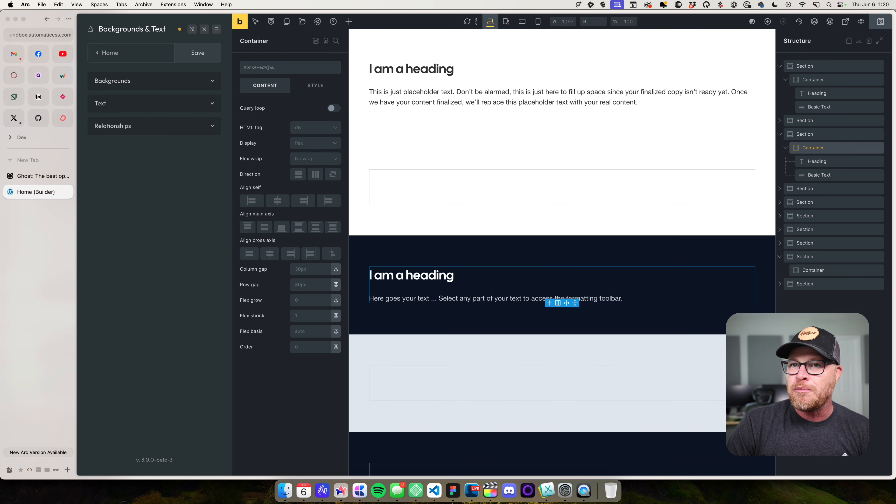
pyautogui.click(120, 128)
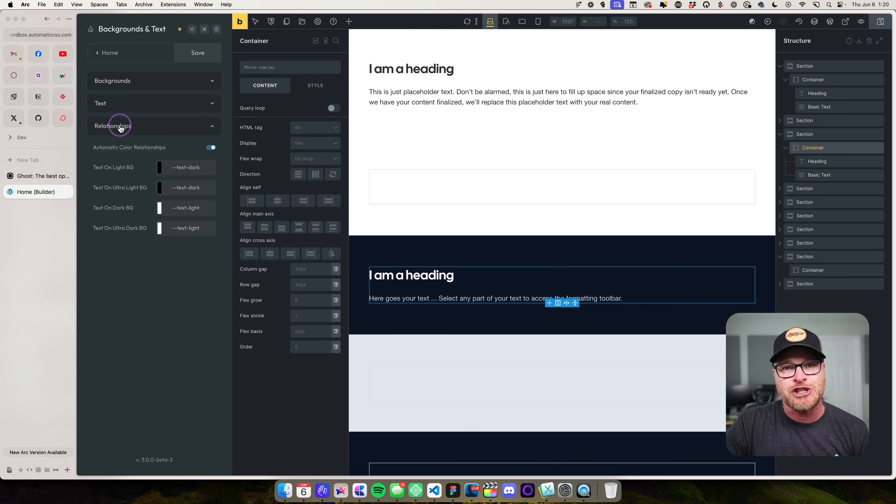
pyautogui.moveTo(91, 167); pyautogui.dragTo(132, 169)
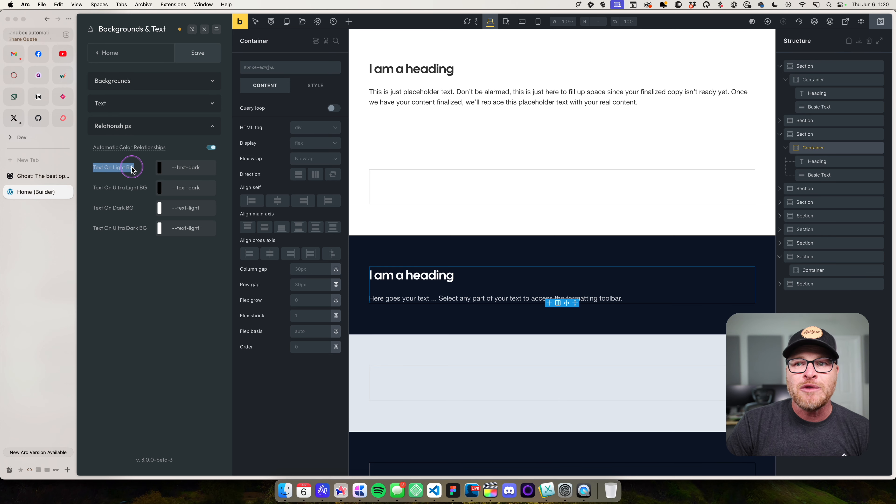
pyautogui.click(131, 167)
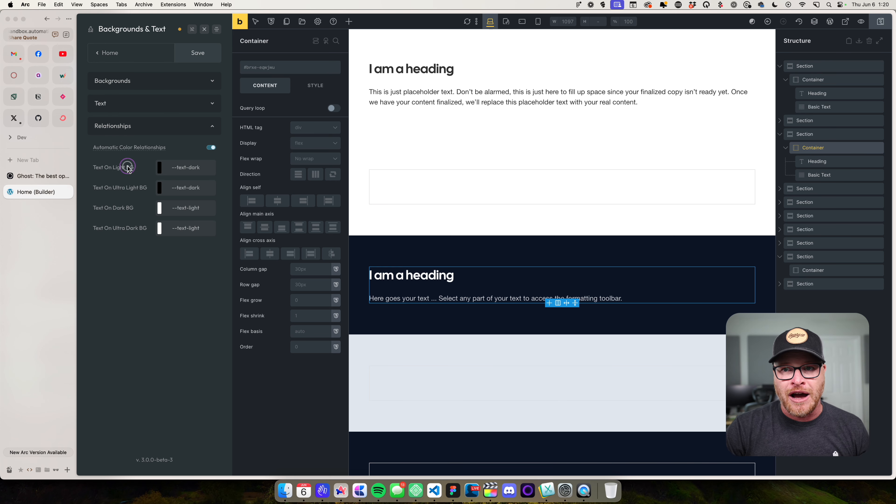
pyautogui.moveTo(94, 167); pyautogui.dragTo(116, 168)
pyautogui.click(102, 170)
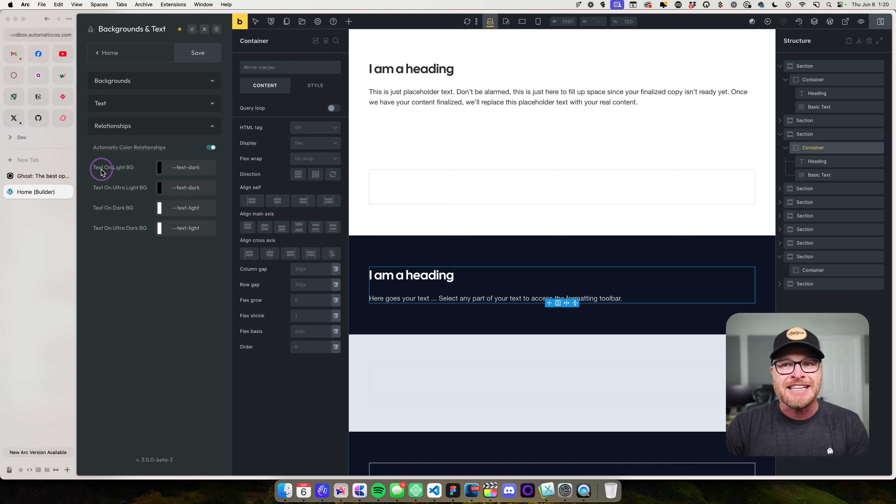
pyautogui.click(207, 168)
pyautogui.click(204, 195)
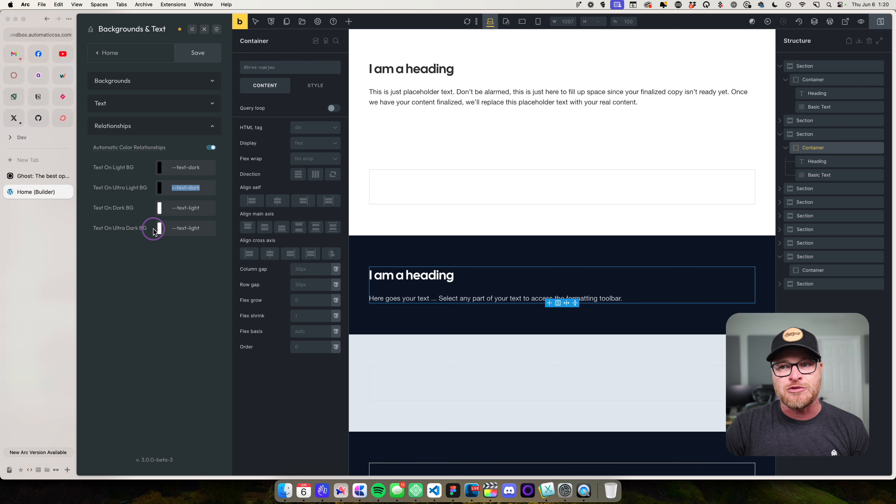
pyautogui.click(199, 208)
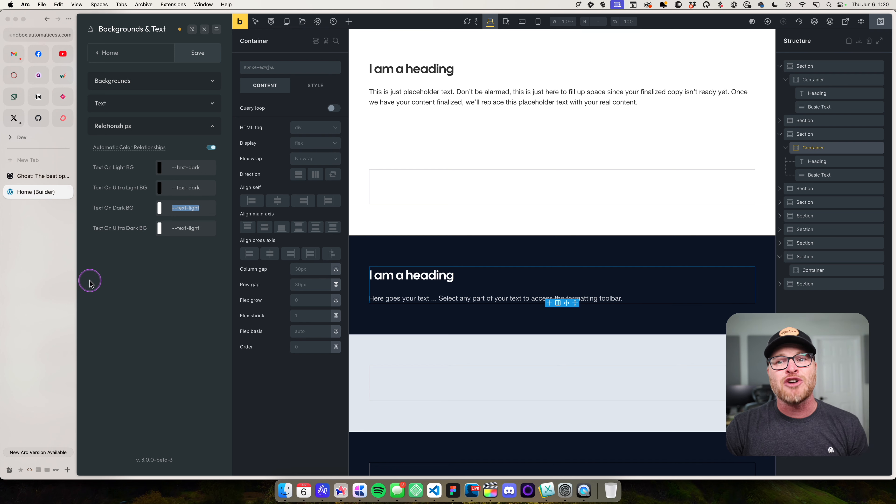
pyautogui.click(199, 228)
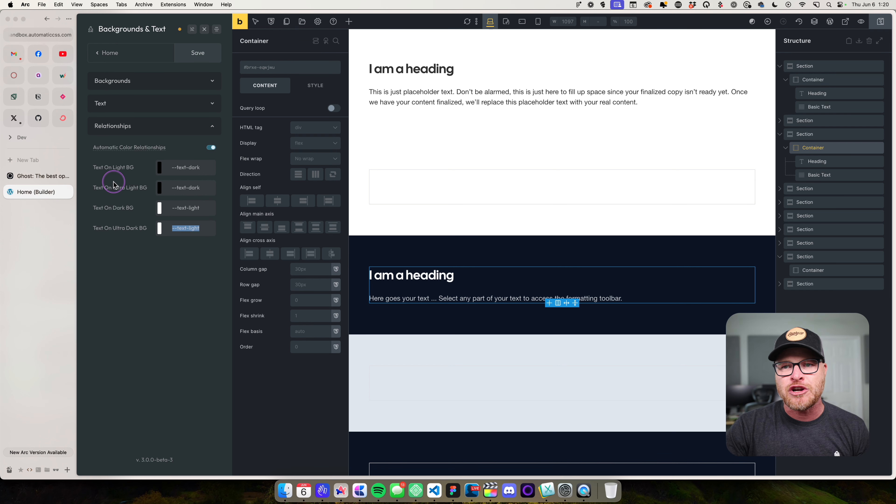
pyautogui.click(159, 208)
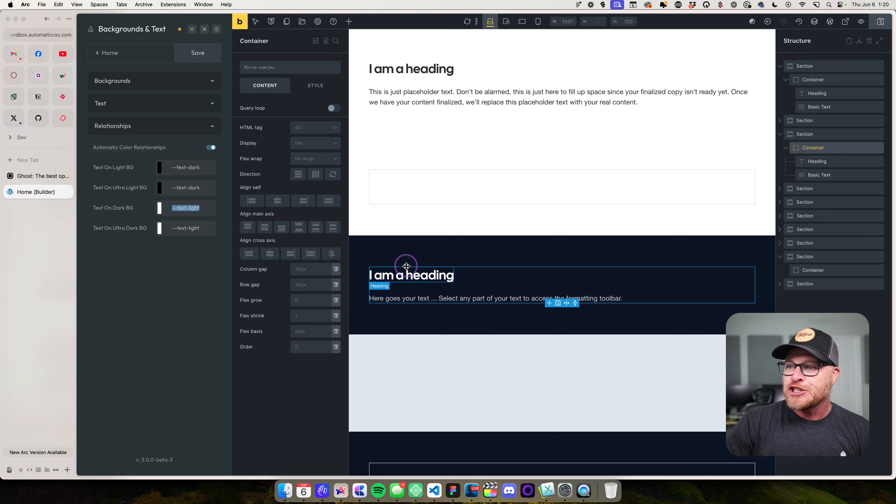
# Try red as the global Light Muted text color to test its effect on the dark section's basic text.
pyautogui.click(106, 103)
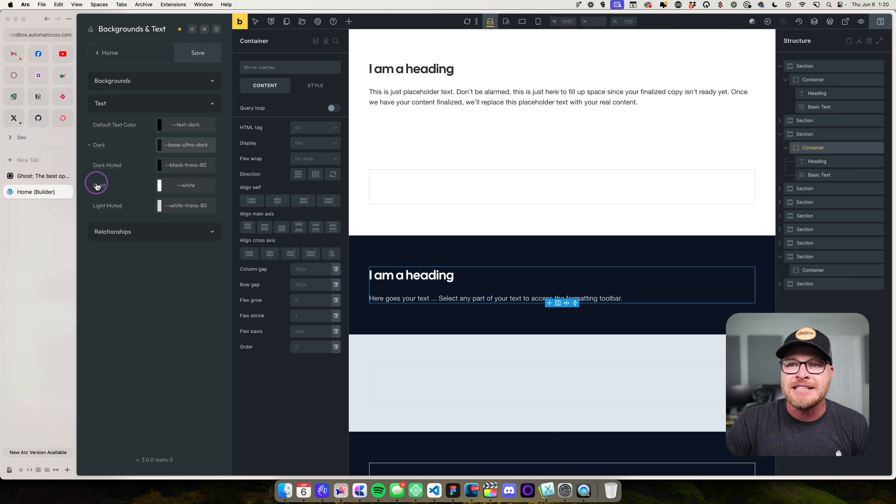
pyautogui.click(175, 191)
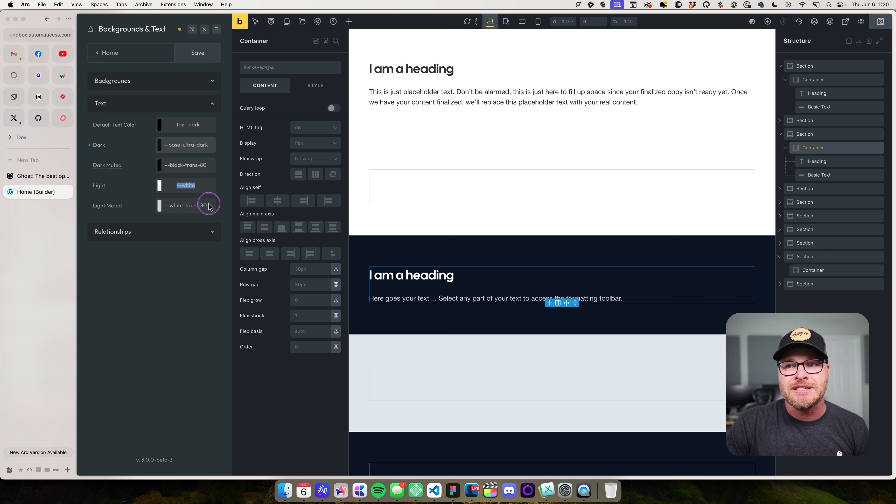
pyautogui.click(163, 208)
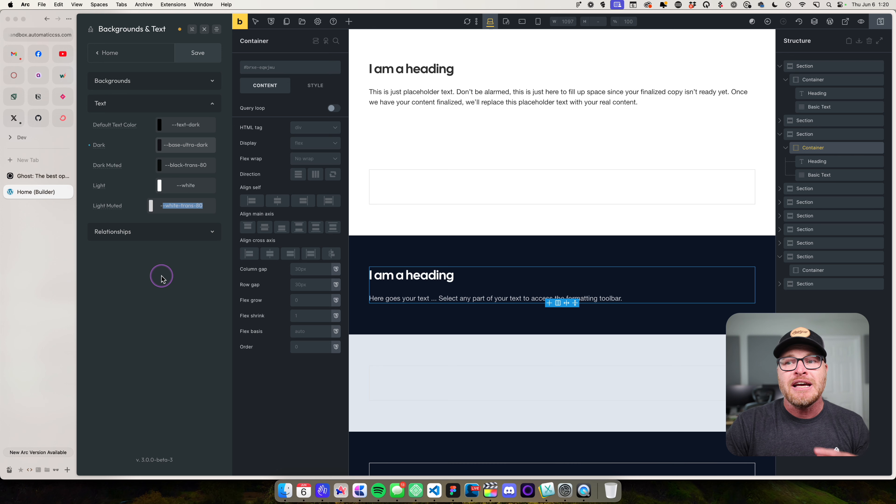
pyautogui.write('red')
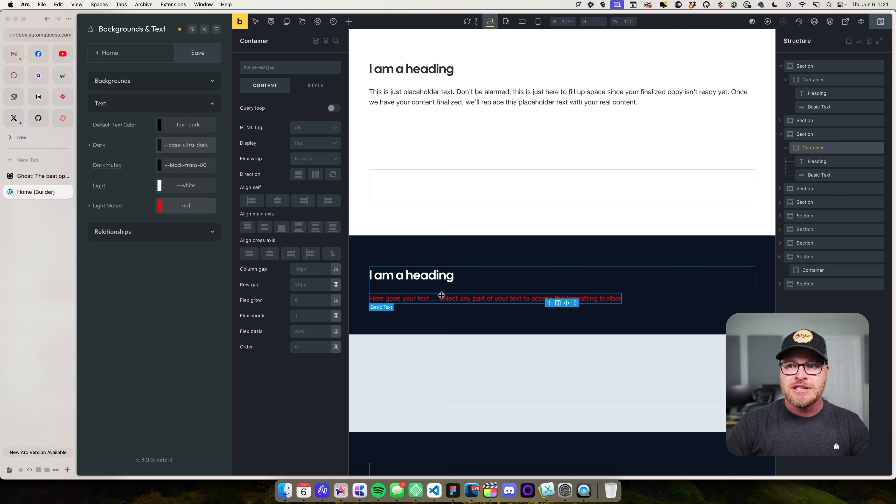
# Try different transparent white levels for the Light Muted text color, ending with --white-trans-70.
pyautogui.press('BackSpace')
pyautogui.press('BackSpace')
pyautogui.press('BackSpace')
pyautogui.write('--white')
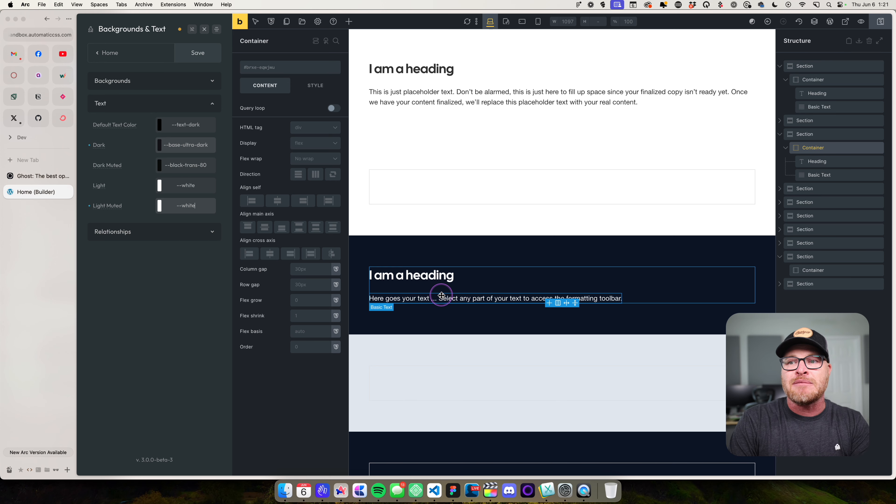
pyautogui.write('-trans-')
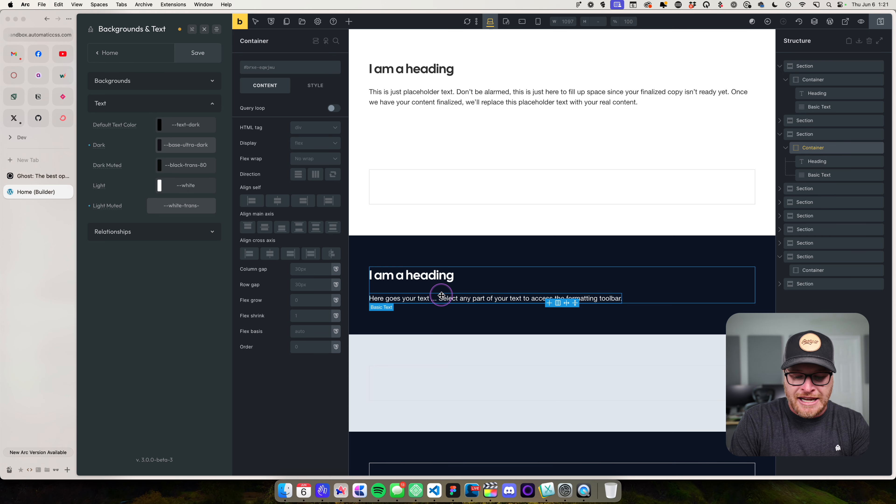
pyautogui.write('70')
pyautogui.press('BackSpace')
pyautogui.write('60')
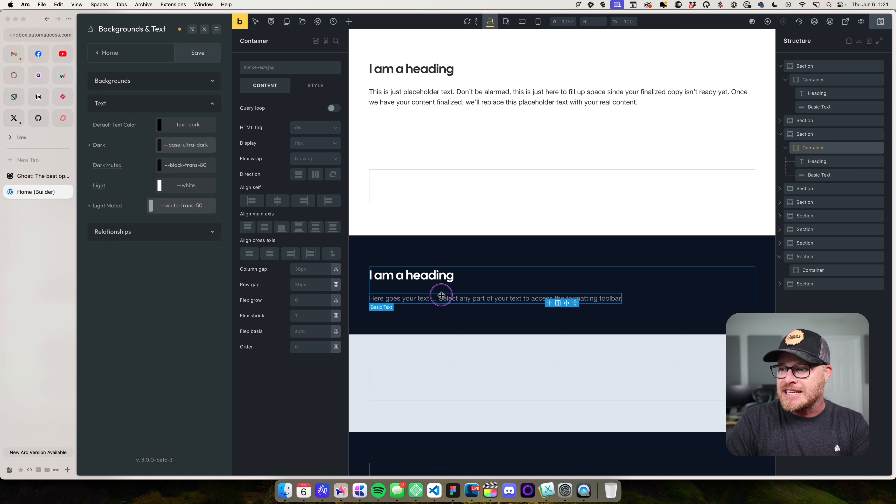
pyautogui.press('BackSpace')
pyautogui.write('4')
pyautogui.press('BackSpace')
pyautogui.write('5')
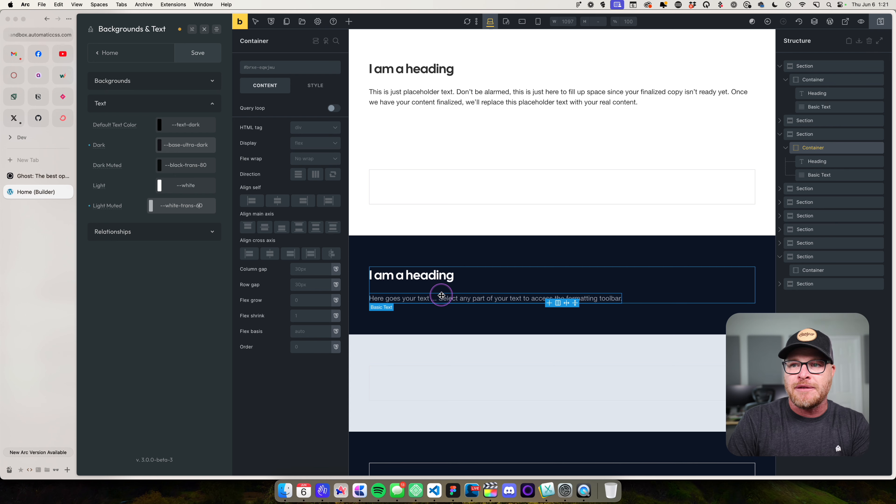
pyautogui.press('BackSpace')
pyautogui.write('7')
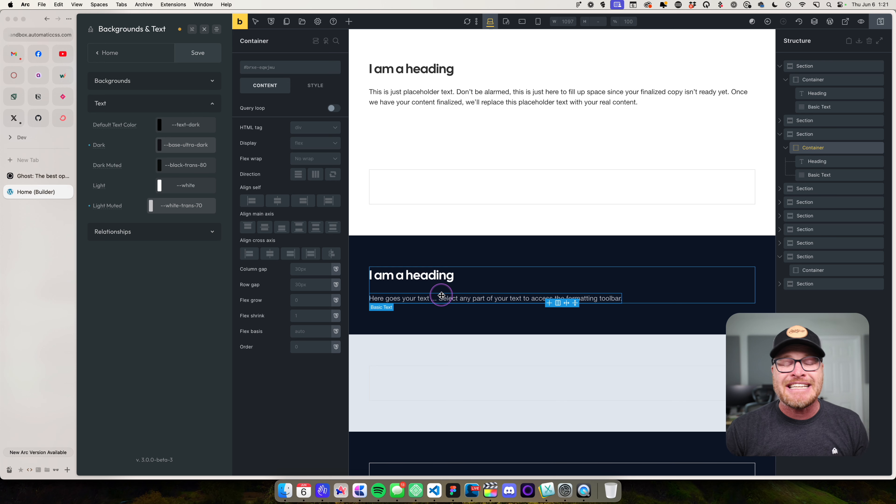
# Try --base-light and --base-semi-light as the Light Muted text color.
pyautogui.press('super+a')
pyautogui.write('--')
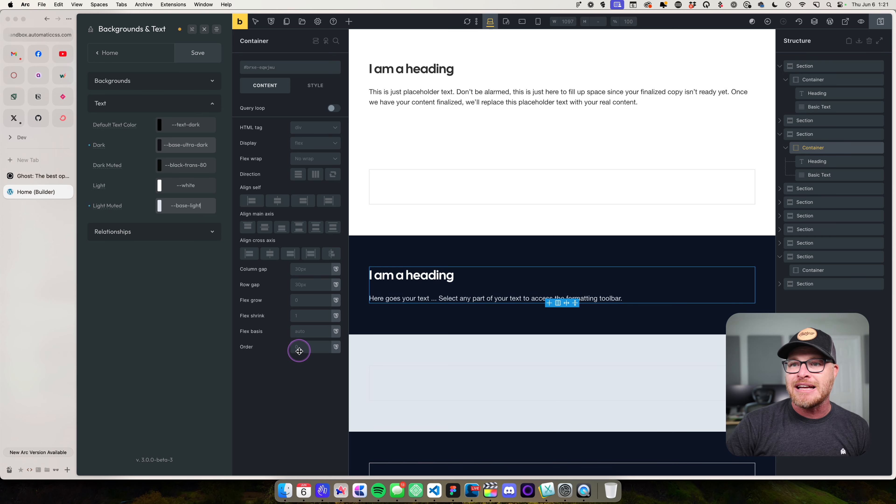
pyautogui.press('BackSpace')
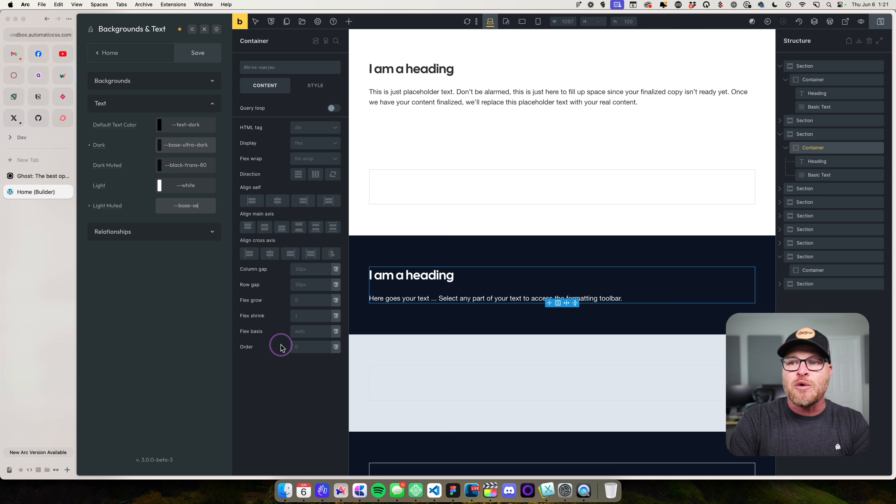
pyautogui.write('ight')
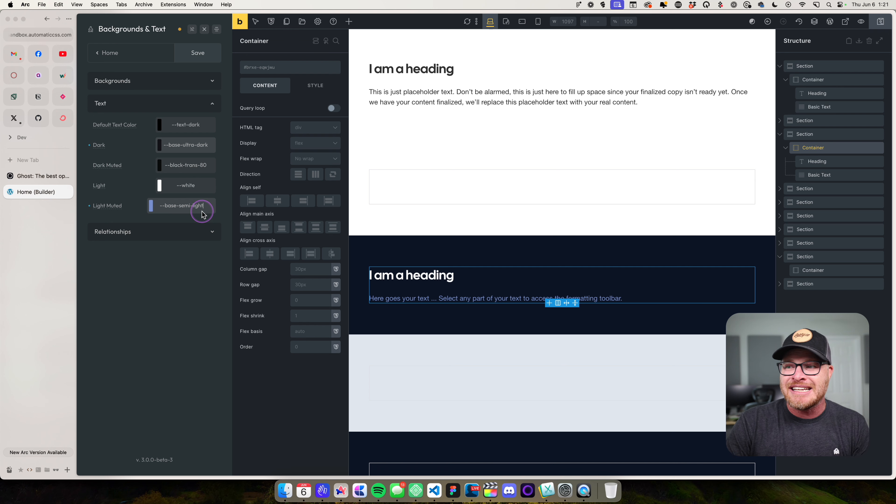
# Set the Light Muted text color back to --white-trans-80, save the page and select the dark section.
pyautogui.click(187, 206)
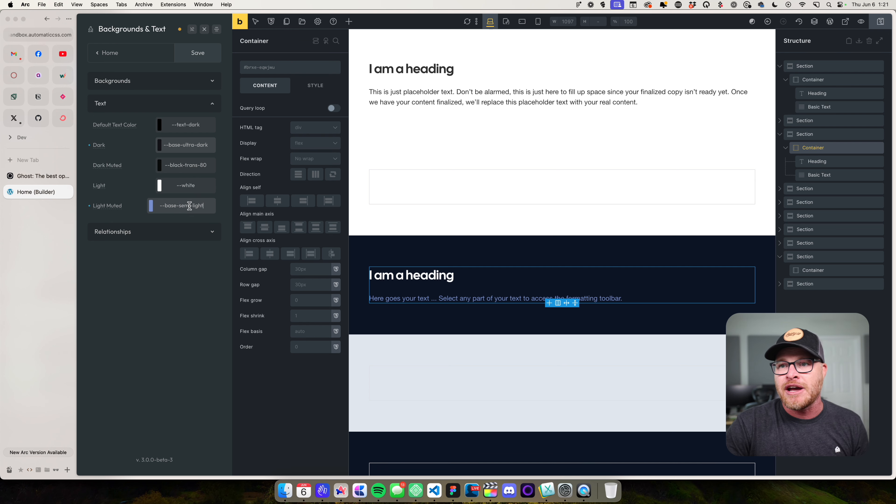
pyautogui.tripleClick(190, 206)
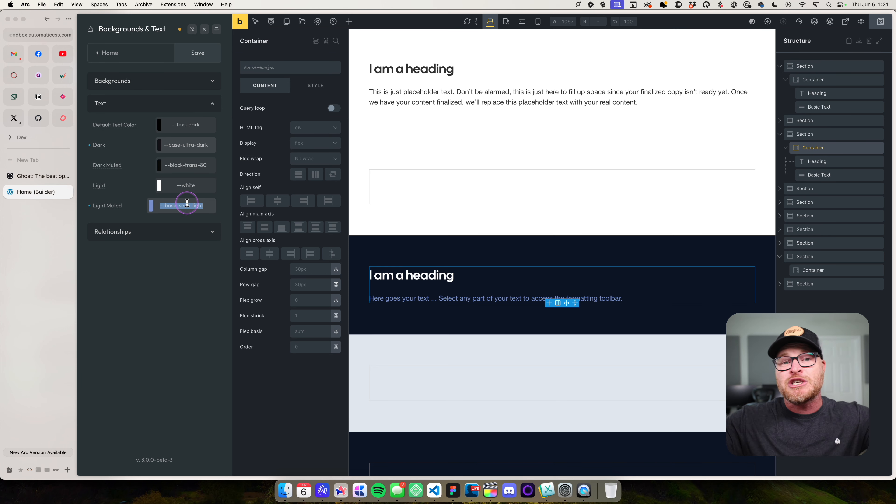
pyautogui.press('BackSpace')
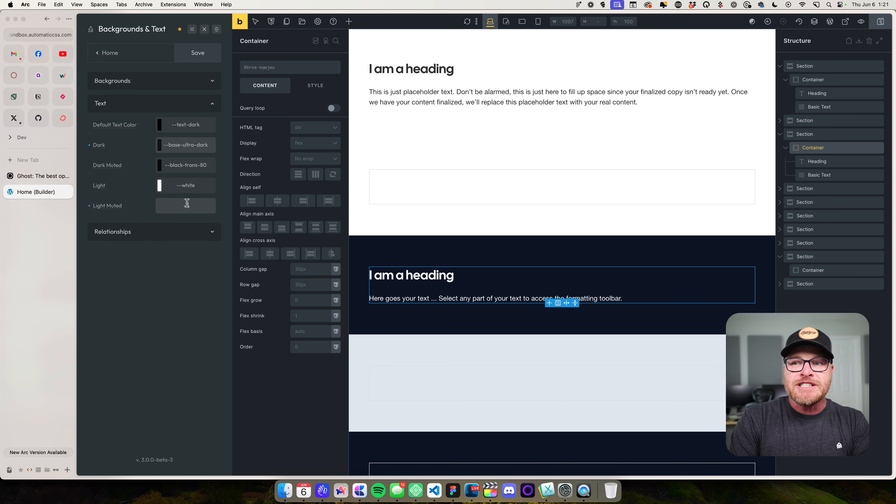
pyautogui.write('--white-trans-70')
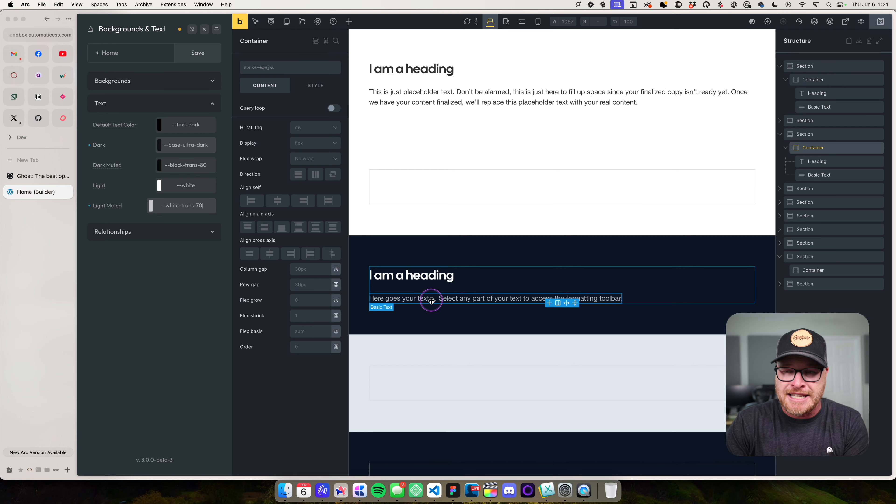
pyautogui.press('BackSpace')
pyautogui.write('8')
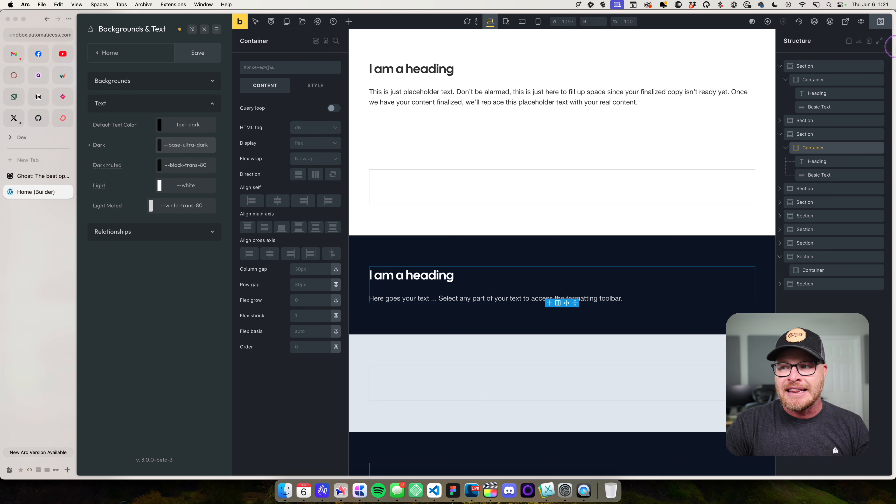
pyautogui.click(880, 22)
pyautogui.click(480, 257)
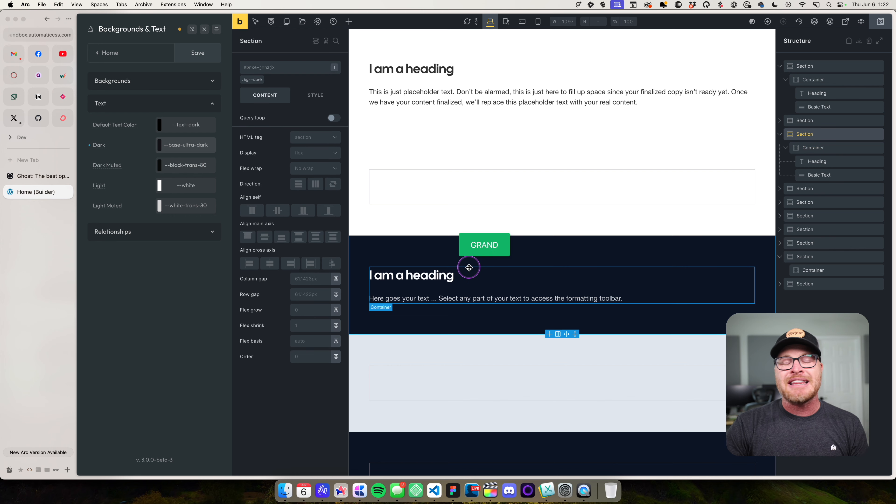
# Add a heading and a basic text element to the container of the ultra-dark section at the end of the page.
pyautogui.scroll(-10, 456, 278)
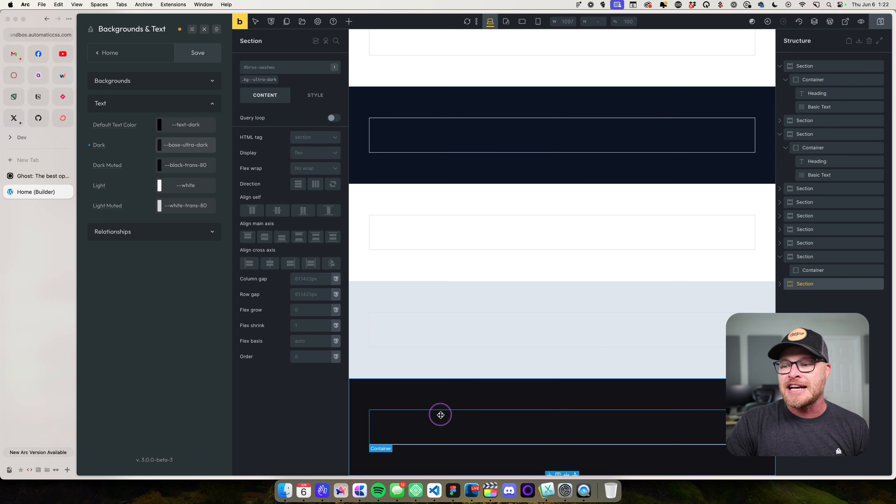
pyautogui.click(440, 415)
pyautogui.click(432, 387)
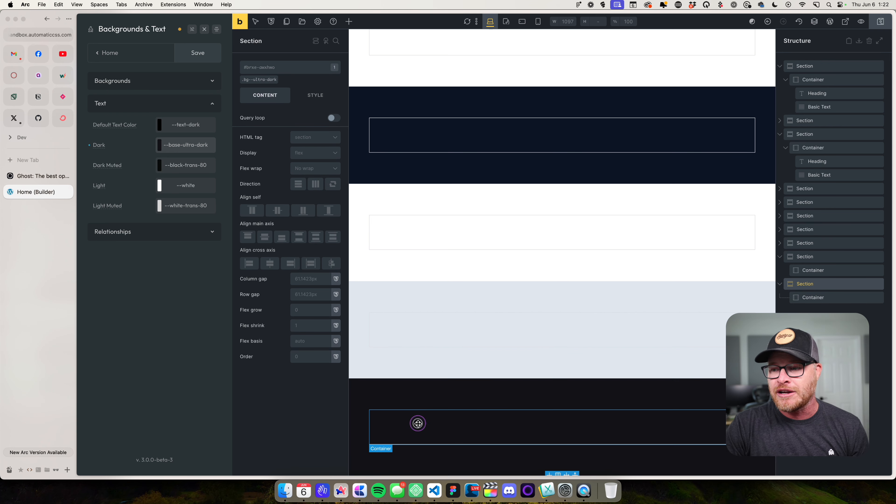
pyautogui.click(416, 424)
pyautogui.click(350, 21)
pyautogui.write('head')
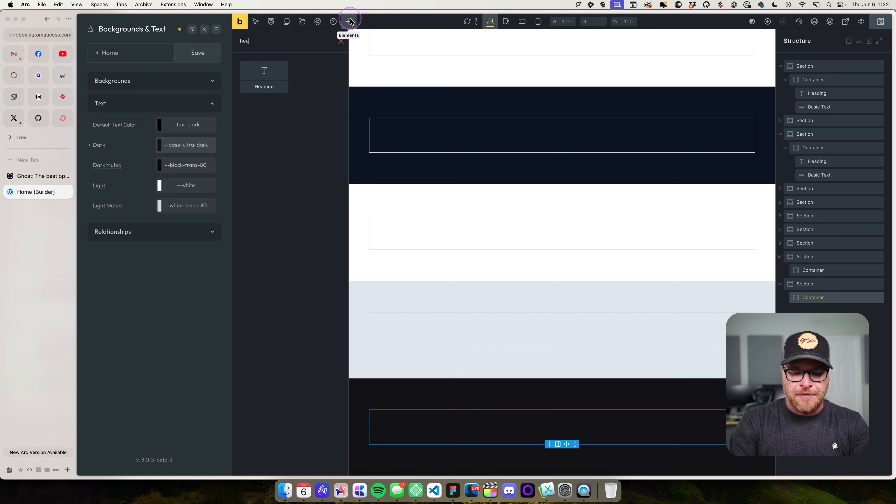
pyautogui.press('Return')
pyautogui.write('text')
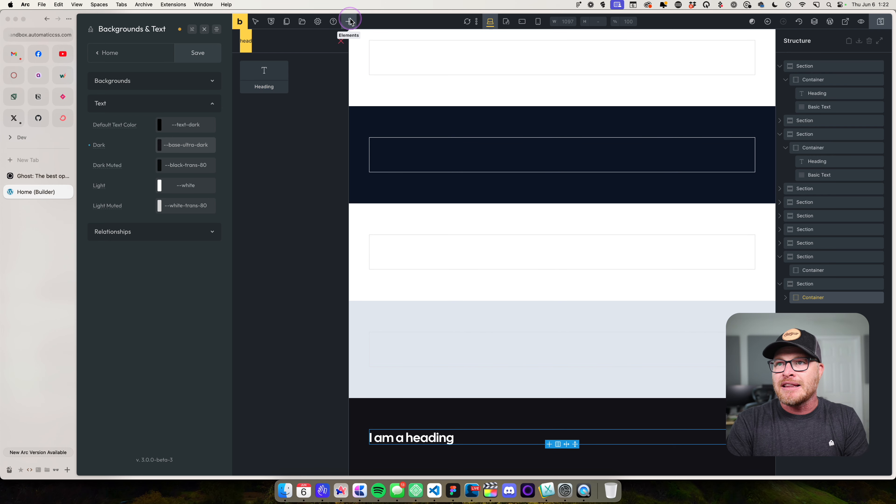
pyautogui.click(264, 76)
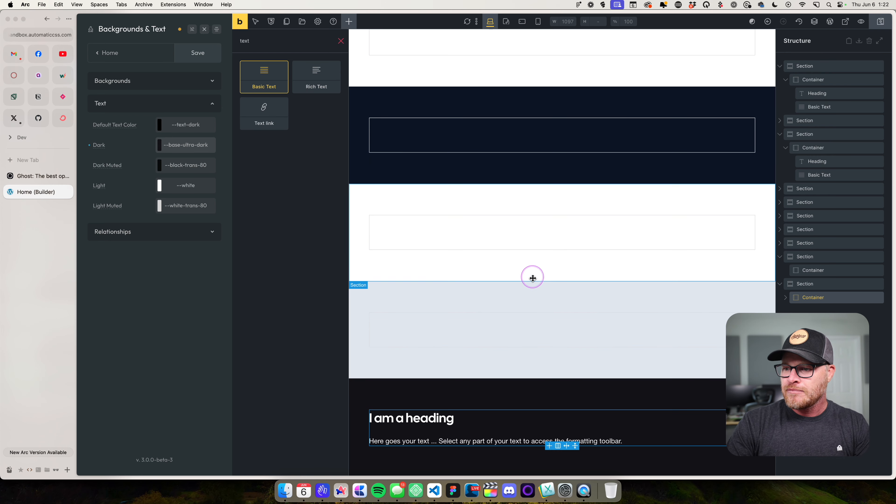
# Try red as the Text On Ultra Dark BG relationship color to test its effect on the heading and basic text.
pyautogui.click(389, 420)
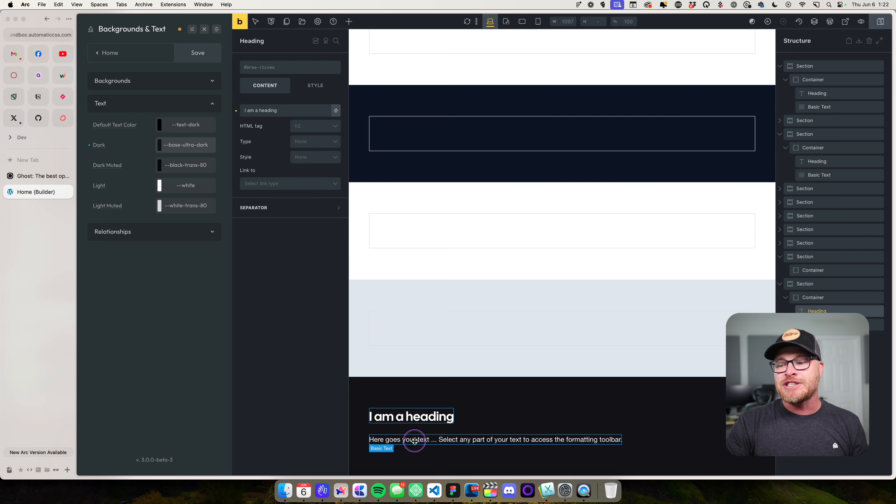
pyautogui.click(410, 439)
pyautogui.click(154, 232)
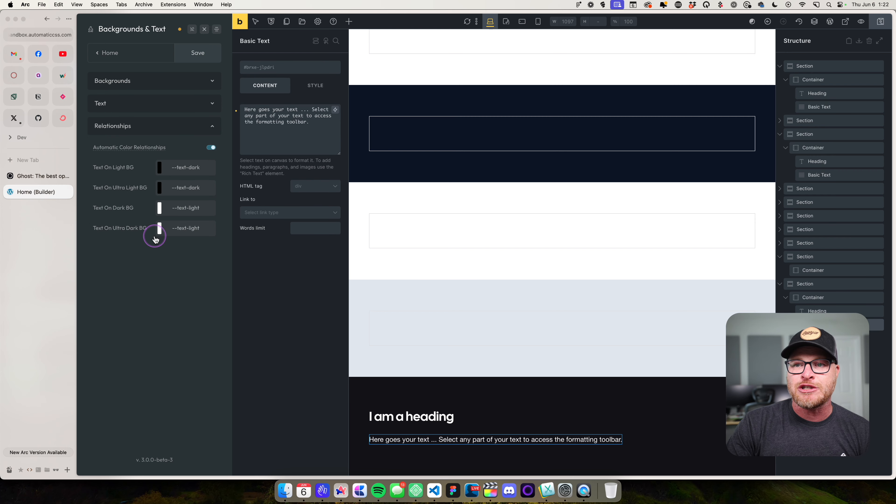
pyautogui.moveTo(92, 229); pyautogui.dragTo(213, 230)
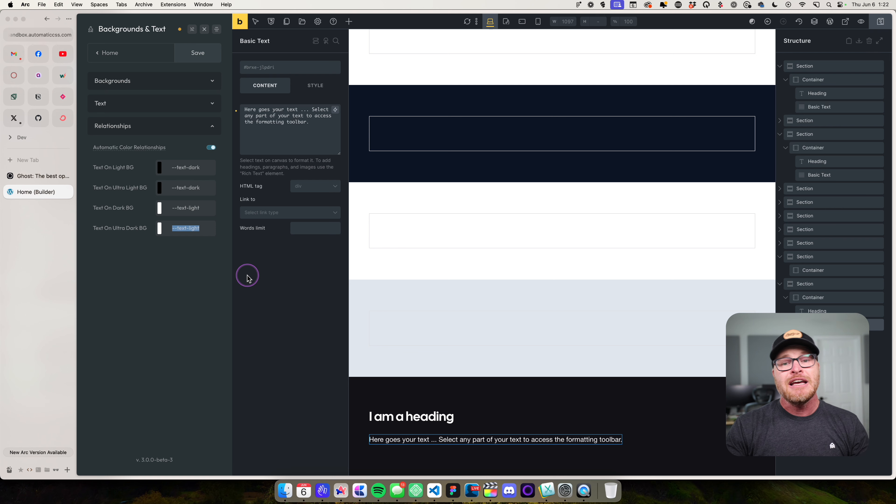
pyautogui.write('red')
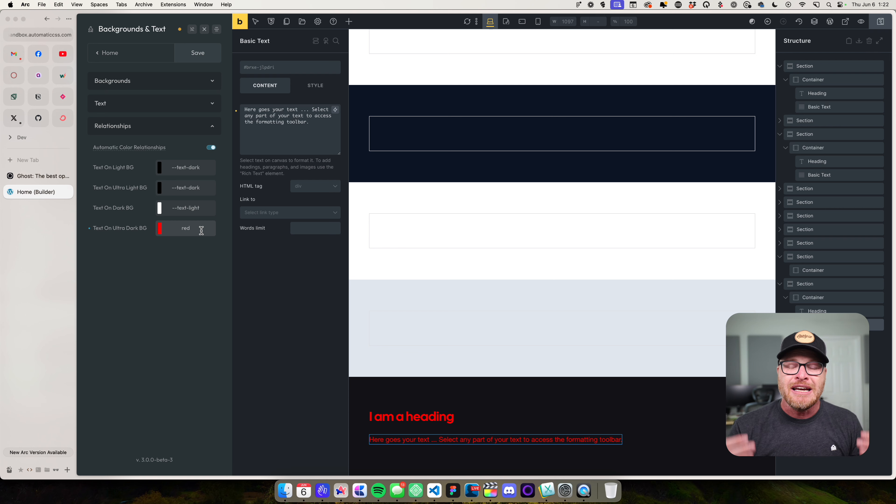
# Restore the Text On Ultra Dark BG relationship color to --text-light.
pyautogui.doubleClick(201, 231)
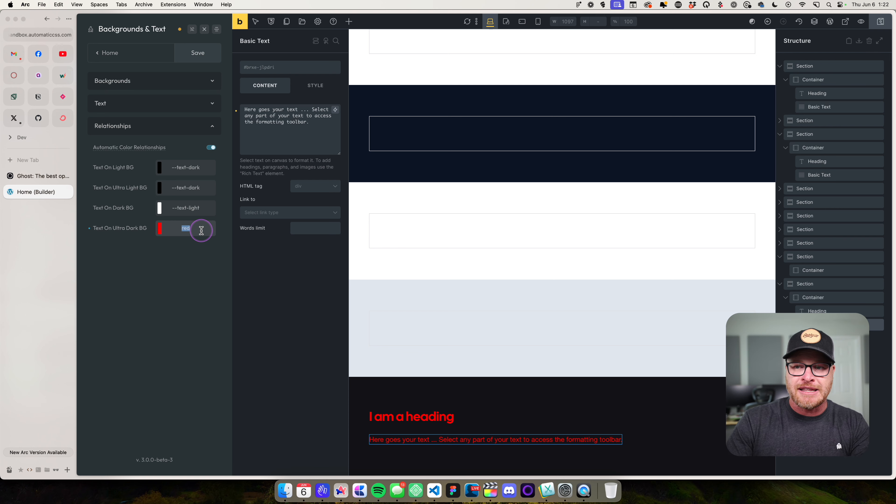
pyautogui.press('BackSpace')
pyautogui.write('--text-light')
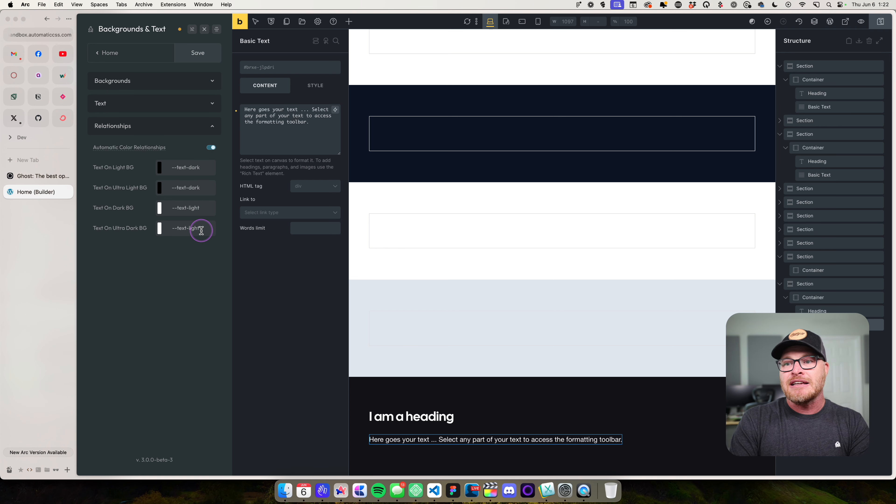
# Try --base-light for Text On Dark BG and Text On Ultra Dark BG, changing Text On Dark BG to --base-ultra-light.
pyautogui.doubleClick(180, 209)
pyautogui.write('base')
pyautogui.doubleClick(183, 230)
pyautogui.write('base')
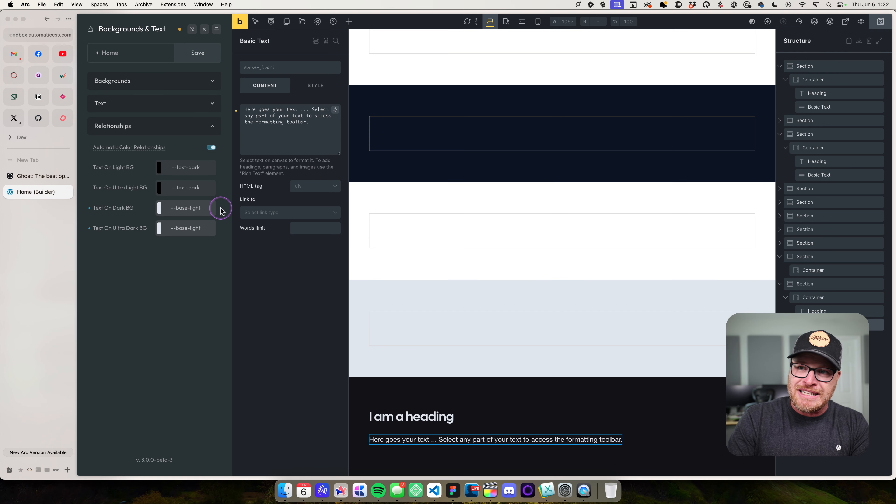
pyautogui.click(189, 207)
pyautogui.write('ultra-')
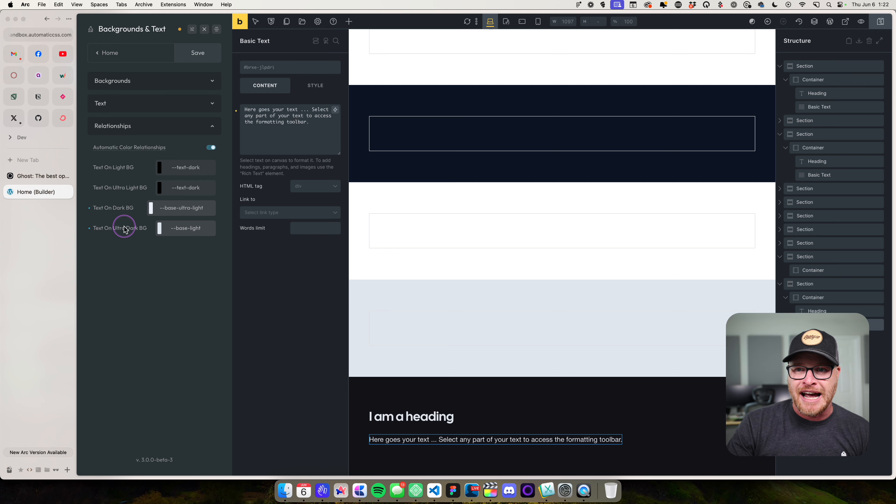
pyautogui.moveTo(179, 228); pyautogui.dragTo(202, 230)
pyautogui.click(201, 230)
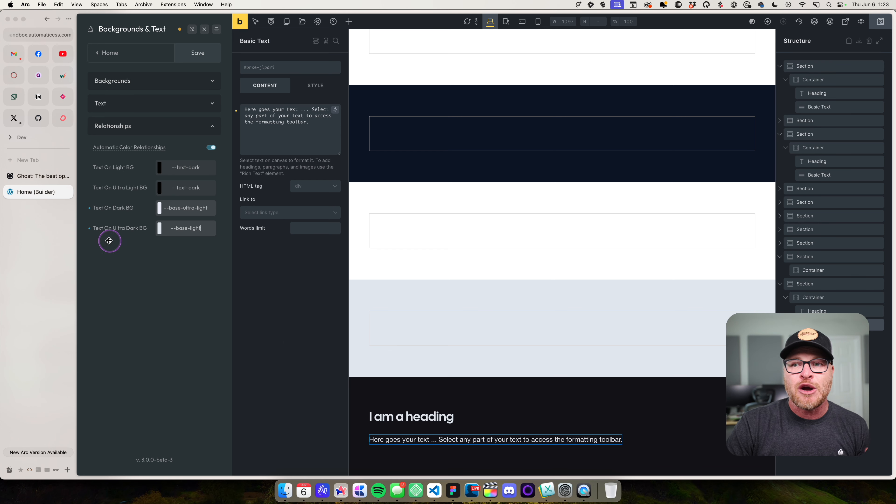
# Reset the Text On Dark BG and Text On Ultra Dark BG relationships to their defaults and close the Automatic.css settings.
pyautogui.click(88, 208)
pyautogui.click(90, 228)
pyautogui.click(192, 233)
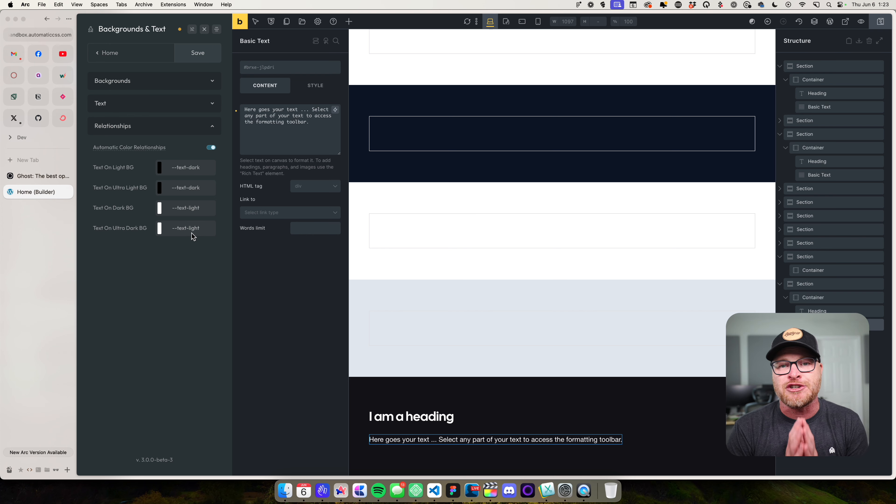
pyautogui.click(204, 29)
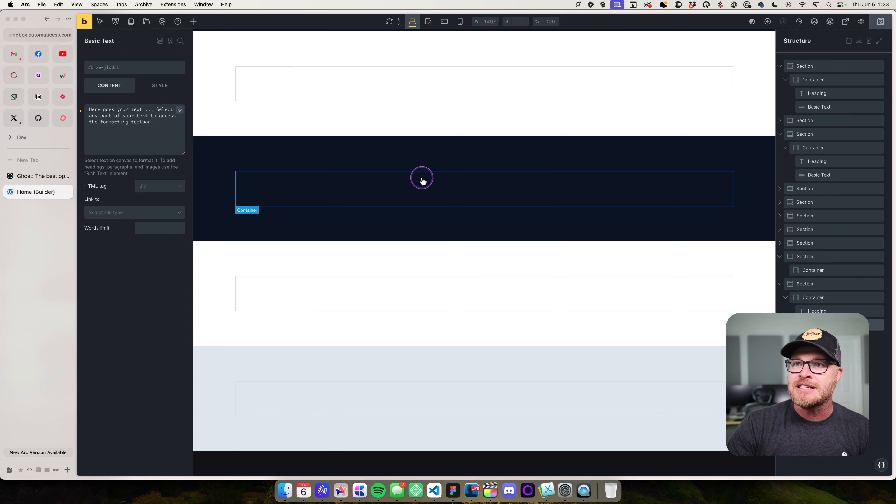
# Assign the new class hero-2 to the empty white section directly above the dark section.
pyautogui.click(313, 116)
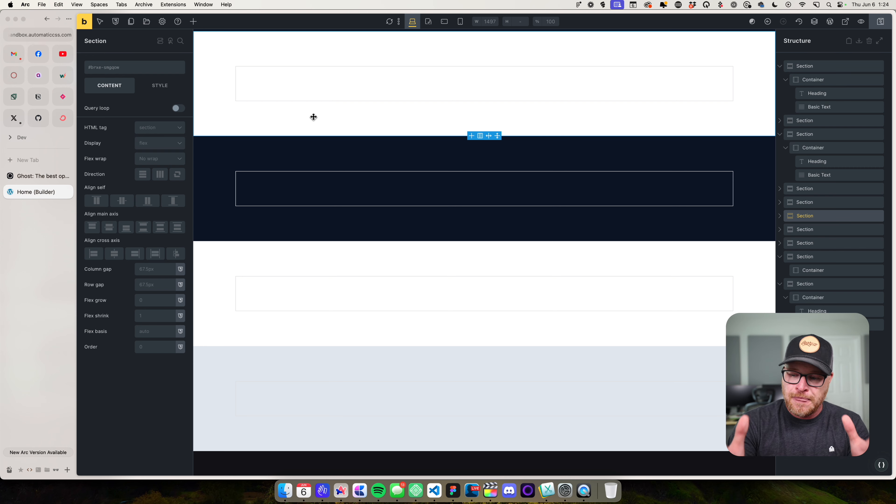
pyautogui.click(265, 157)
pyautogui.click(277, 89)
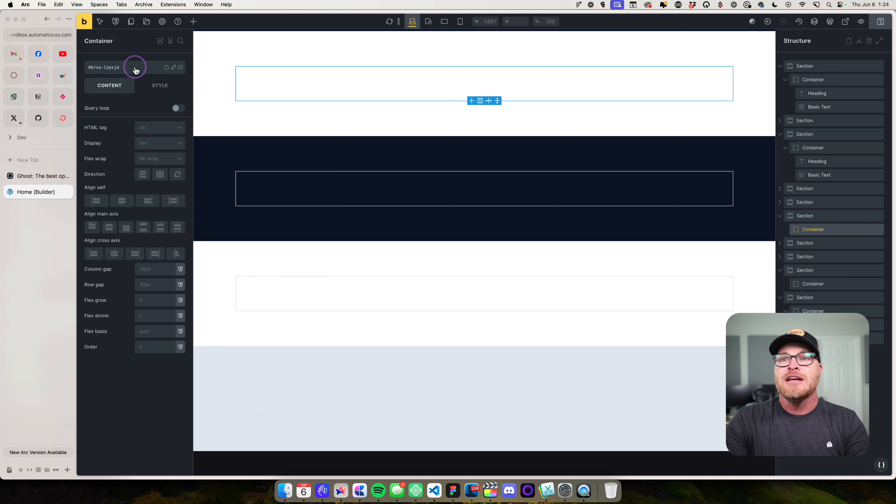
pyautogui.click(121, 70)
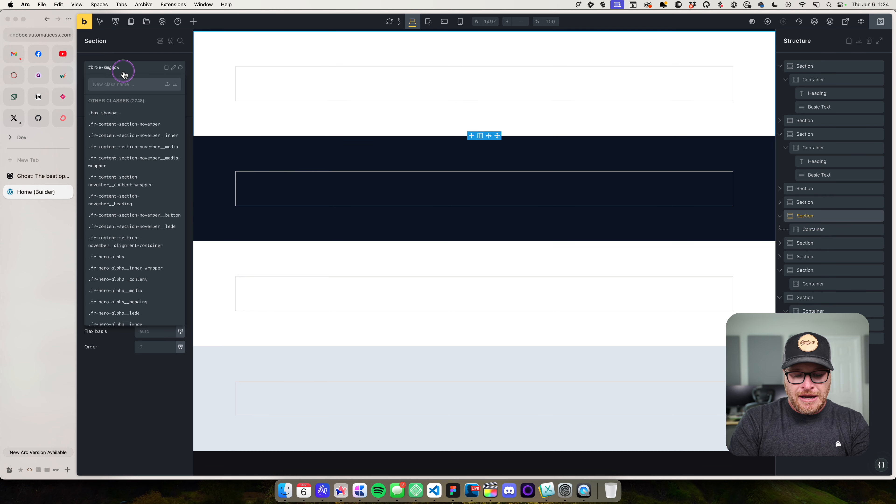
pyautogui.write('hero-2')
pyautogui.press('Return')
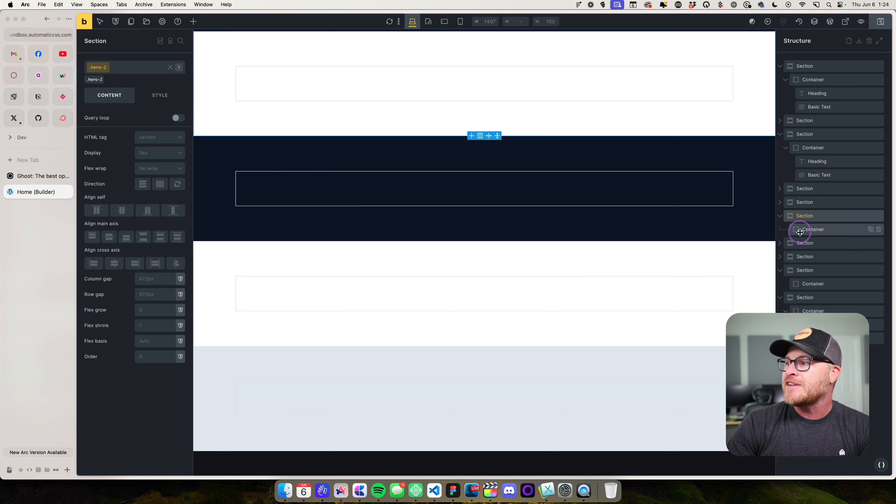
# Add a heading and a basic text element to the container of the hero-2 section.
pyautogui.click(251, 80)
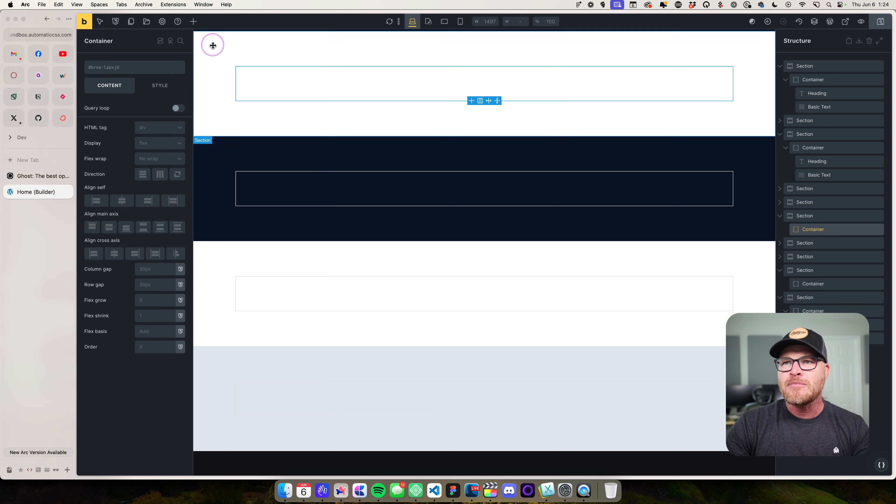
pyautogui.click(193, 21)
pyautogui.write('head')
pyautogui.press('Return')
pyautogui.press('BackSpace')
pyautogui.press('BackSpace')
pyautogui.press('BackSpace')
pyautogui.press('BackSpace')
pyautogui.write('text')
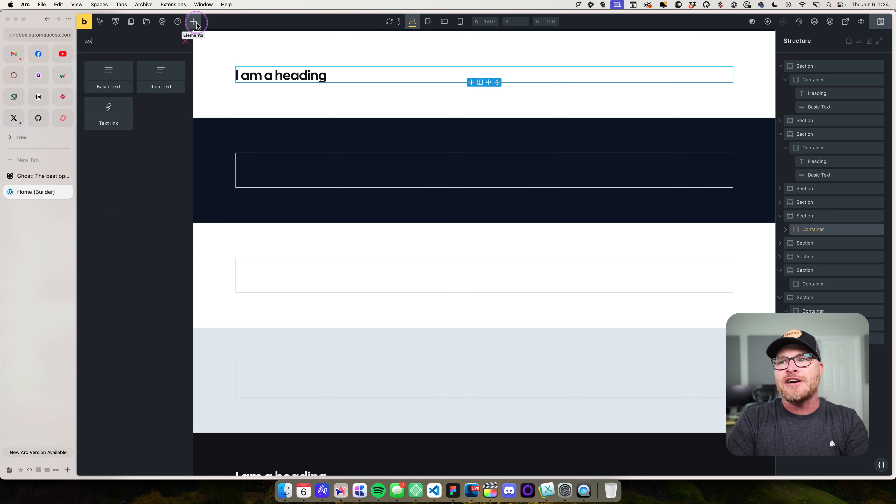
pyautogui.press('Return')
# Set the background color of the hero-2 class to the bg-dark variable.
pyautogui.click(301, 41)
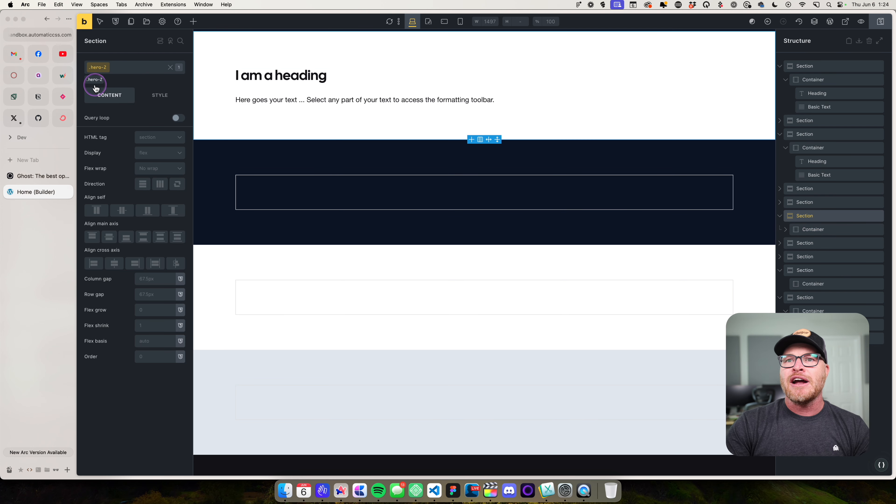
pyautogui.click(151, 96)
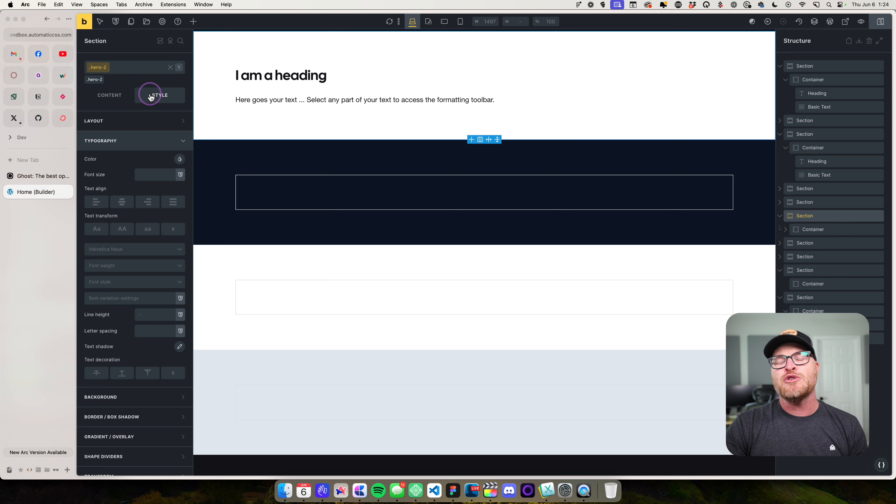
pyautogui.click(143, 144)
pyautogui.click(143, 144)
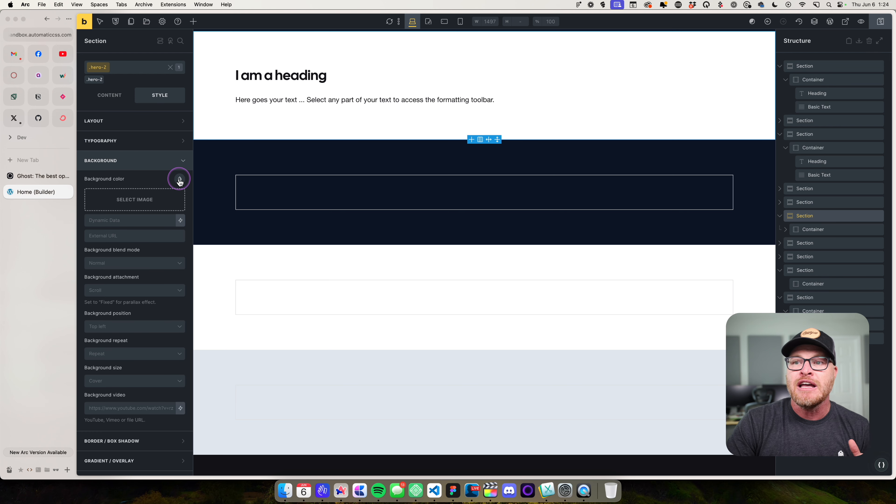
pyautogui.click(178, 176)
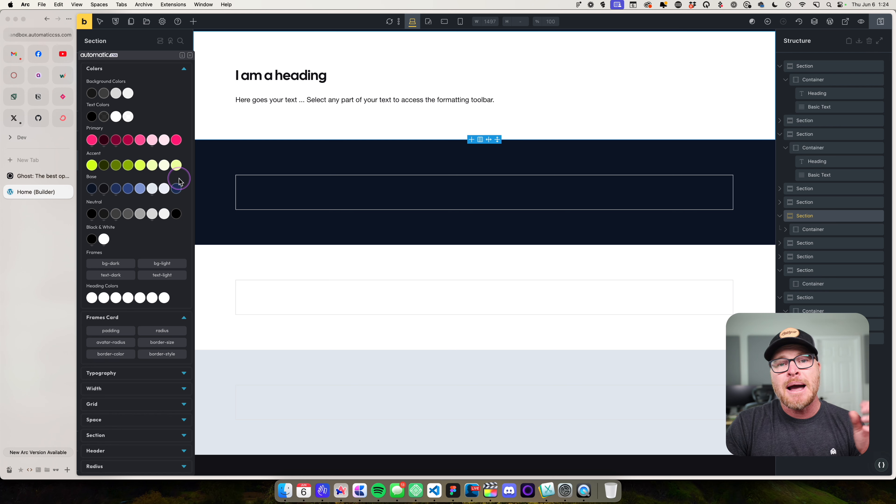
pyautogui.click(104, 93)
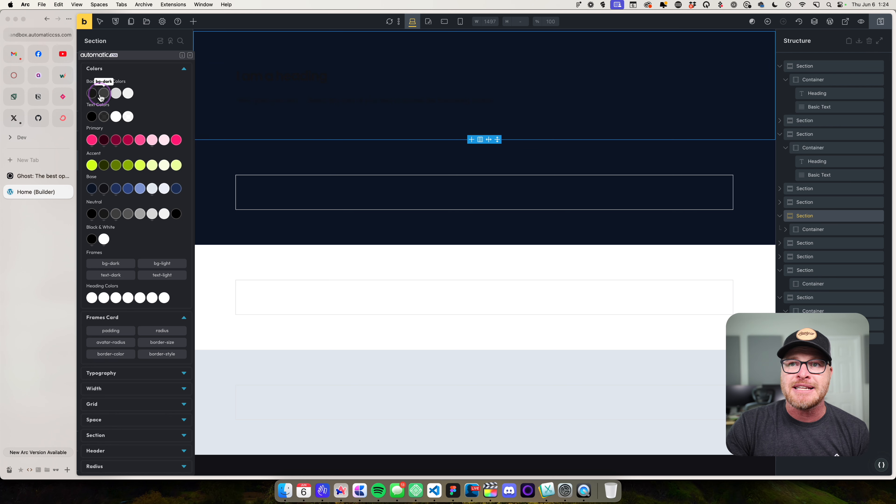
pyautogui.scroll(3, 293, 147)
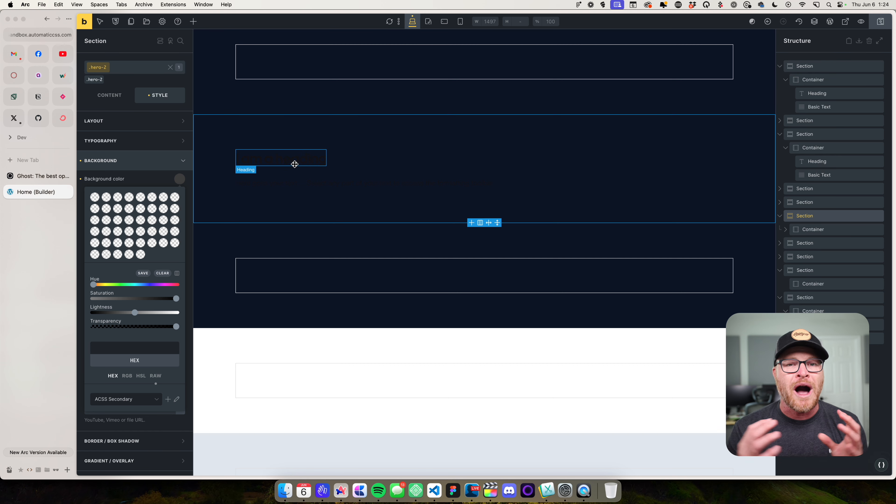
pyautogui.click(179, 180)
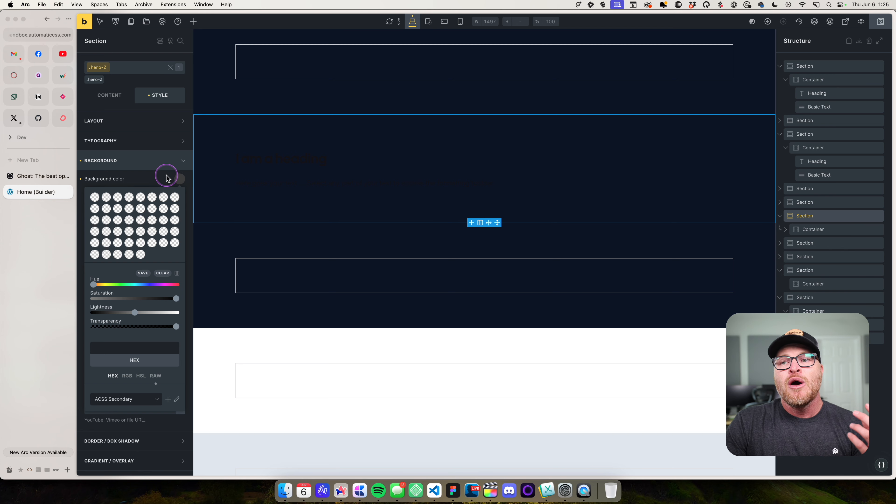
# Set the typography color of the hero-2 class to the text-light variable.
pyautogui.click(161, 141)
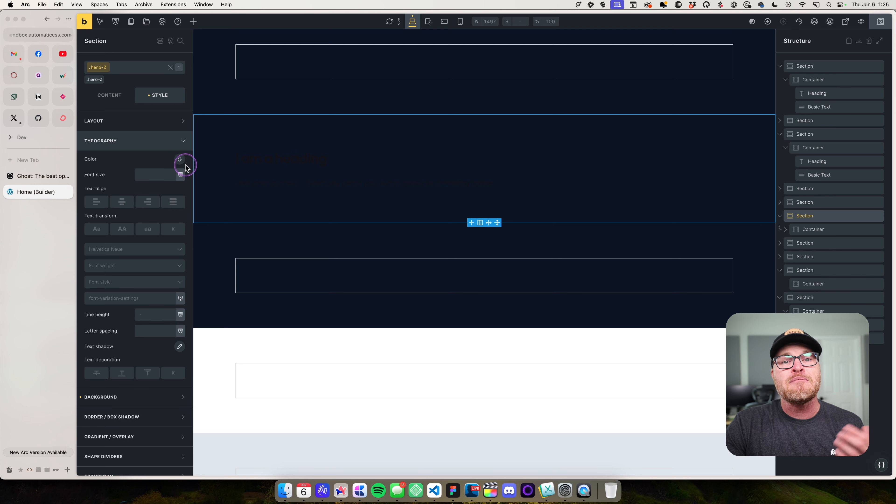
pyautogui.click(180, 160)
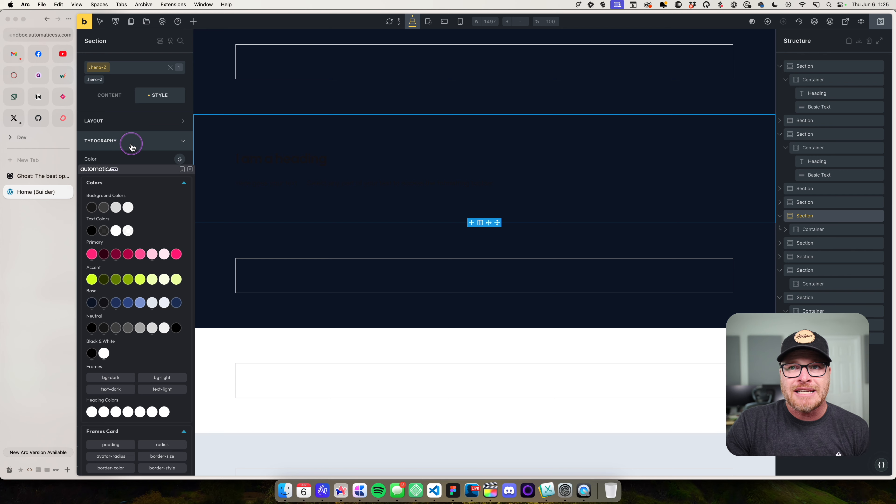
pyautogui.click(128, 207)
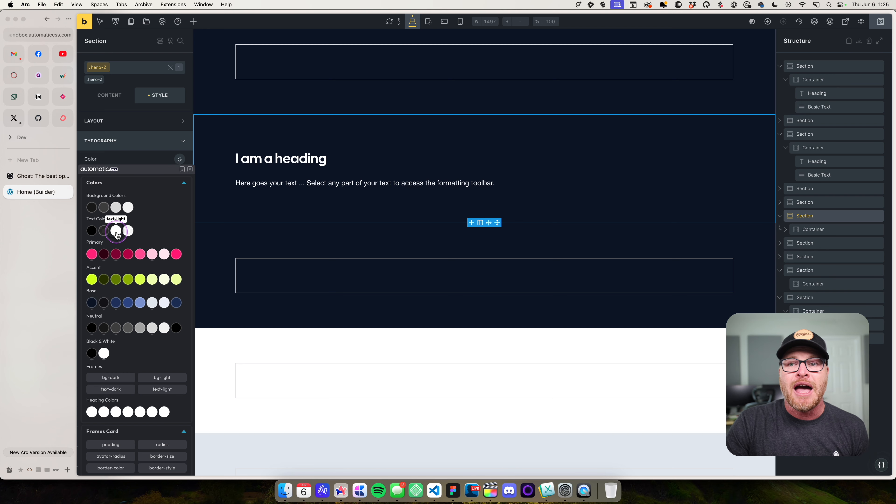
pyautogui.click(127, 232)
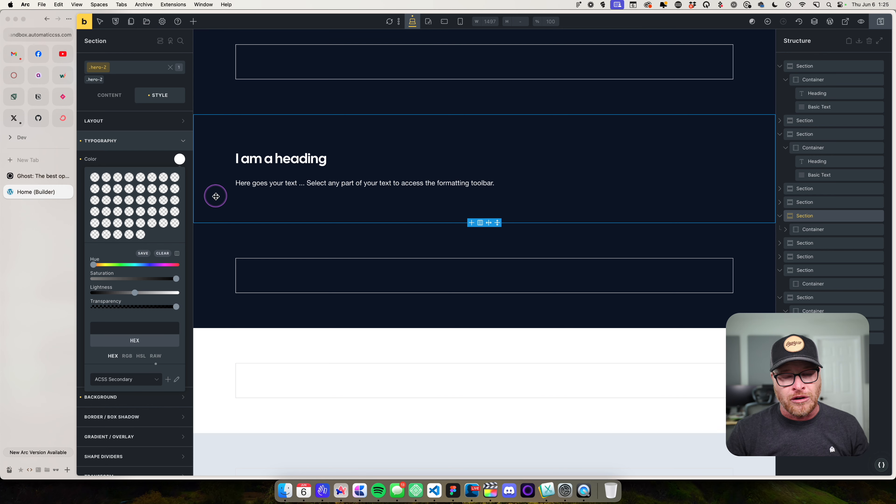
# Assign the new class hero-2__lede to the basic text in the hero-2 section.
pyautogui.click(263, 187)
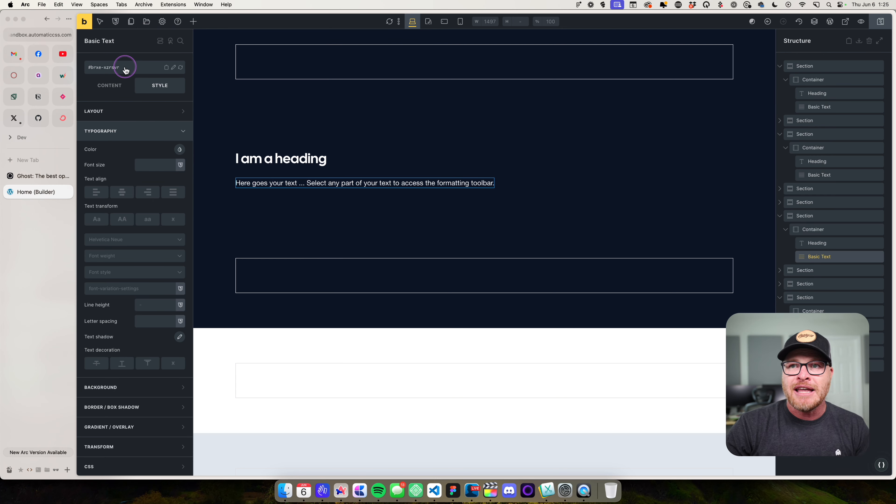
pyautogui.click(125, 69)
pyautogui.write('hero-2_')
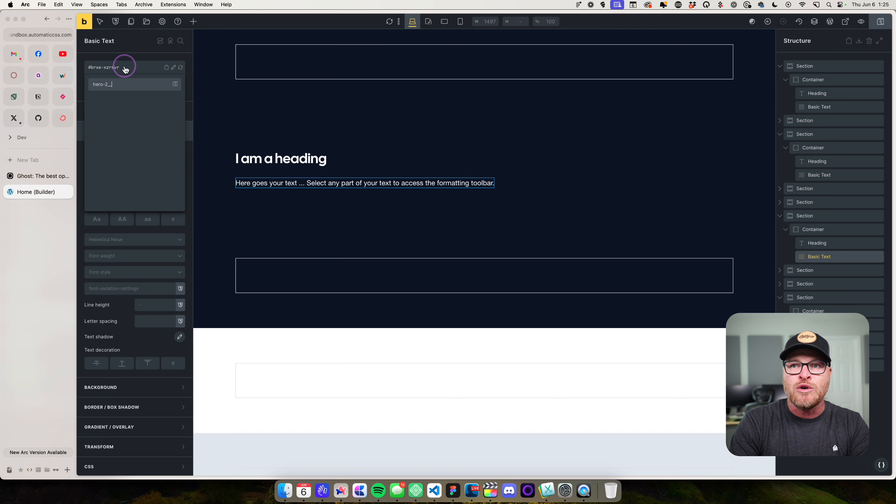
pyautogui.write('_lede')
pyautogui.press('Return')
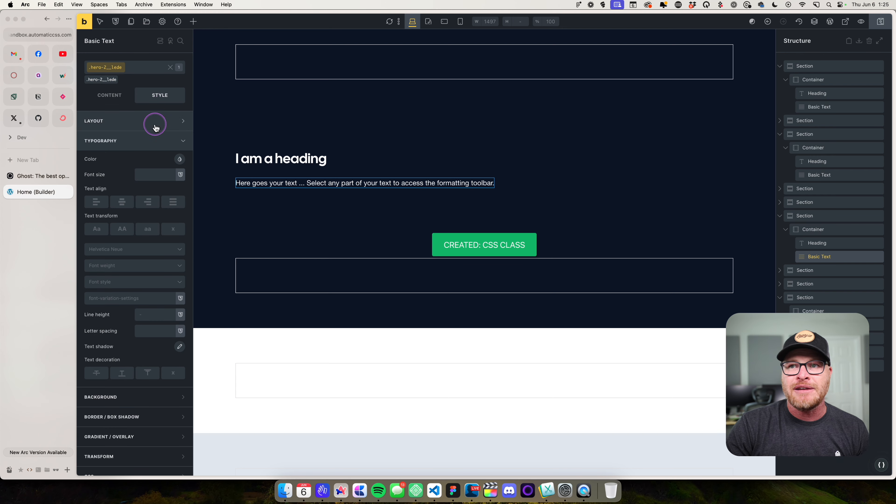
# Set the typography color of the hero-2__lede class to the light muted text color.
pyautogui.click(179, 160)
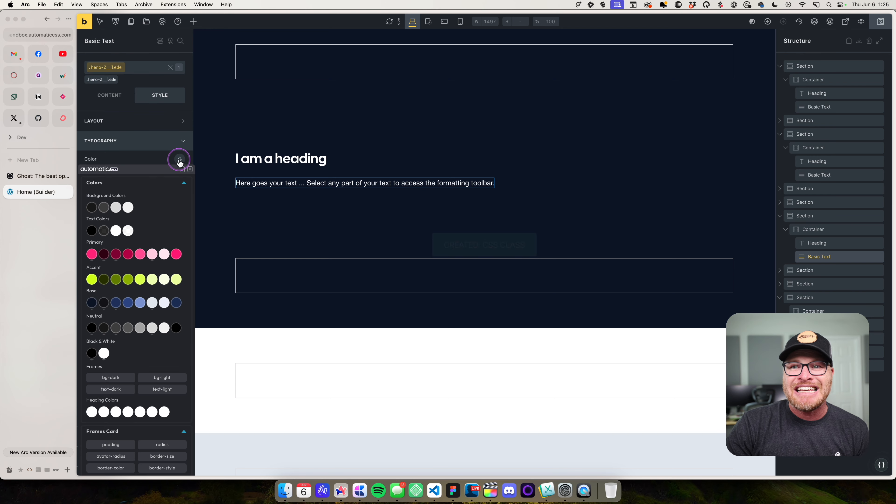
pyautogui.click(127, 226)
pyautogui.click(302, 213)
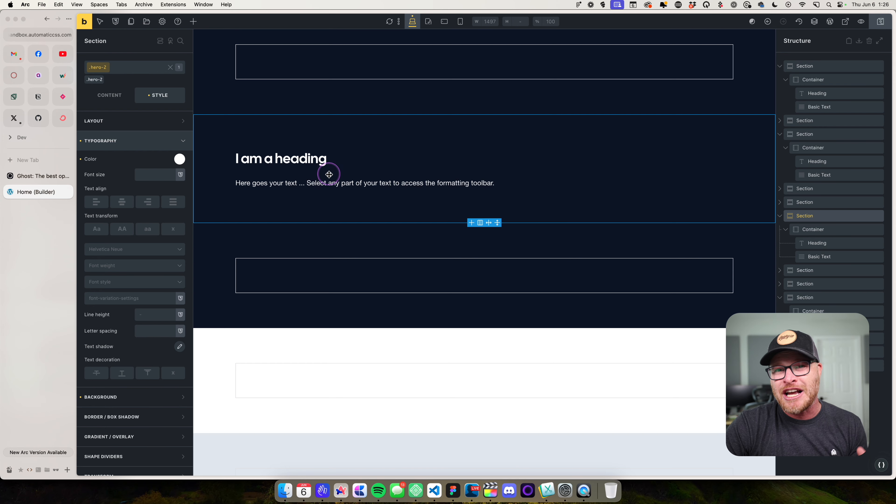
# Review the Automatic.css background colors, text colors and automatic color relationships in the Backgrounds & Text settings.
pyautogui.click(881, 466)
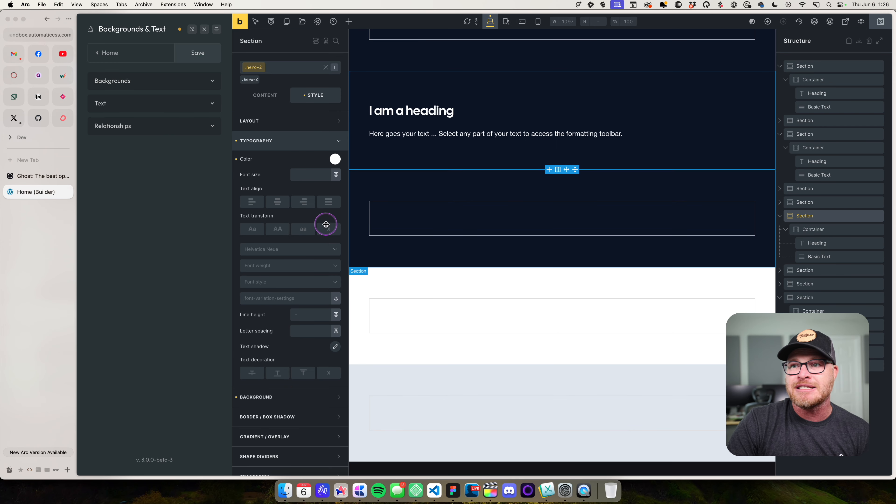
pyautogui.click(108, 53)
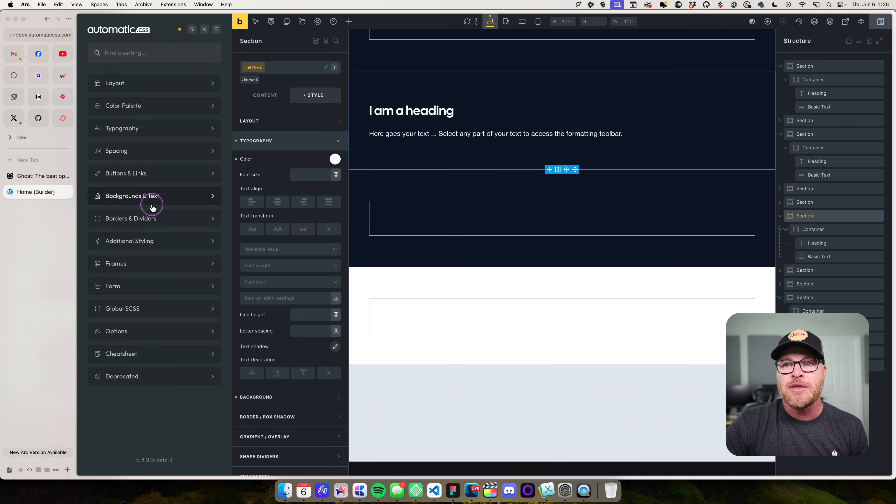
pyautogui.click(127, 201)
pyautogui.click(148, 82)
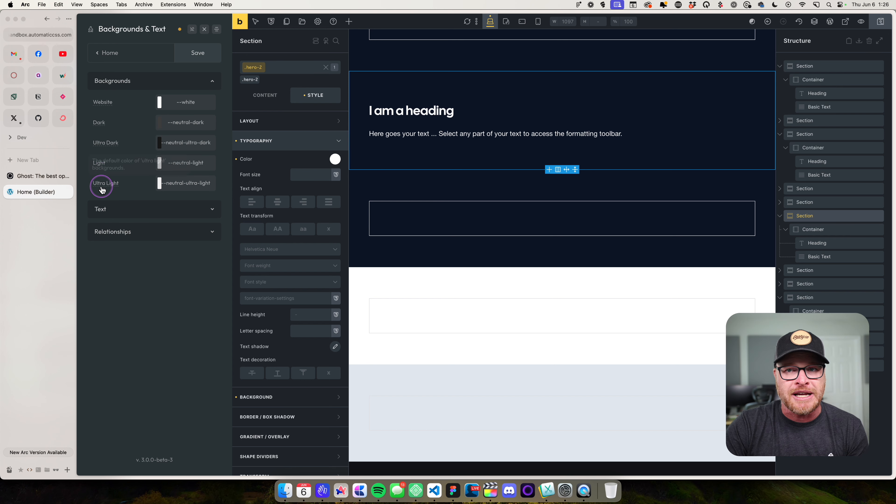
pyautogui.click(122, 209)
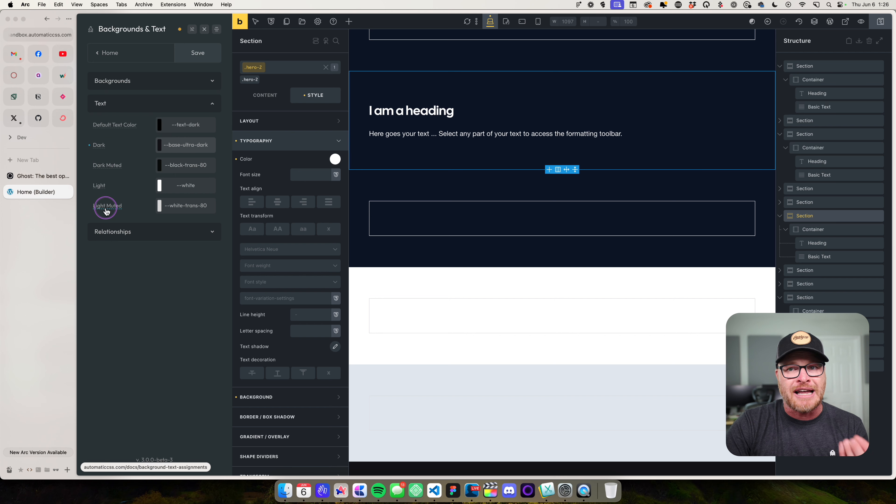
pyautogui.click(131, 233)
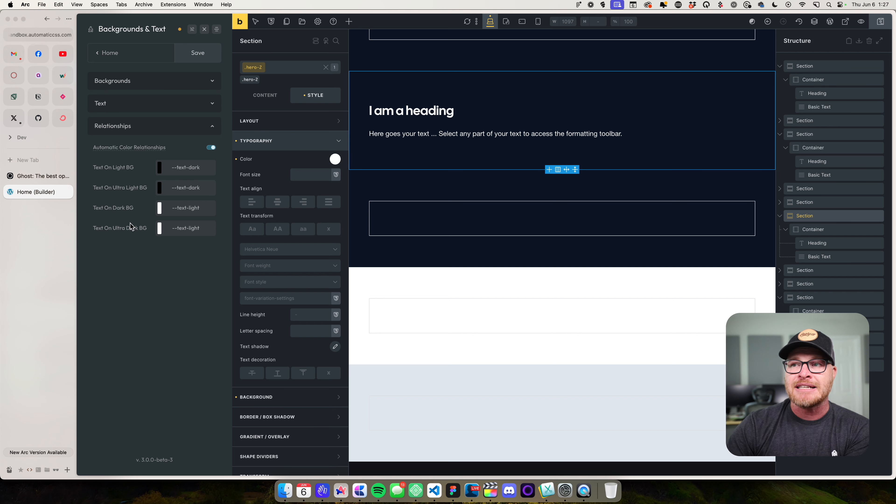
# Add a basic text element directly below the heading in the upper dark section.
pyautogui.click(398, 180)
pyautogui.scroll(5, 425, 136)
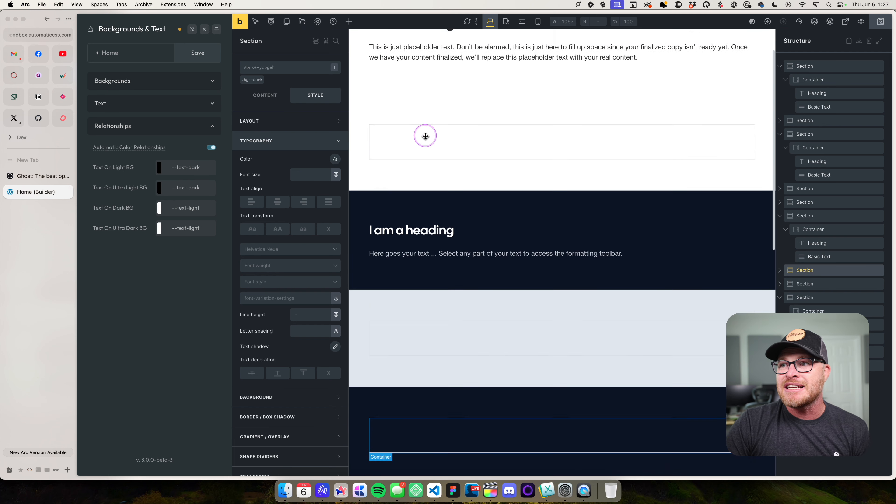
pyautogui.click(419, 69)
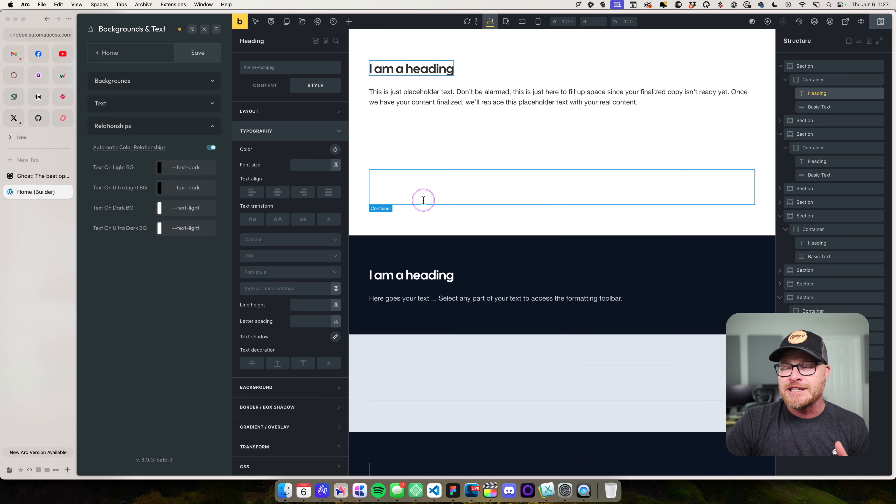
pyautogui.click(437, 273)
pyautogui.click(348, 21)
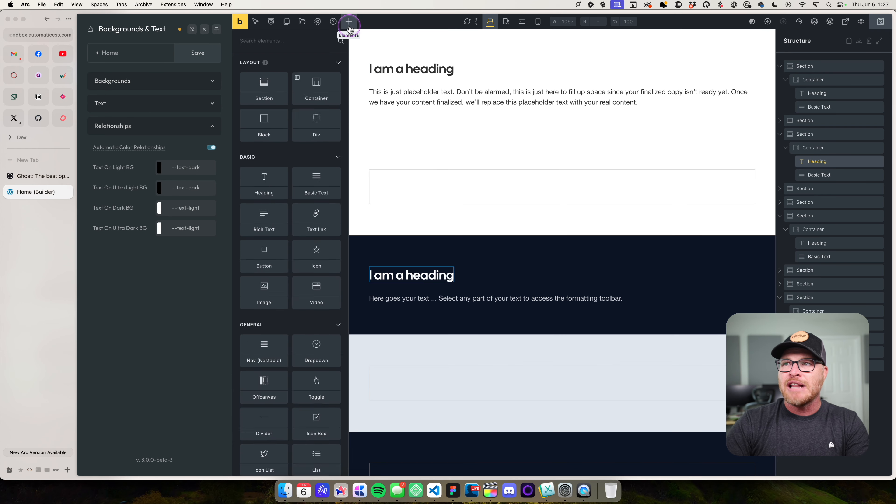
pyautogui.write('text')
pyautogui.moveTo(264, 76); pyautogui.dragTo(401, 314)
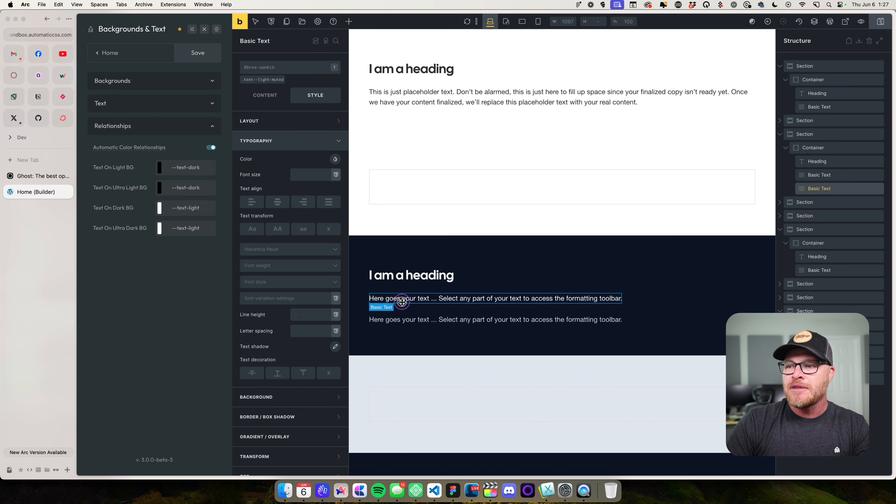
# Assign the existing class fr-accent-heading to the basic text just below the upper dark section's heading.
pyautogui.click(275, 67)
pyautogui.write('accent')
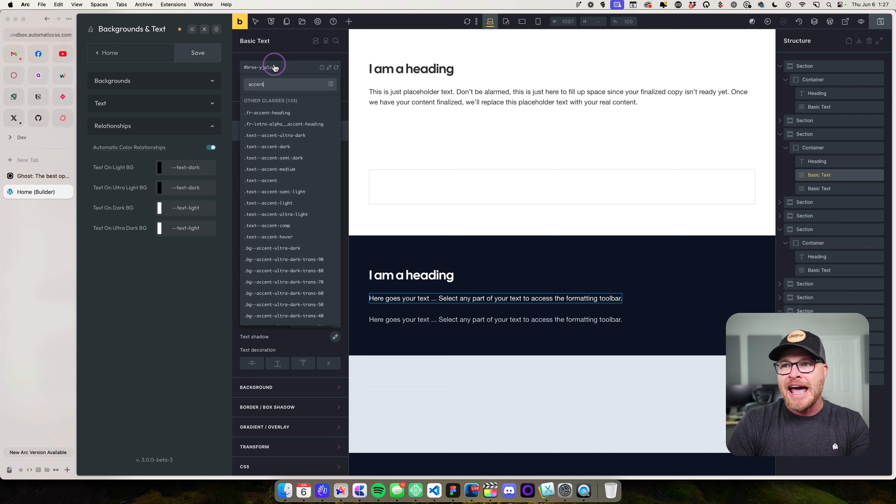
pyautogui.click(278, 113)
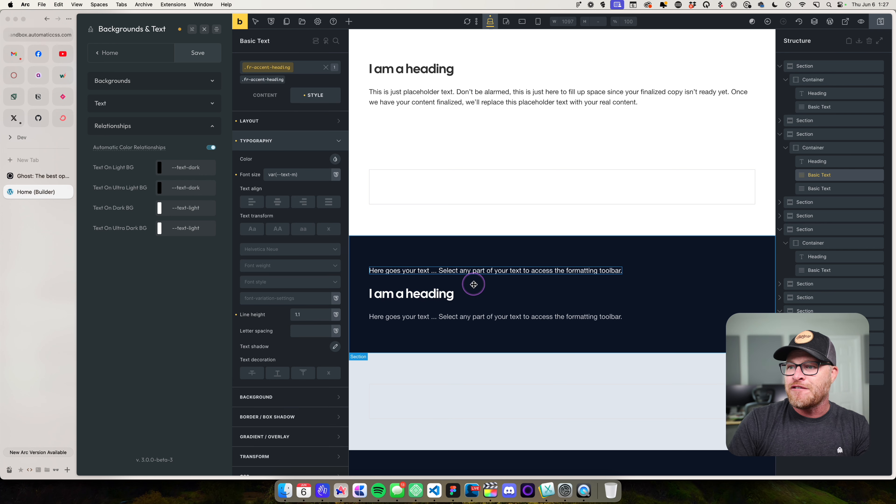
# Set the typography color of the fr-accent-heading class to the pink base primary color.
pyautogui.click(311, 97)
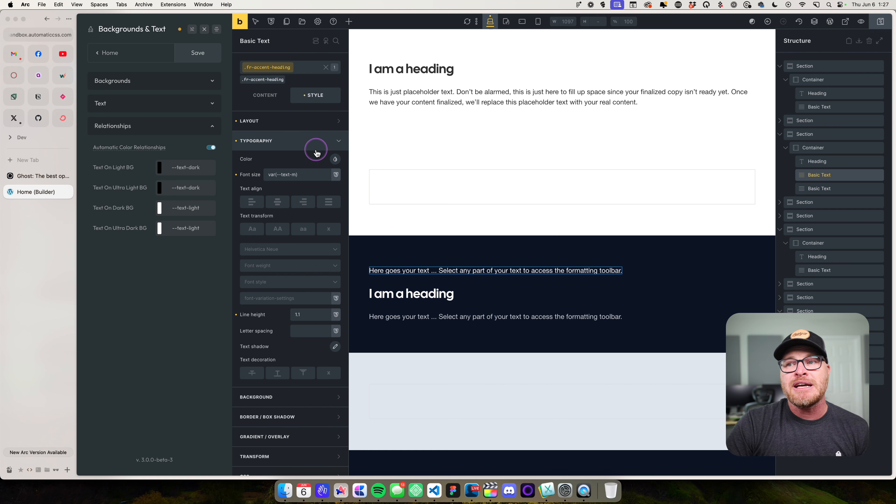
pyautogui.click(335, 160)
pyautogui.click(249, 254)
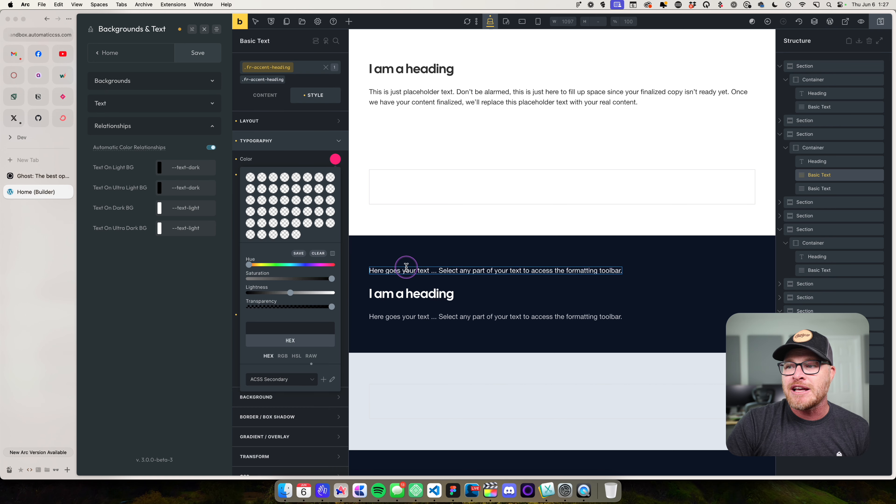
pyautogui.click(474, 254)
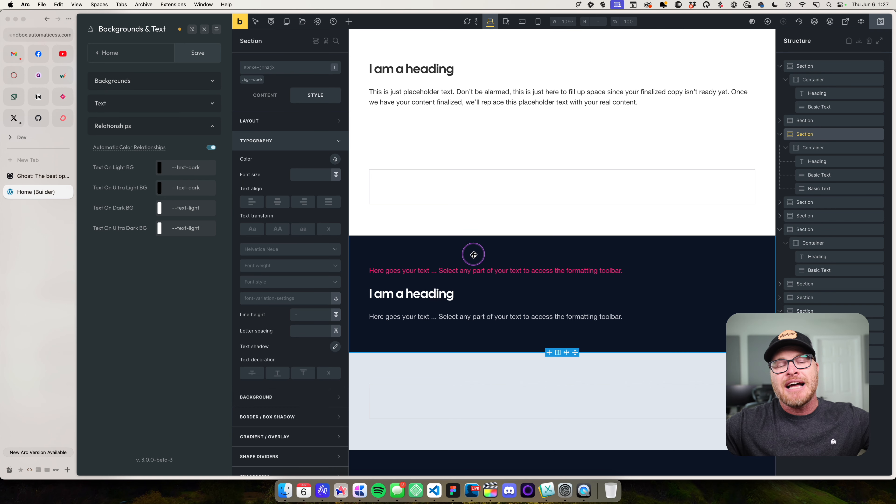